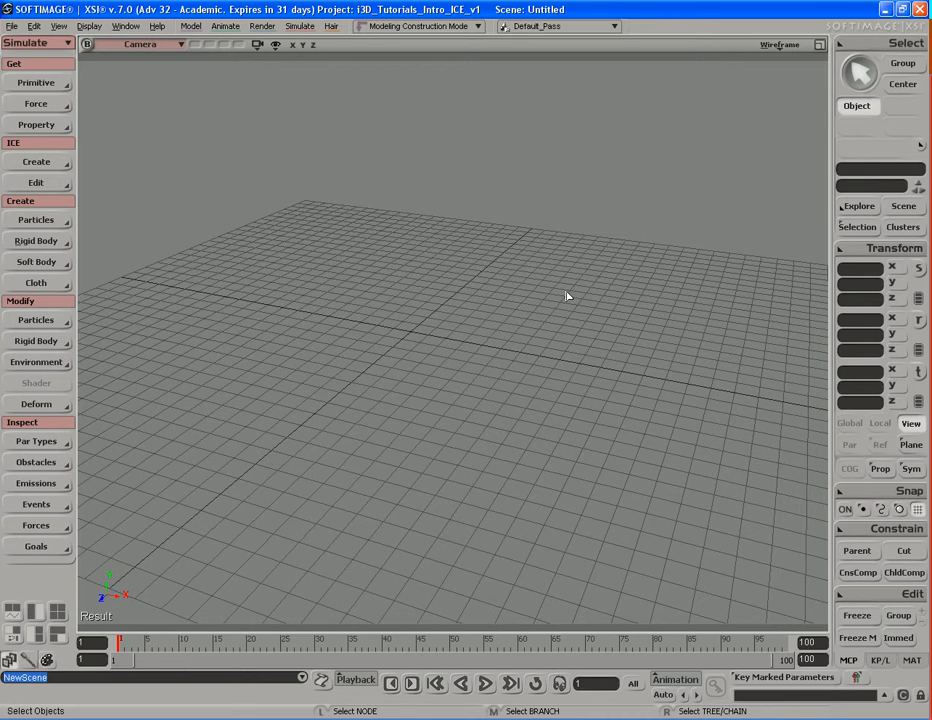
Step: Create a polygon mesh disc with its default settings and close its properties
left_click(39, 83)
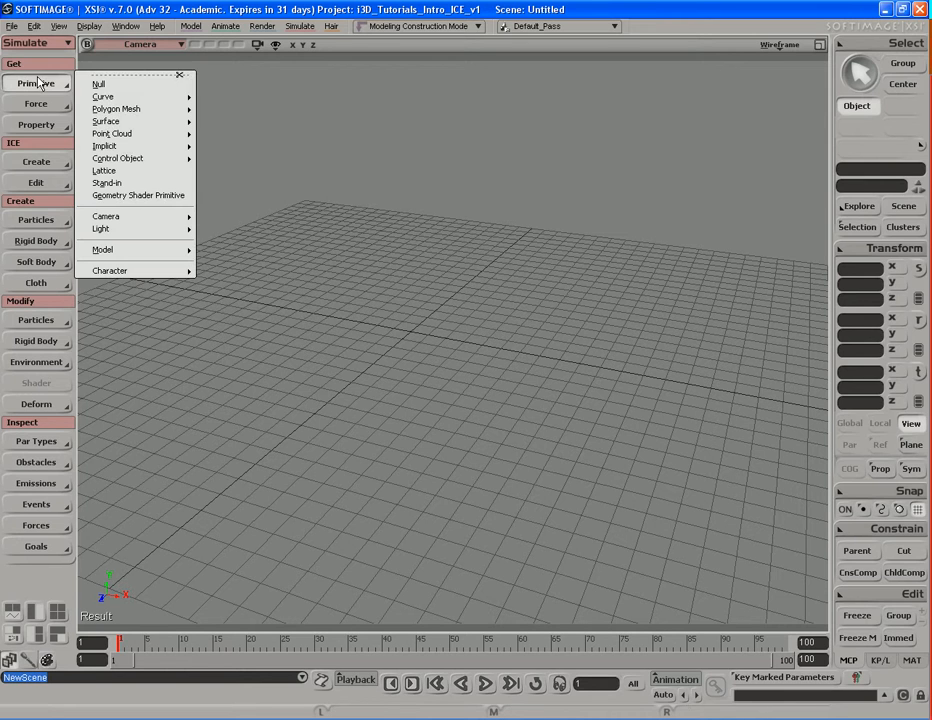
mouse_move(138, 115)
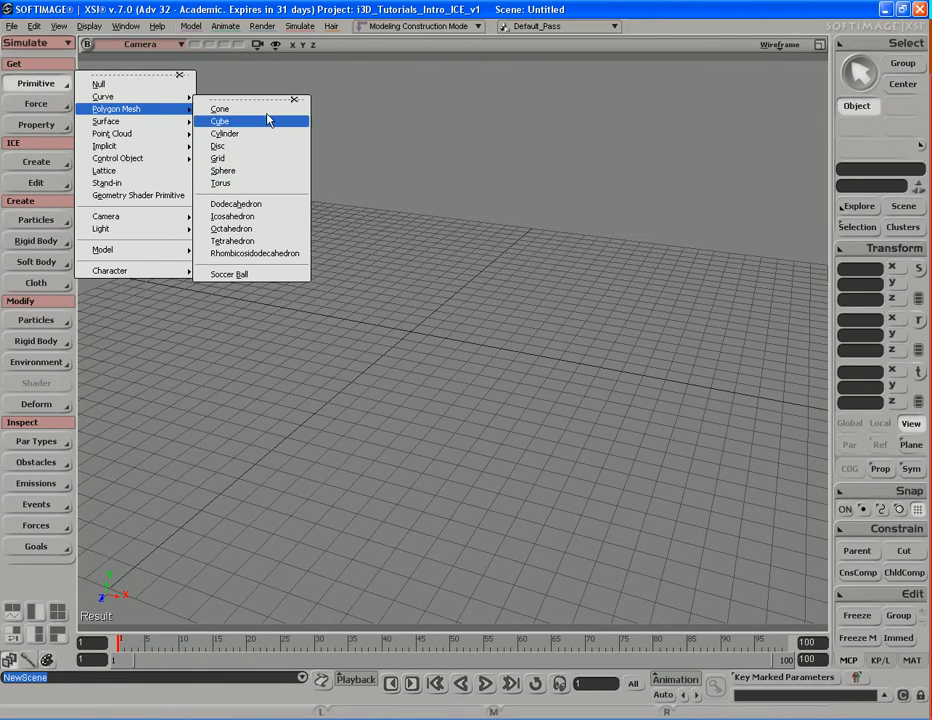
left_click(260, 147)
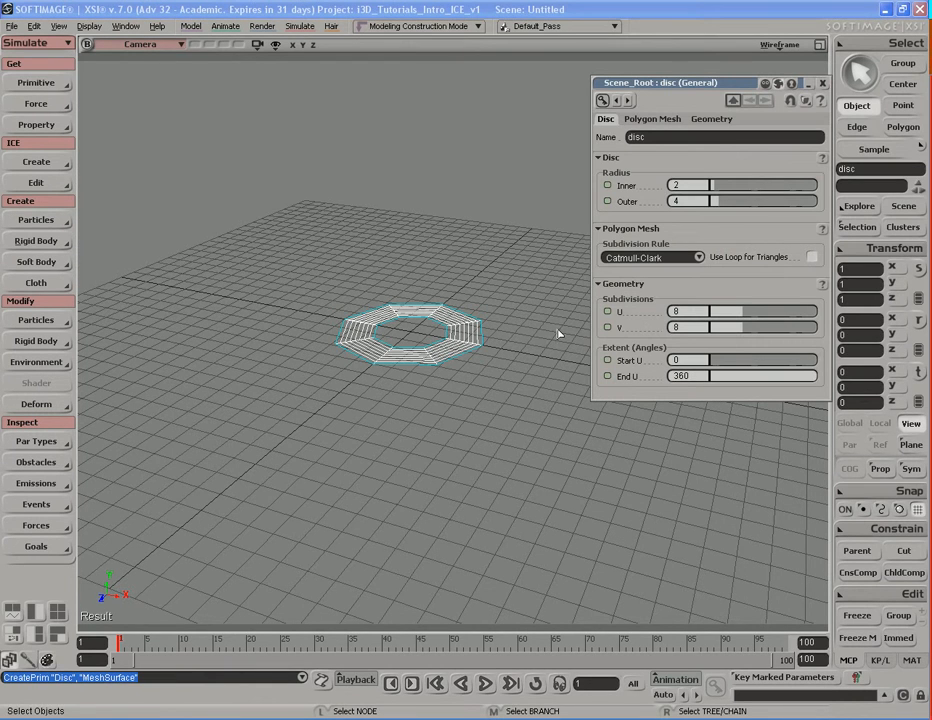
left_click(824, 84)
key("s")
left_click_drag(452, 370, 524, 422)
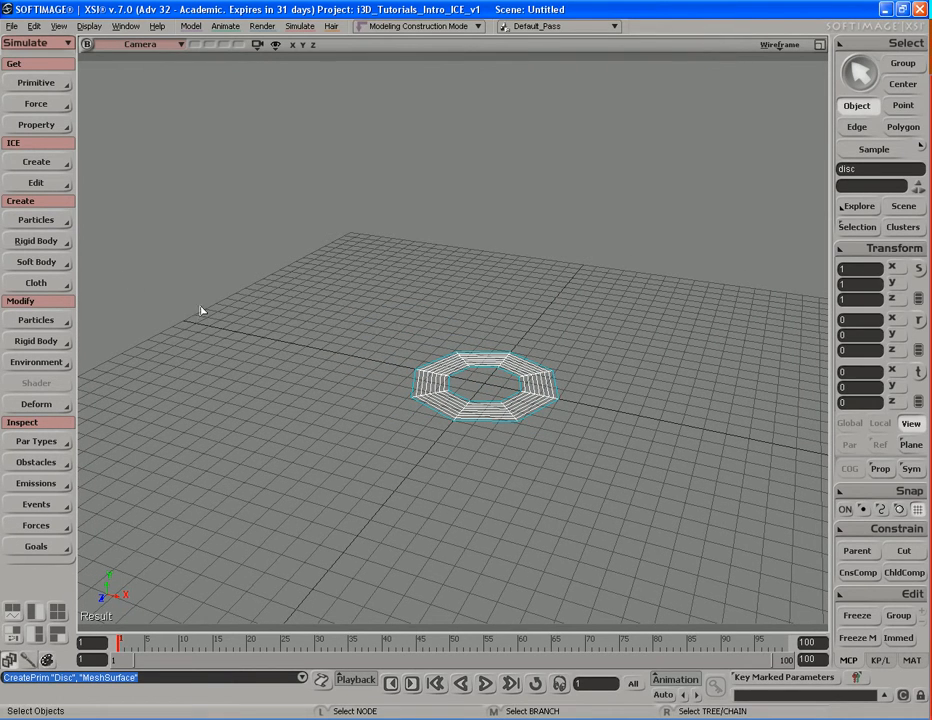
Step: Emit ICE particles from the selected disc and close the point cloud's properties
left_click(53, 167)
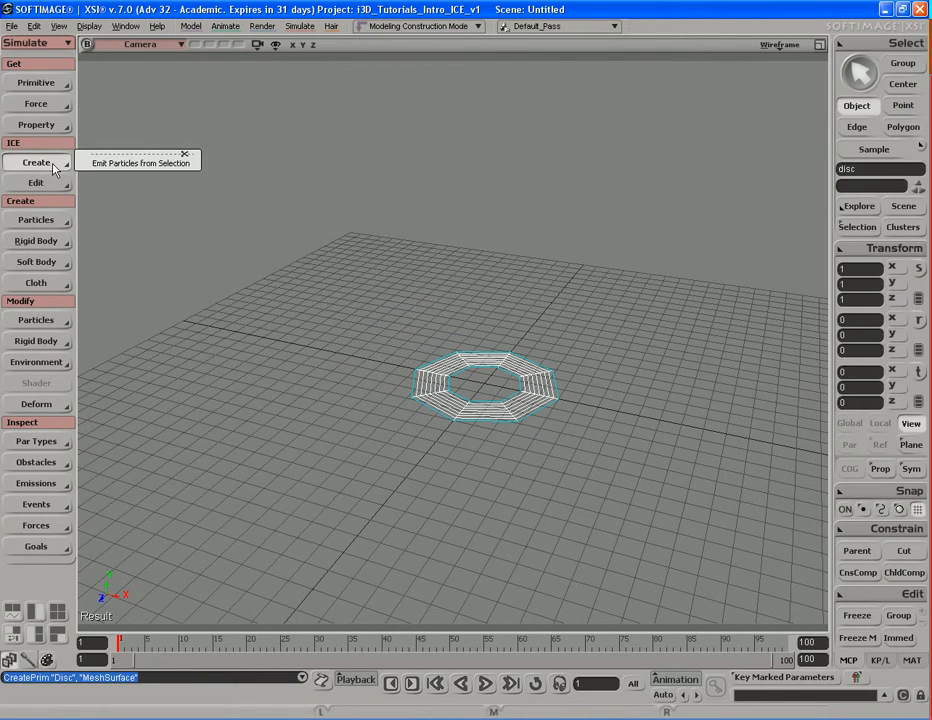
left_click(151, 170)
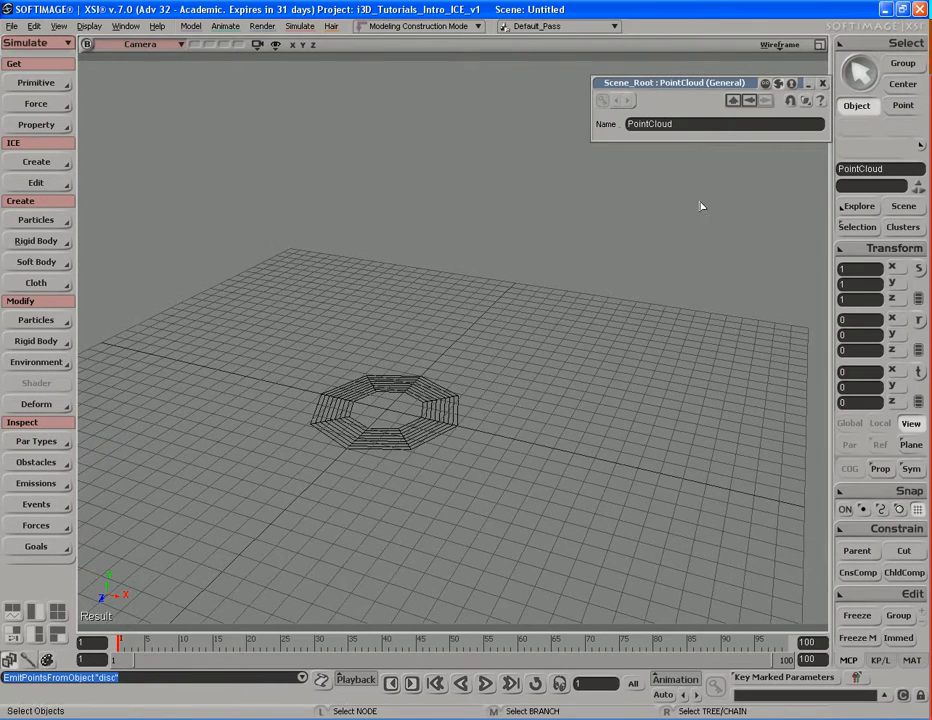
left_click(822, 83)
key("s")
left_click_drag(520, 408, 549, 389)
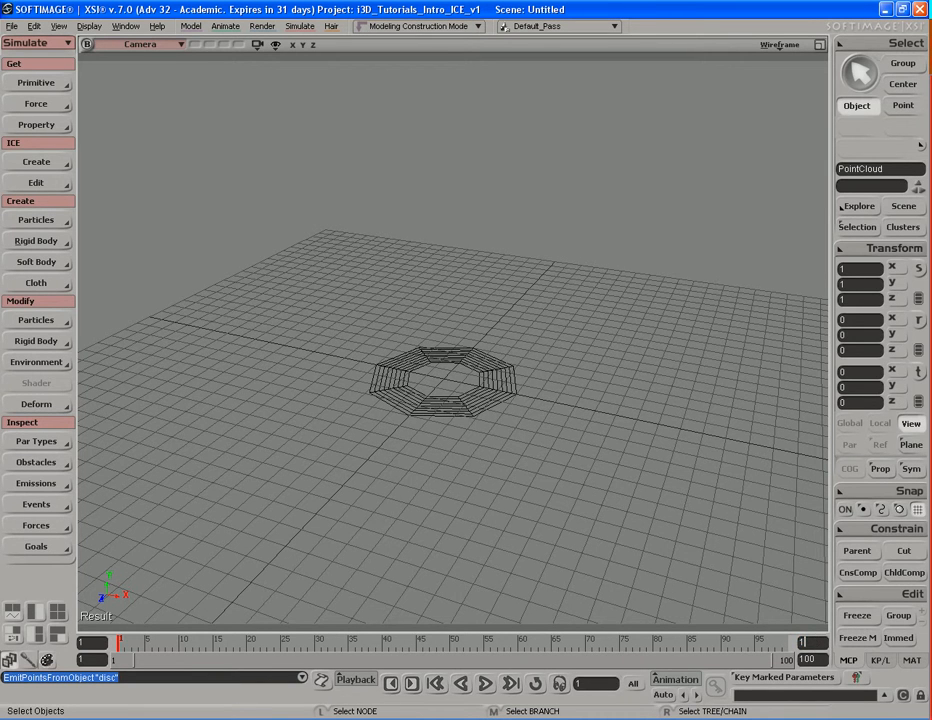
Step: Set the timeline's end frame to 1000 and play the particle simulation to about frame 93
type("00")
key("Return")
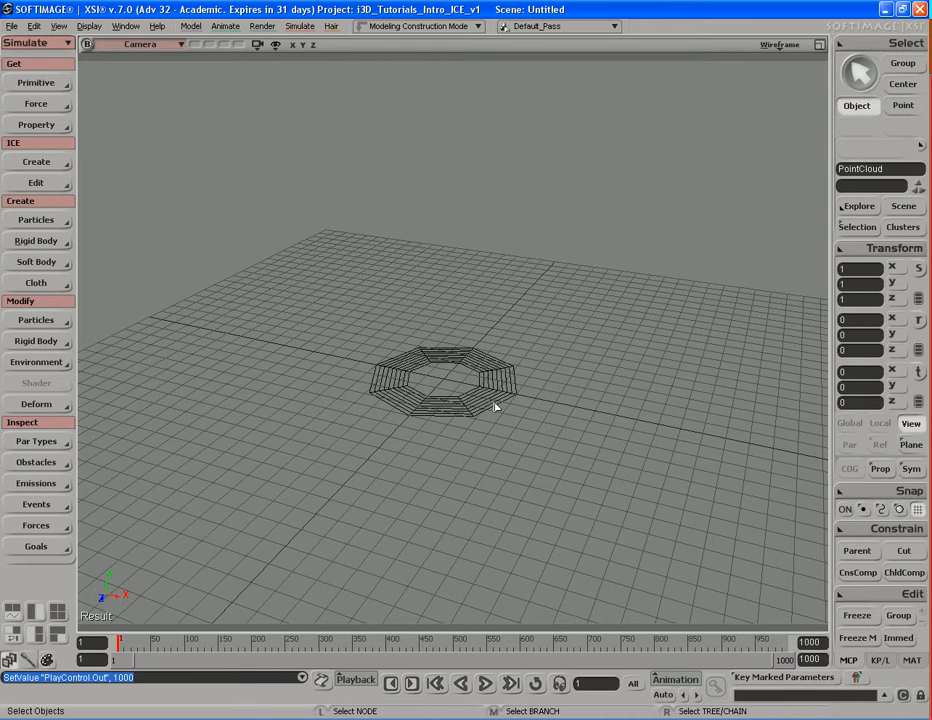
key("F11")
key("Escape")
key("s")
left_click_drag(555, 381, 554, 445)
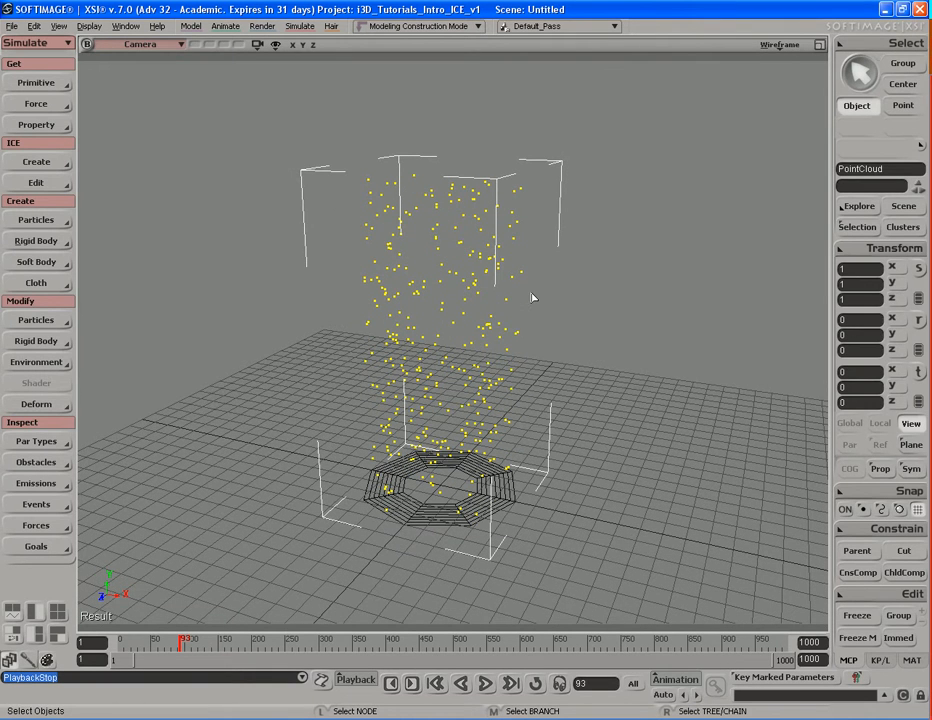
Step: Open the point cloud's ICE Tree and spread the ICETree and Simulate Particles nodes away from Emit from Surface
key("alt+9")
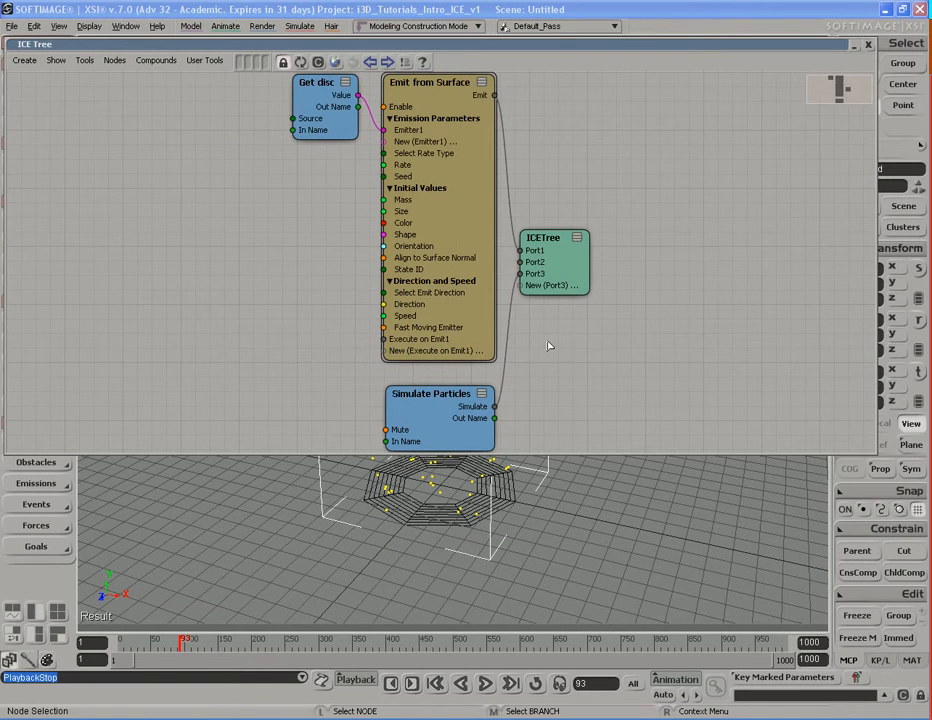
left_click_drag(576, 275, 754, 292)
key("s")
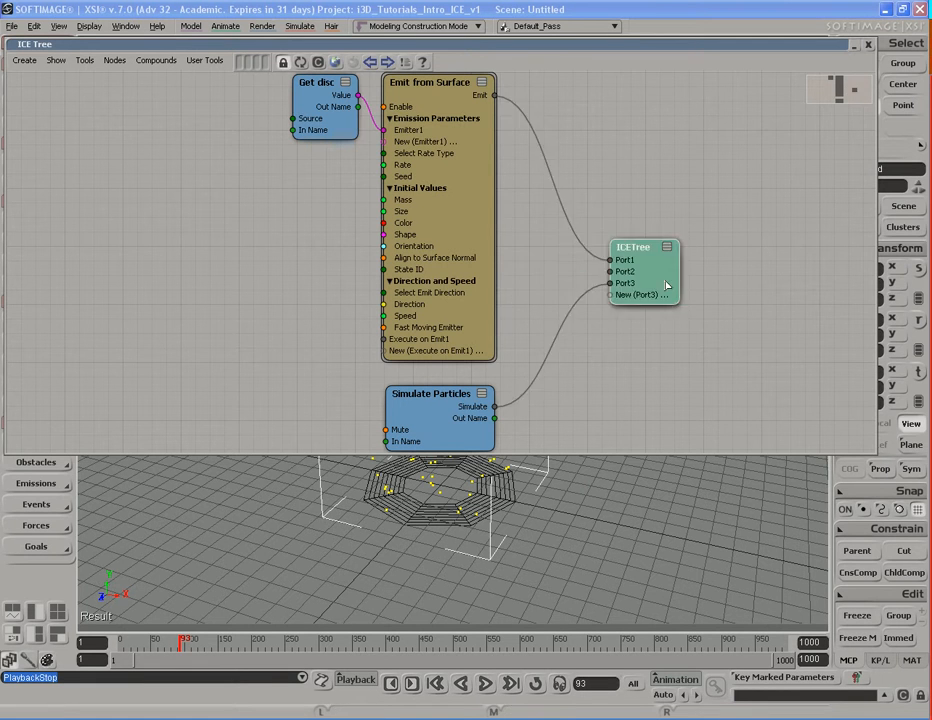
left_click_drag(635, 370, 635, 314)
left_click_drag(415, 385, 414, 440)
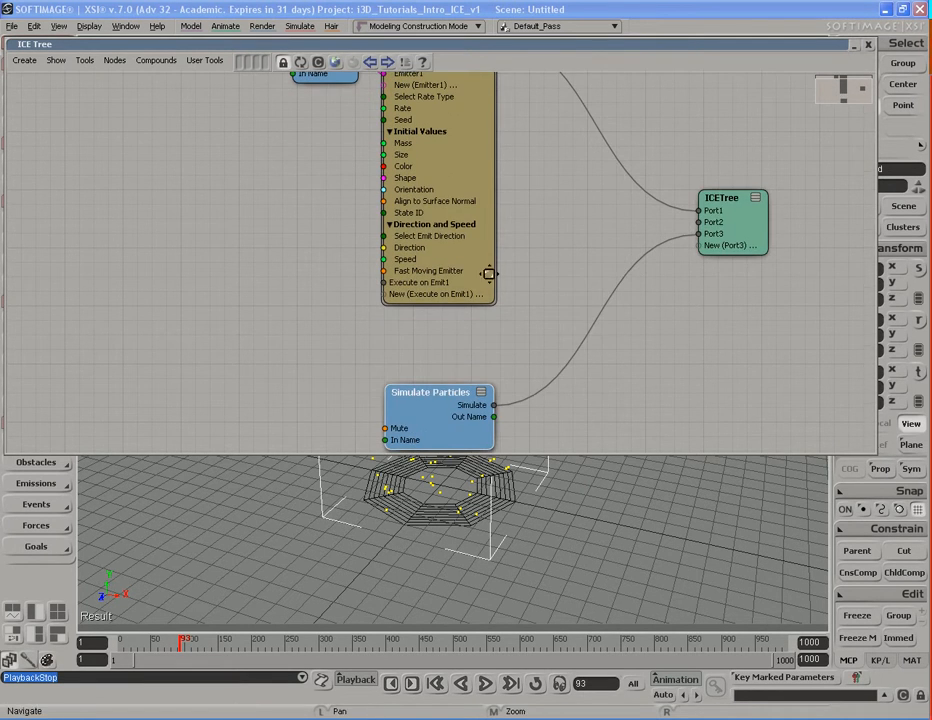
left_click_drag(491, 277, 487, 374)
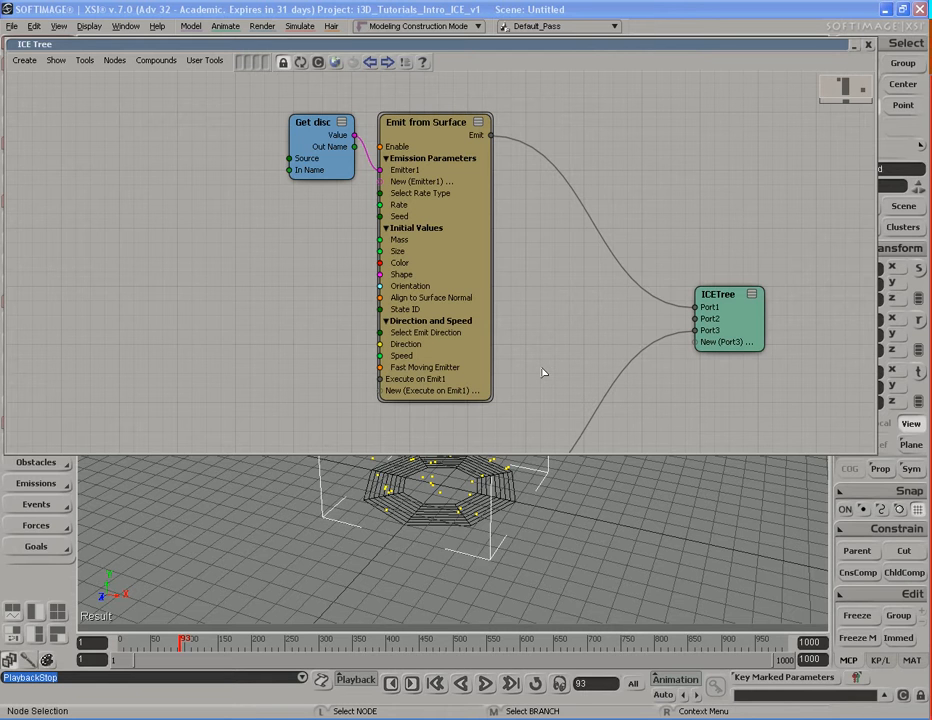
mouse_move(537, 383)
left_mouse_down()
mouse_move(537, 354)
mouse_move(535, 372)
left_mouse_up()
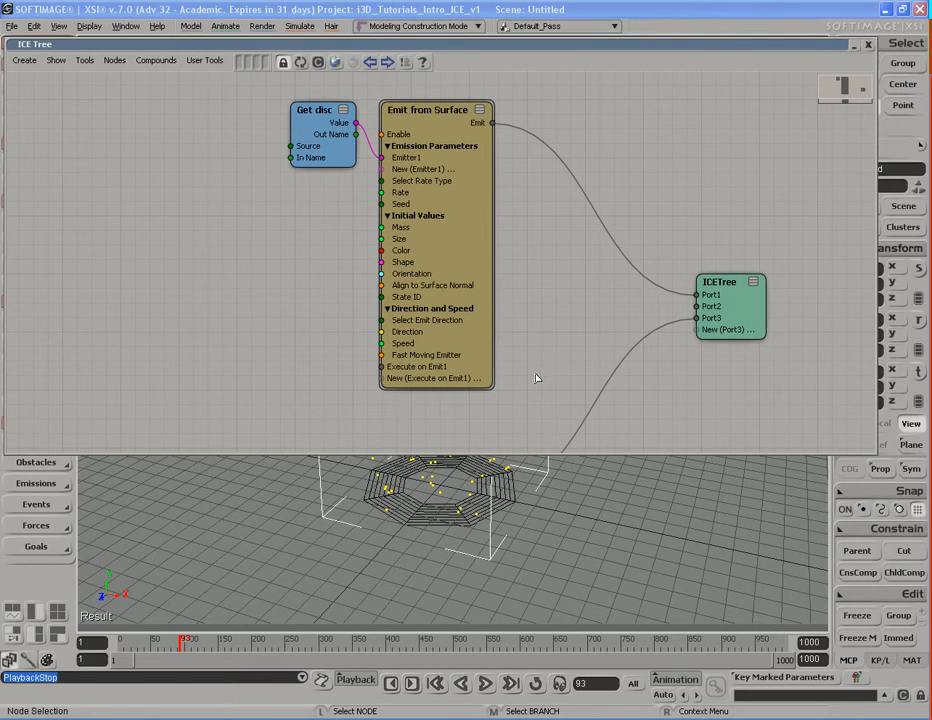
Step: Open the Emit from Surface properties, collapse the ICE Tree window and set the particle colour to red (1, 0, 0)
double_click(465, 259)
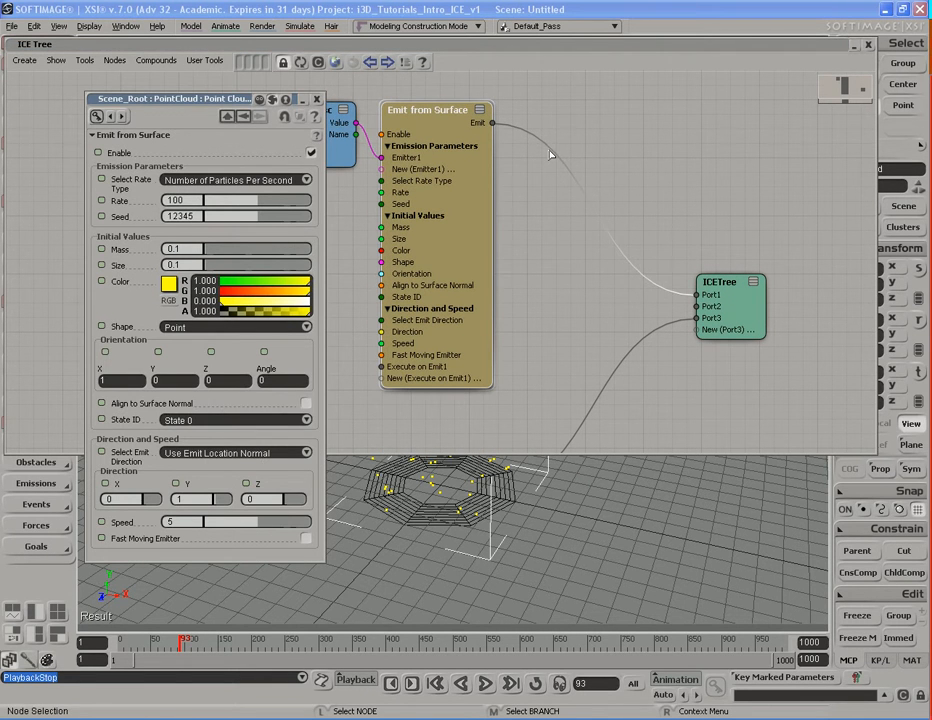
double_click(547, 46)
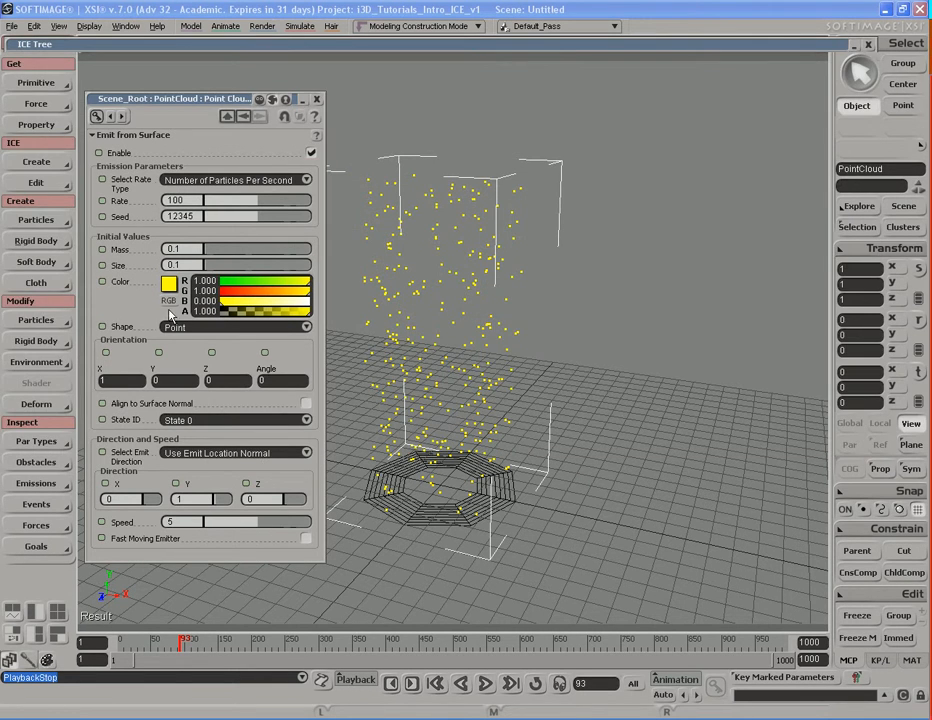
left_click(169, 284)
mouse_move(175, 304)
left_mouse_down()
mouse_move(174, 316)
mouse_move(160, 300)
left_mouse_up()
left_click(252, 467)
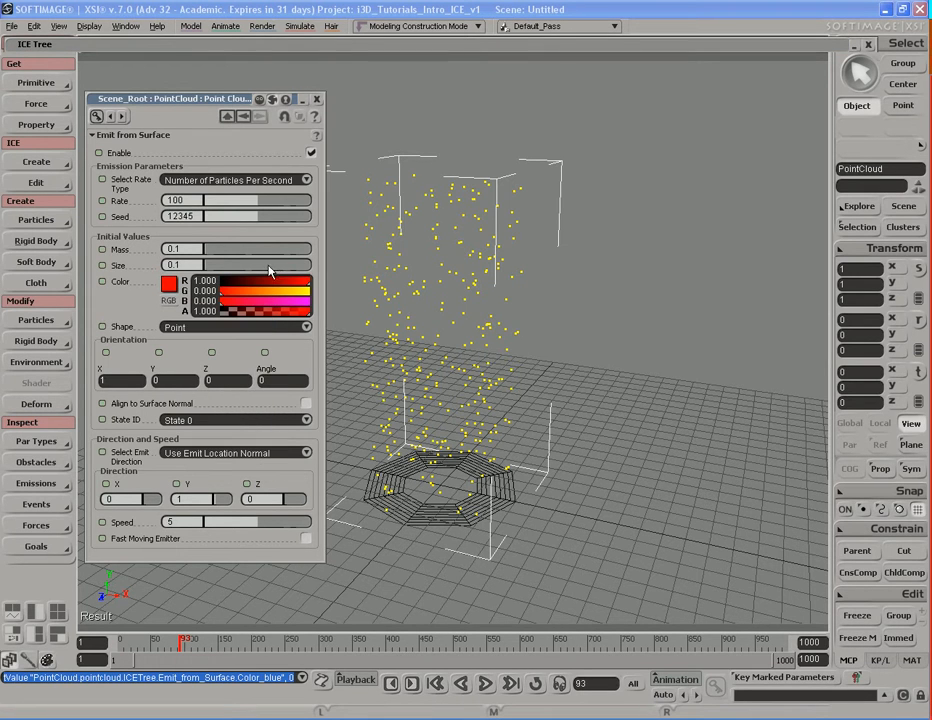
Step: Set the emitted particle shape to Sphere and play the simulation
left_click(307, 328)
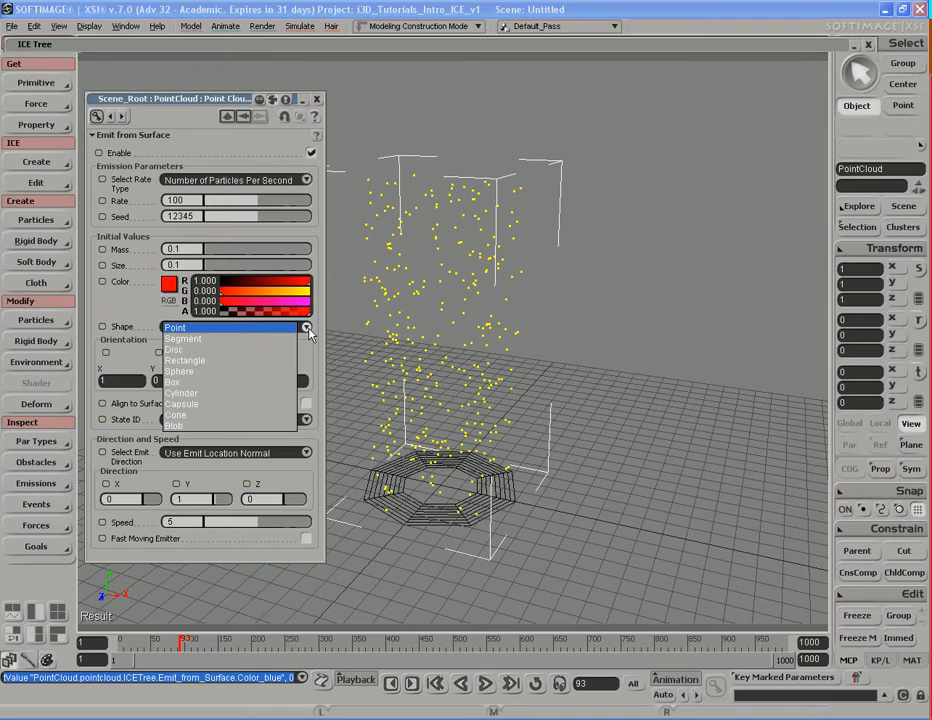
left_click(239, 372)
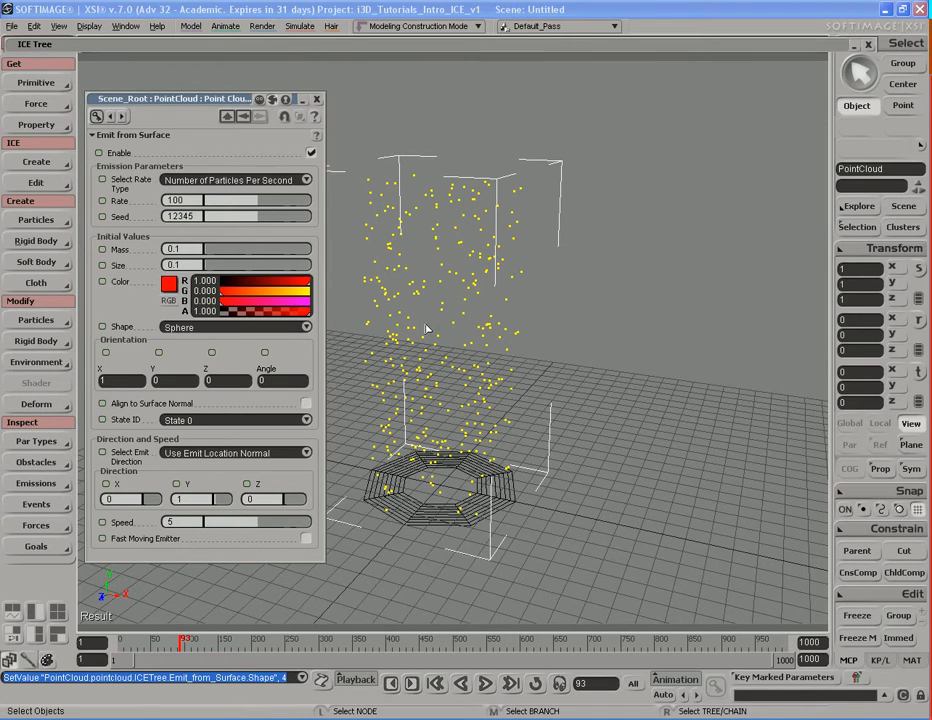
key("Up")
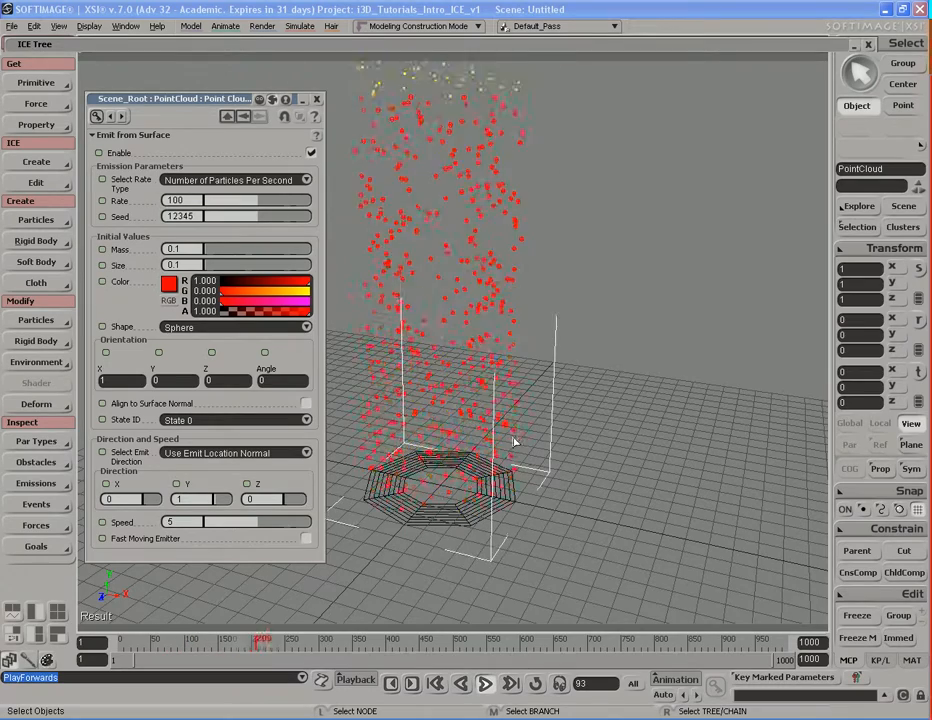
Step: Turn on looped playback and raise the emitted particle size to about 1.361, closing the emitter's properties
left_click(535, 685)
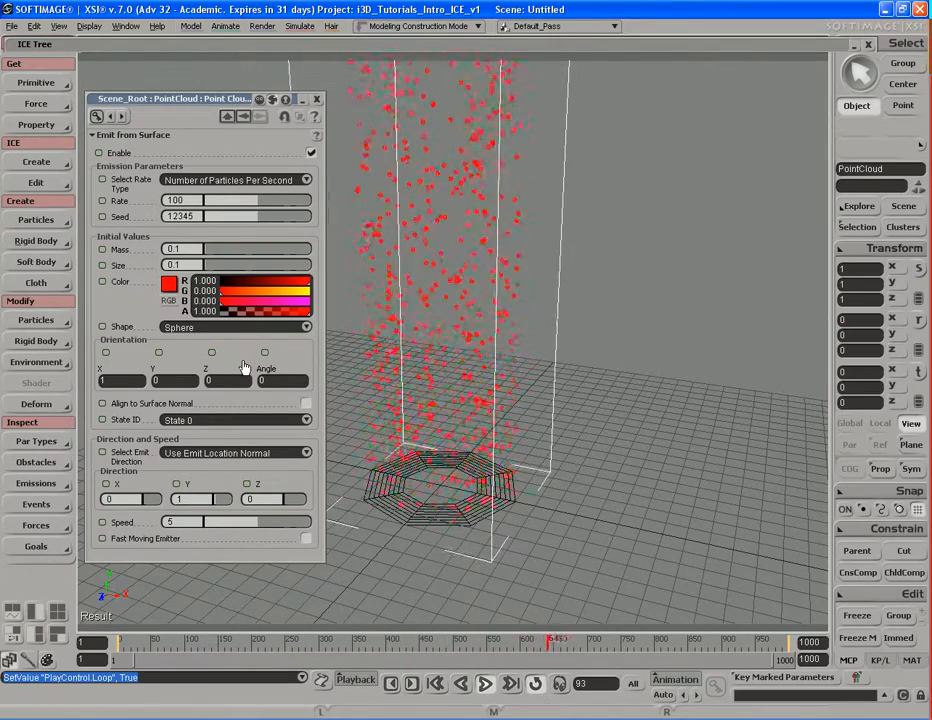
left_click_drag(208, 272, 221, 273)
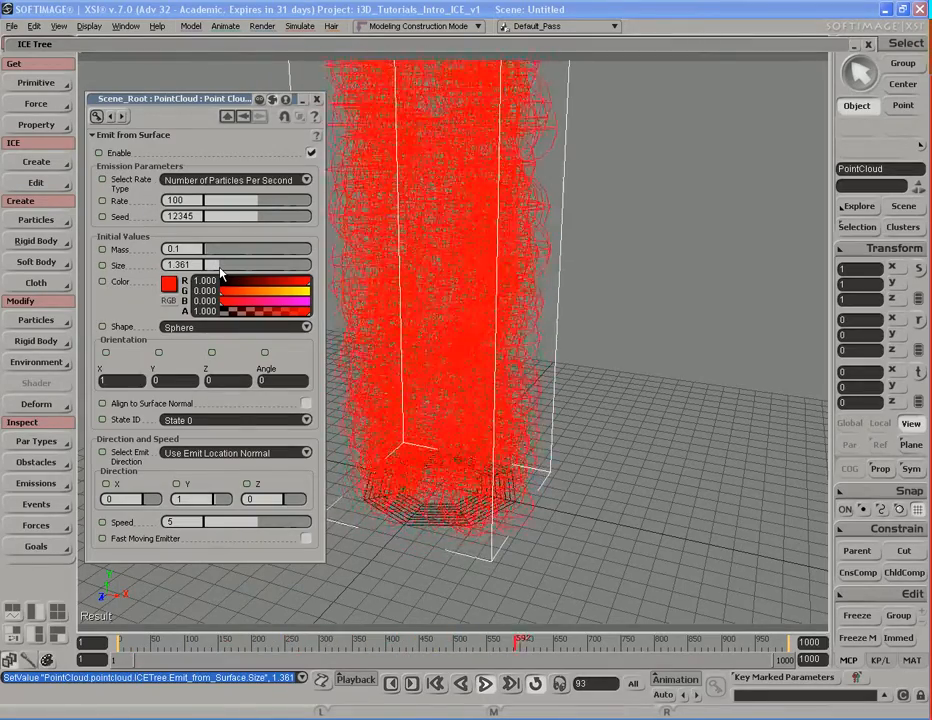
left_click(318, 100)
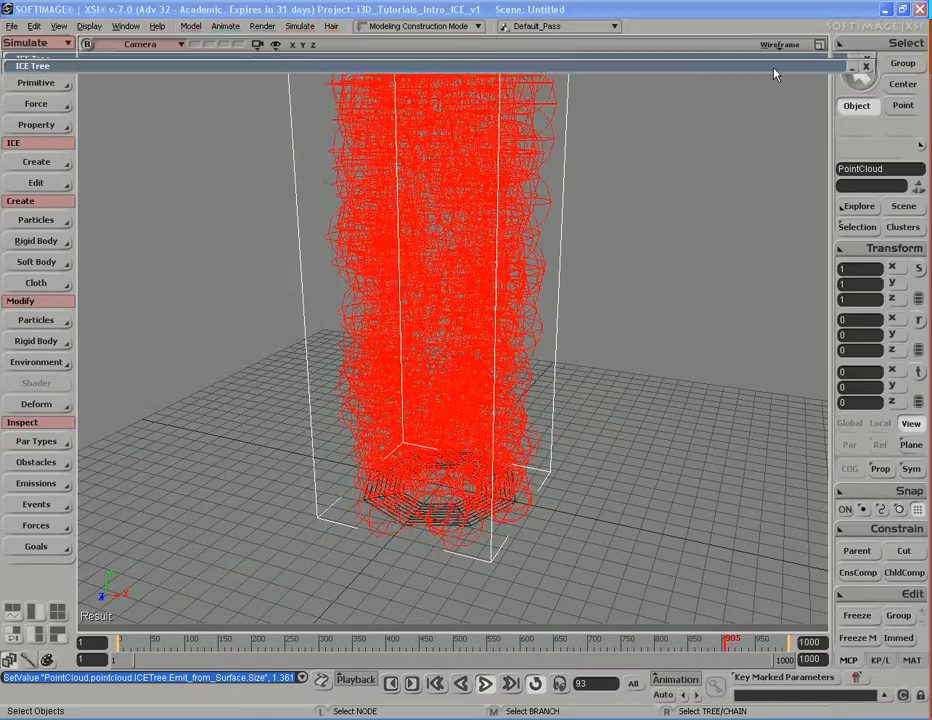
Step: Switch the camera view to Shaded display and frame the column of red spheres
left_click(780, 45)
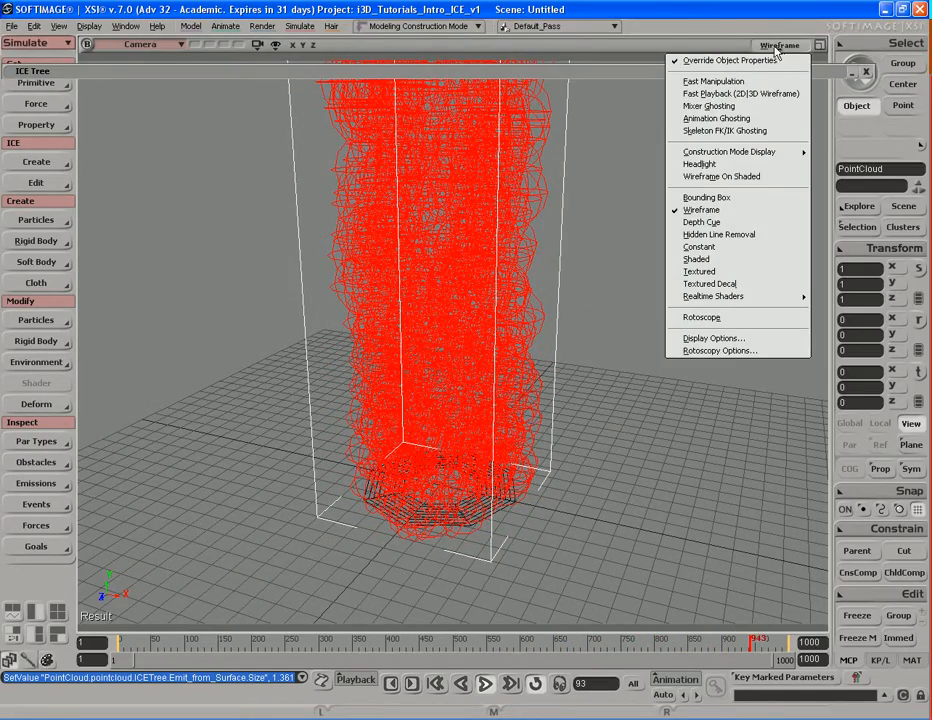
left_click(740, 259)
left_click_drag(402, 293, 418, 370)
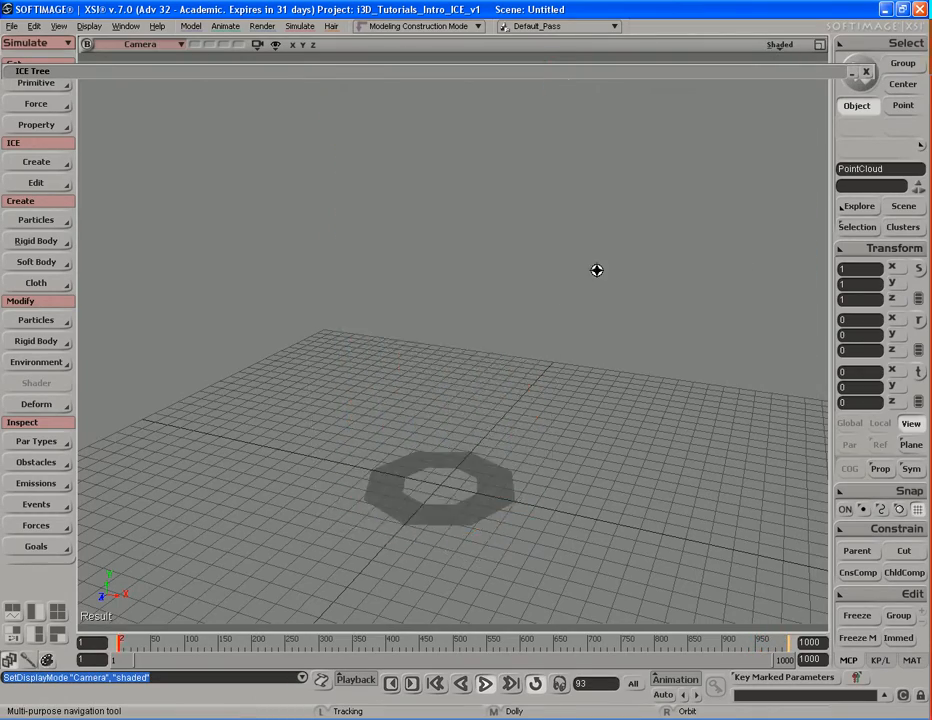
middle_click_drag(418, 370, 489, 358)
right_click_drag(489, 358, 556, 350)
key("s")
right_click_drag(585, 243, 526, 268)
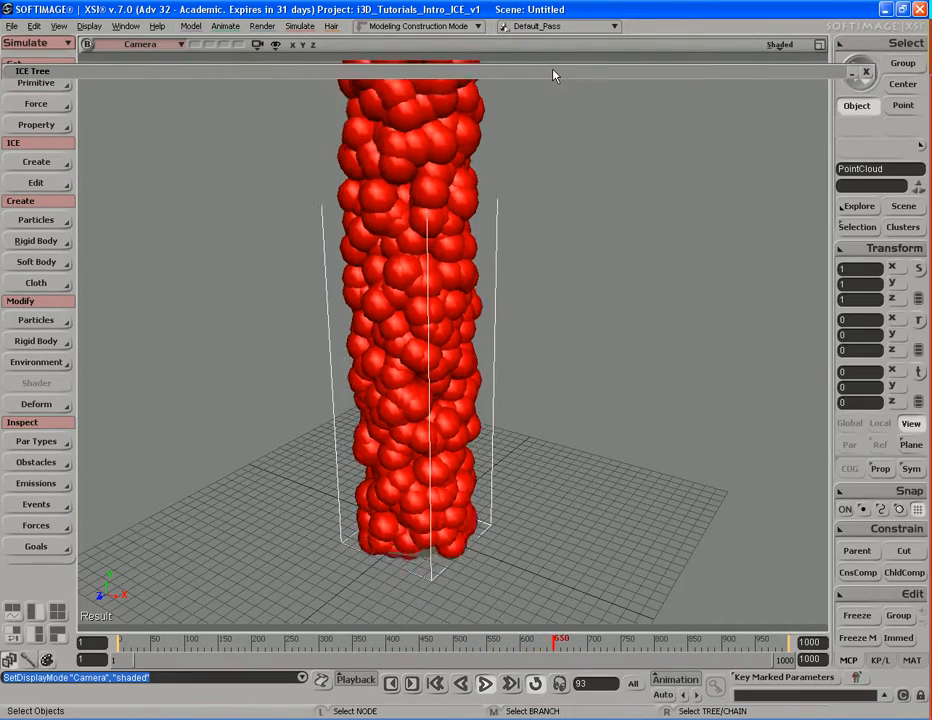
Step: Expand the collapsed ICE Tree window and shift the Emit from Surface node slightly away from Get disc
double_click(555, 75)
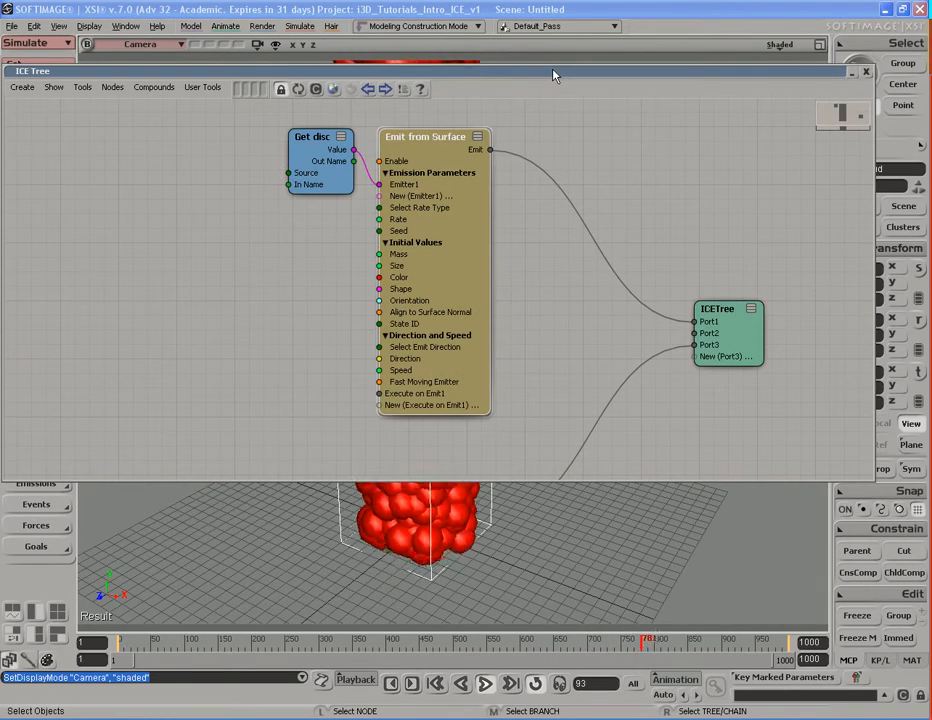
key("s")
middle_click_drag(308, 297, 503, 350)
left_click_drag(503, 350, 510, 310)
left_click_drag(478, 200, 494, 202)
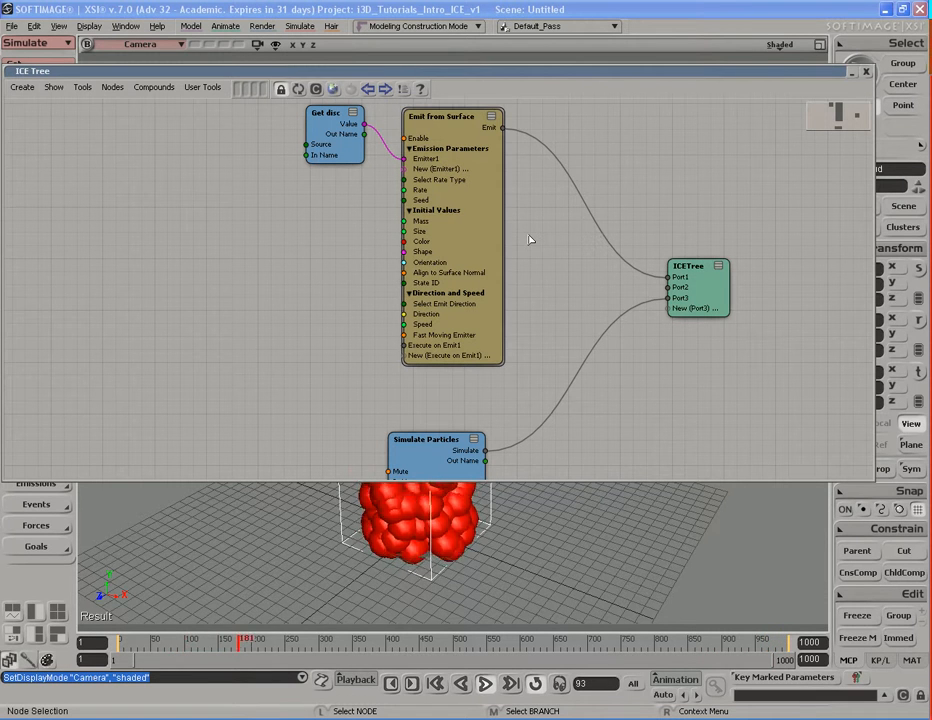
Step: Open the Preset Manager and list the Setters nodes among the Particles tasks
left_click(333, 90)
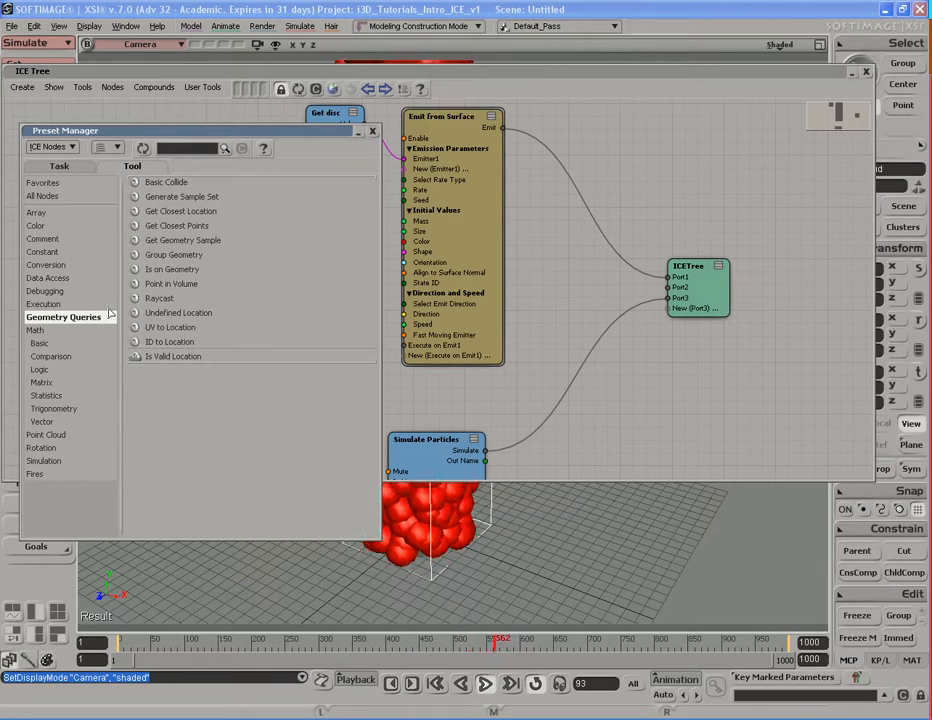
left_click(62, 167)
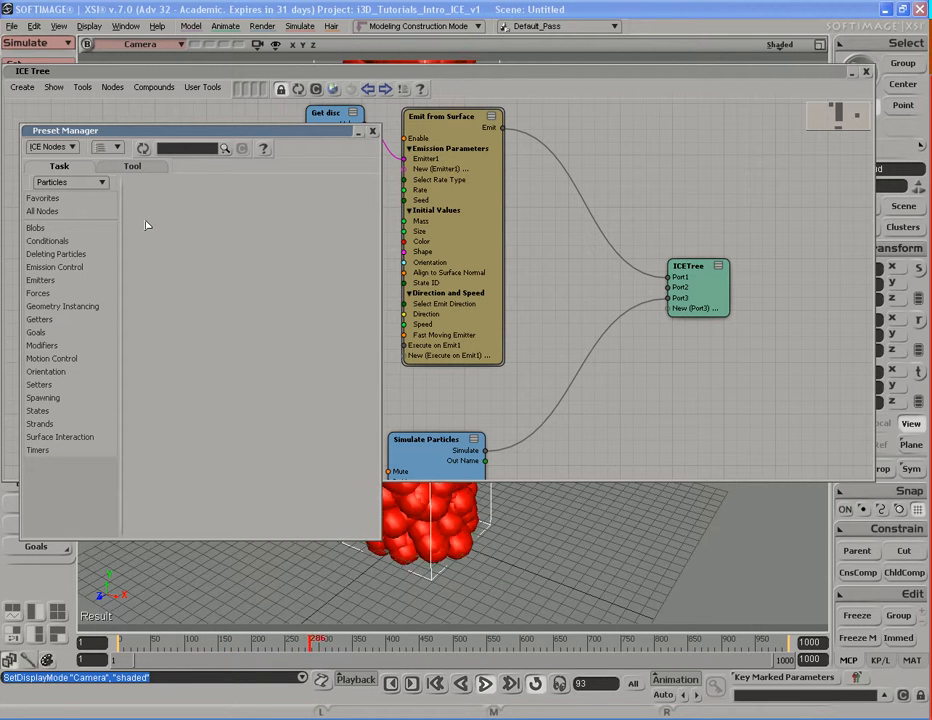
left_click(437, 295)
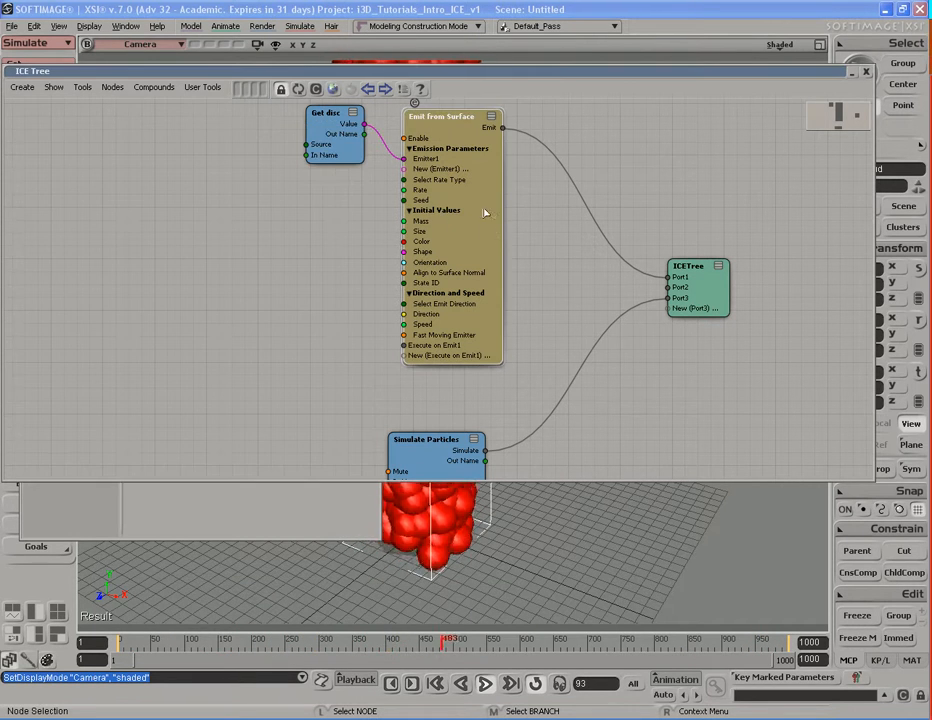
left_click(335, 91)
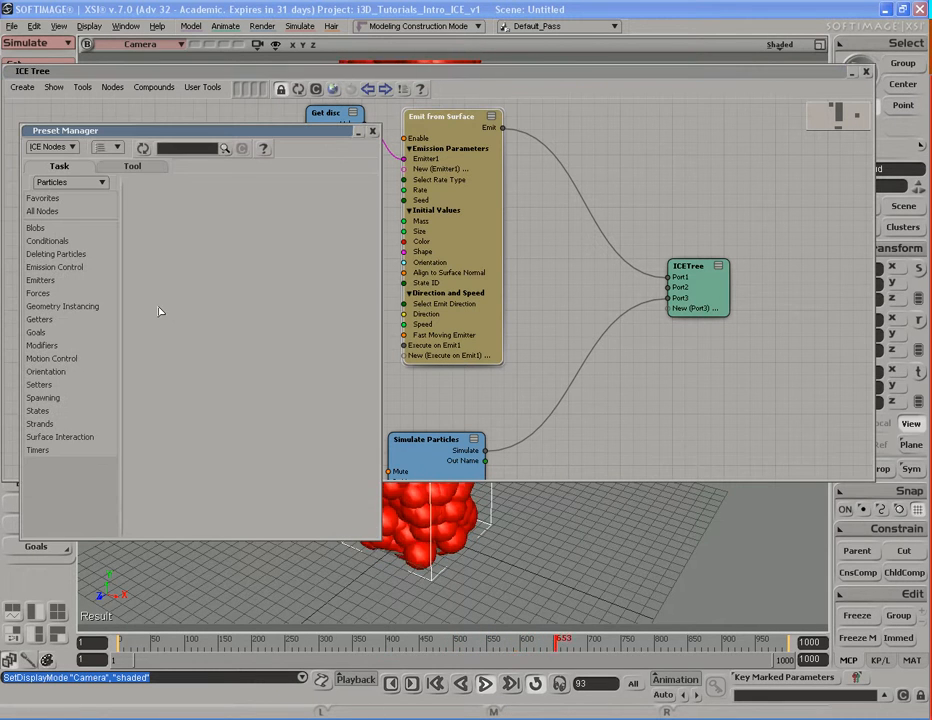
left_click(82, 186)
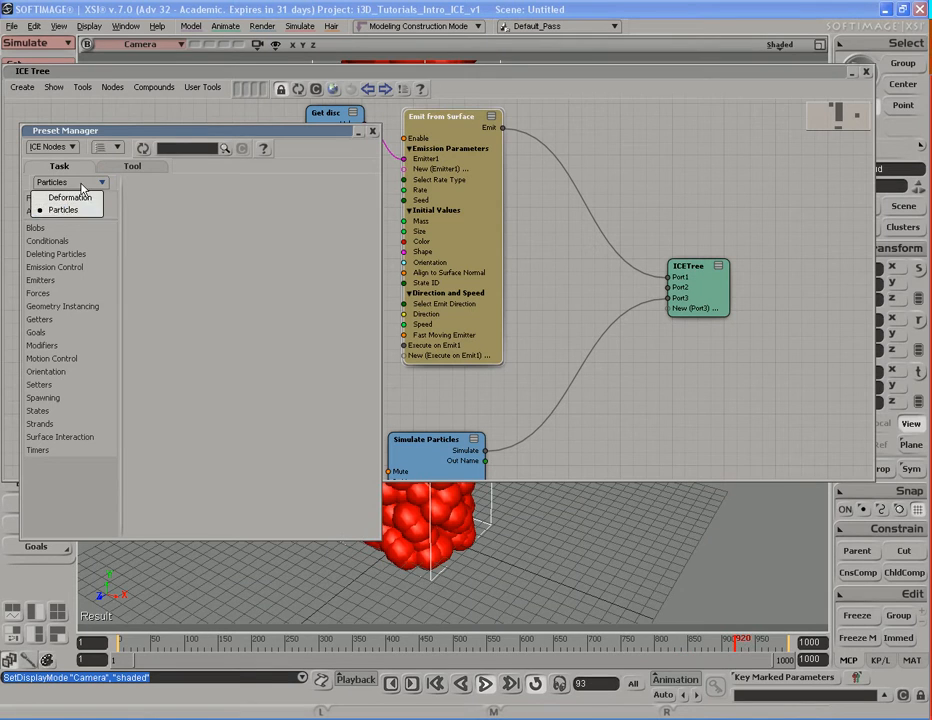
left_click(60, 210)
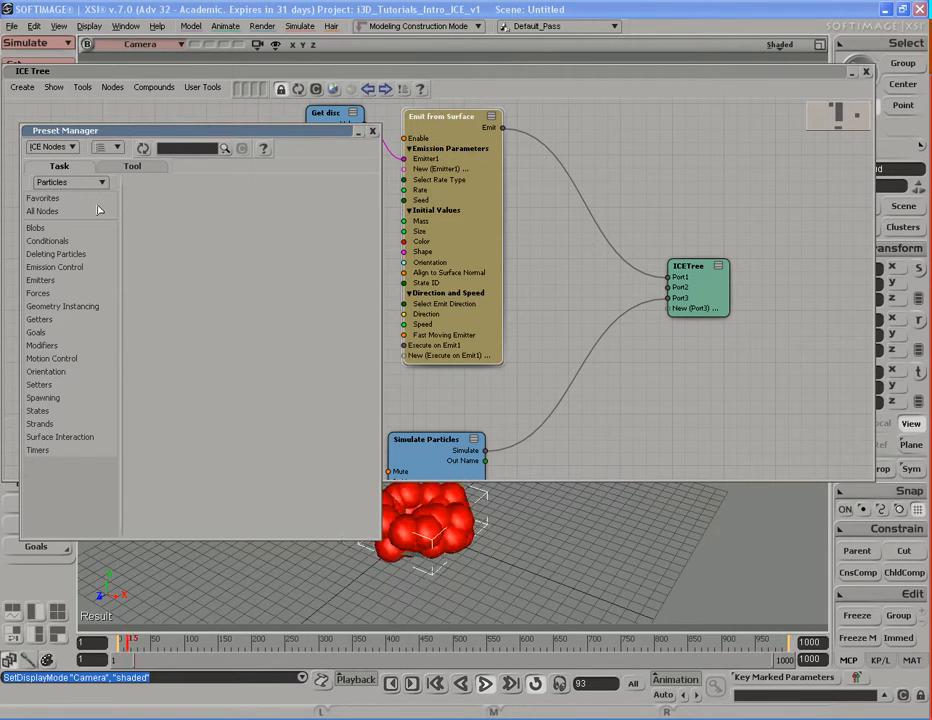
left_click(45, 384)
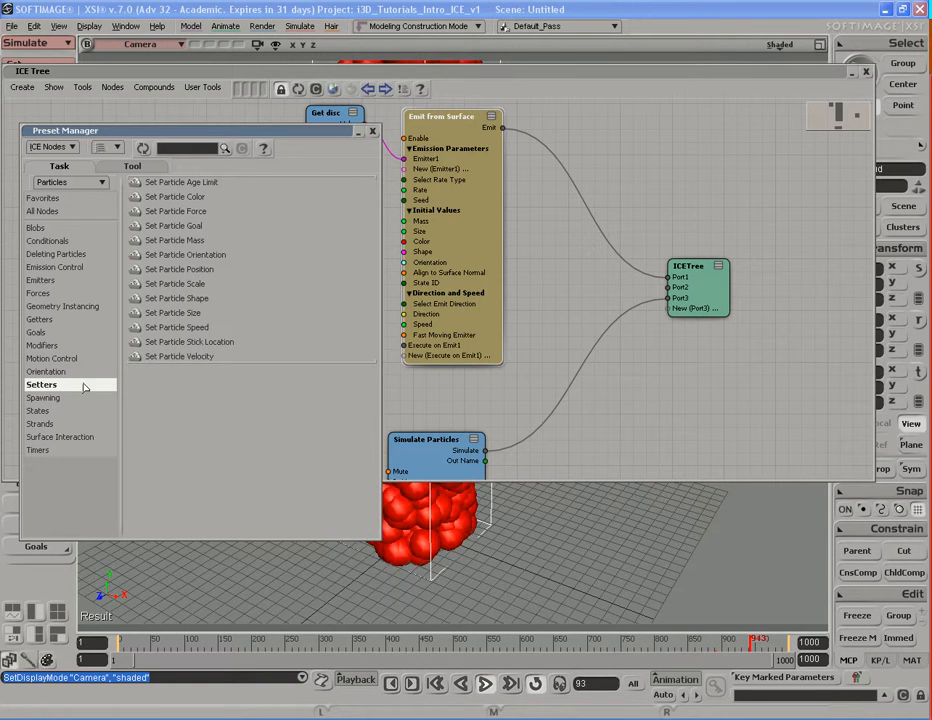
Step: Add a Set Particle Age Limit node from the Setters presets and place it beside Emit from Surface, closing the Preset Manager
left_click(184, 184)
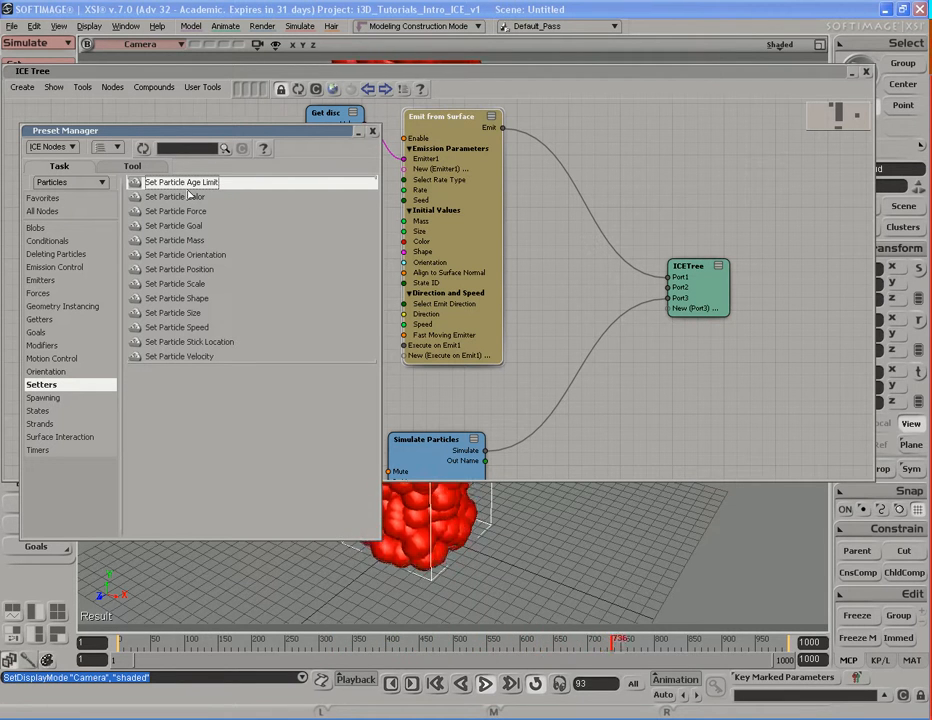
left_click_drag(185, 184, 598, 404)
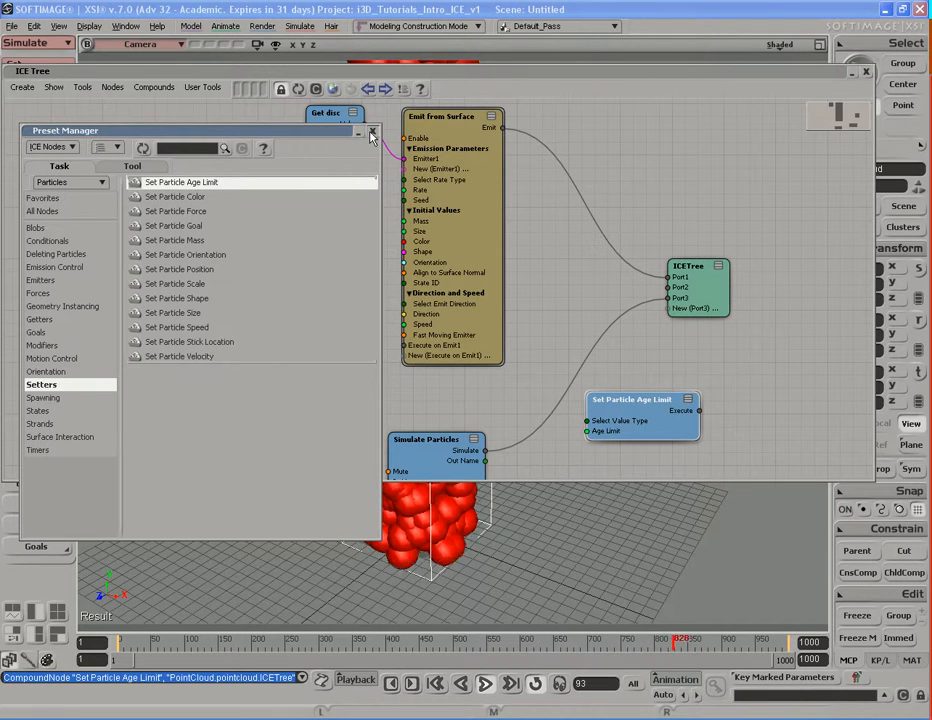
left_click(372, 132)
left_click_drag(662, 426, 248, 328)
Step: Choose Seconds as the value type of Set Particle Age Limit and close its properties
double_click(245, 306)
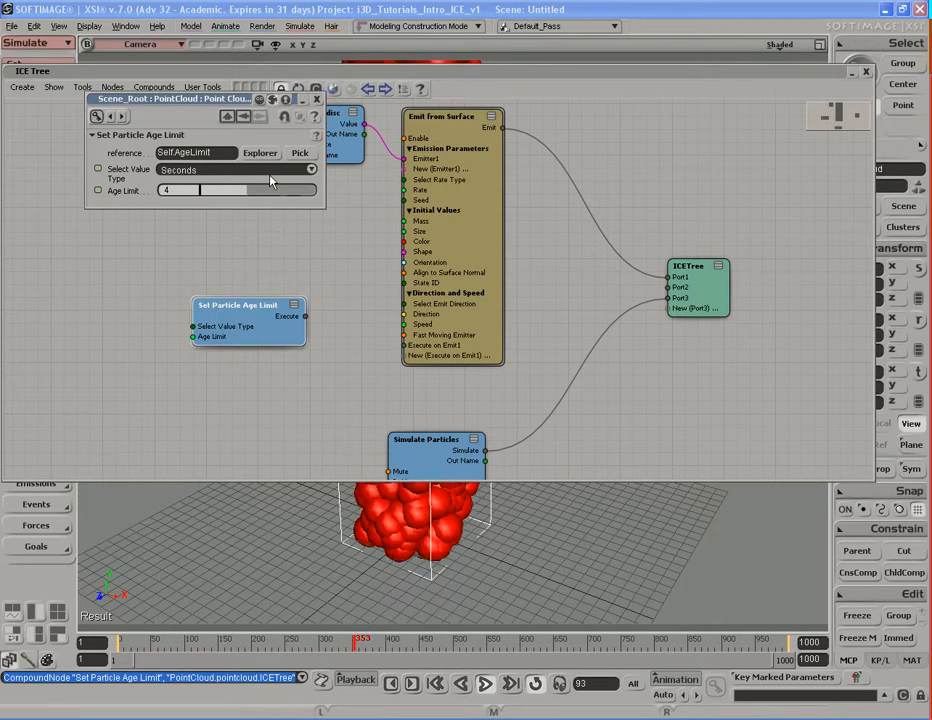
left_click(311, 171)
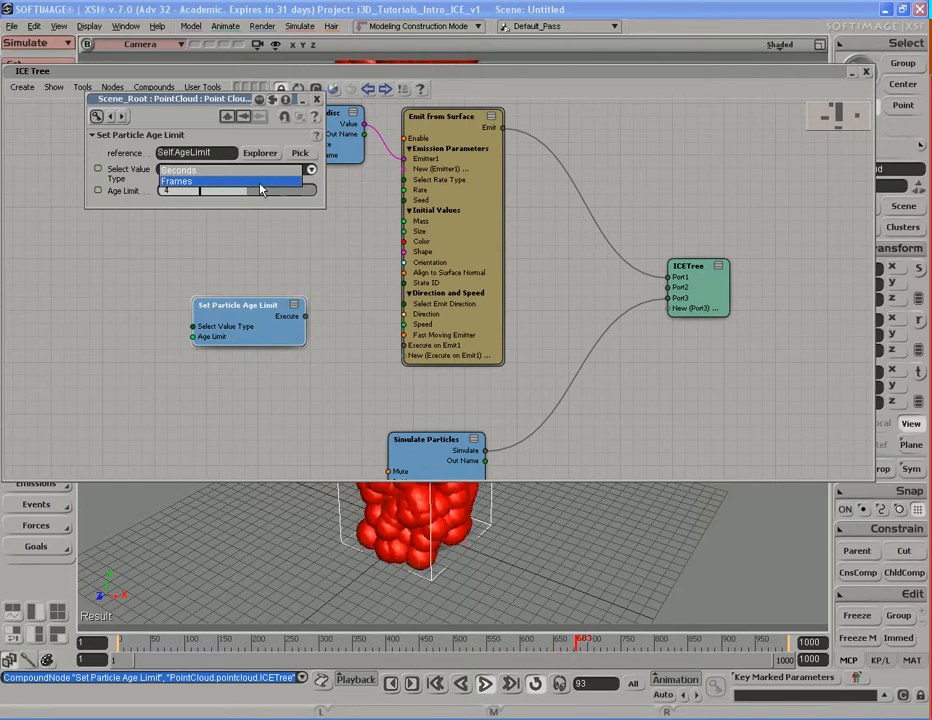
left_click(262, 172)
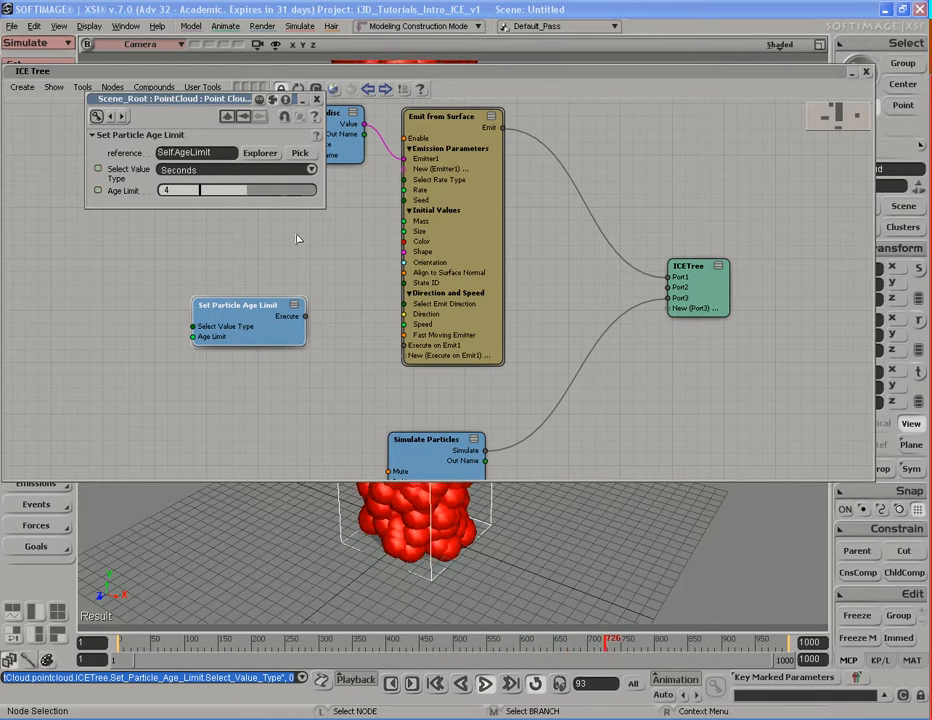
left_click(316, 99)
Step: Connect the Execute output of Set Particle Age Limit to Execute on Emit1 of Emit from Surface
left_click_drag(281, 344, 273, 332)
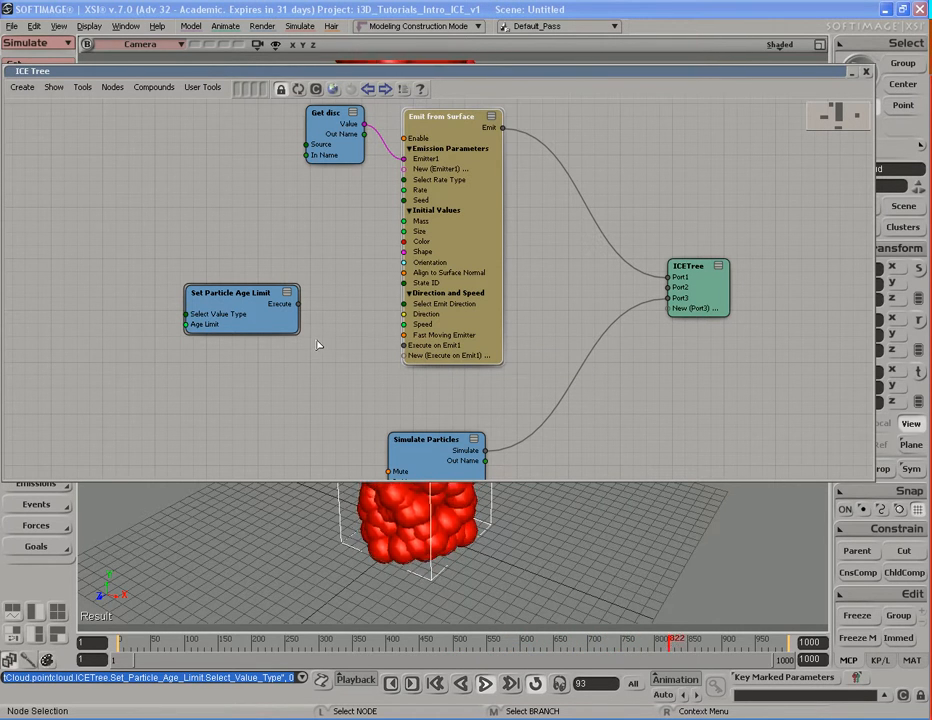
left_click_drag(281, 331, 404, 345)
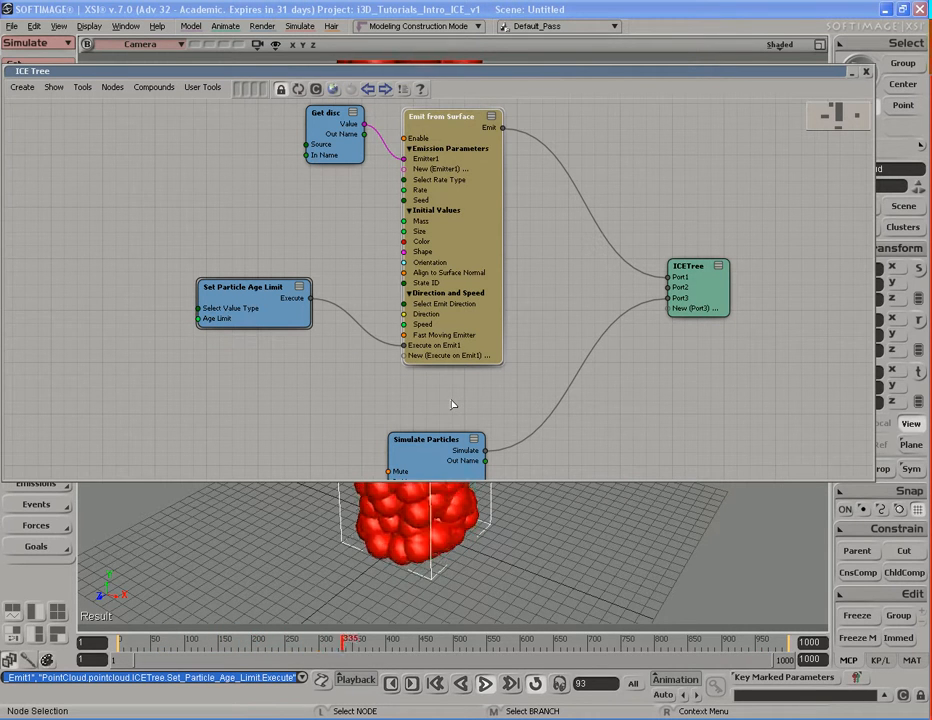
Step: Move the ICETree and Simulate Particles nodes lower in the graph to make room for another node
middle_click_drag(526, 387, 495, 279)
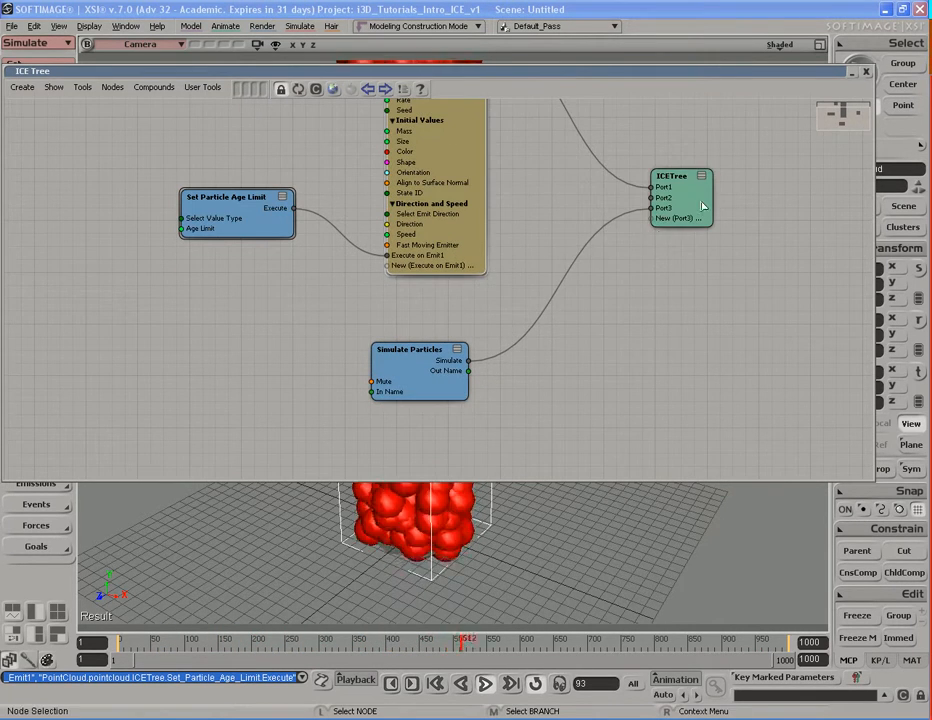
left_click_drag(699, 215, 653, 327)
middle_click_drag(574, 396, 573, 337)
left_click_drag(446, 329, 449, 386)
mouse_move(455, 273)
middle_mouse_down()
mouse_move(451, 327)
mouse_move(453, 298)
middle_mouse_up()
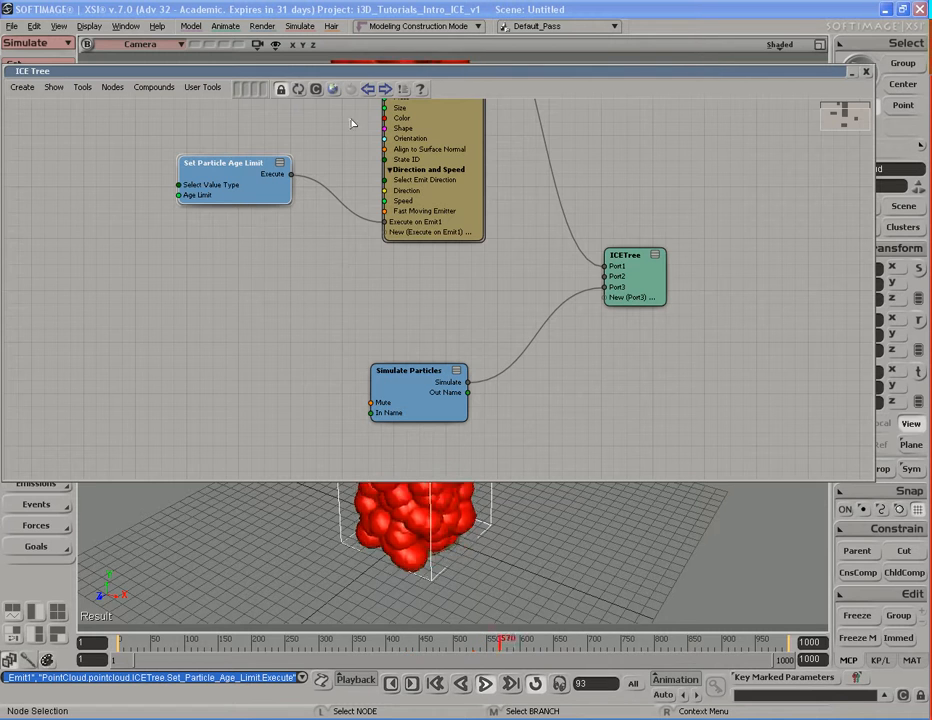
Step: Add a Delete Particle at Age Limit node from the Deleting Particles presets, placing it above Simulate Particles, and close the Preset Manager
left_click(333, 89)
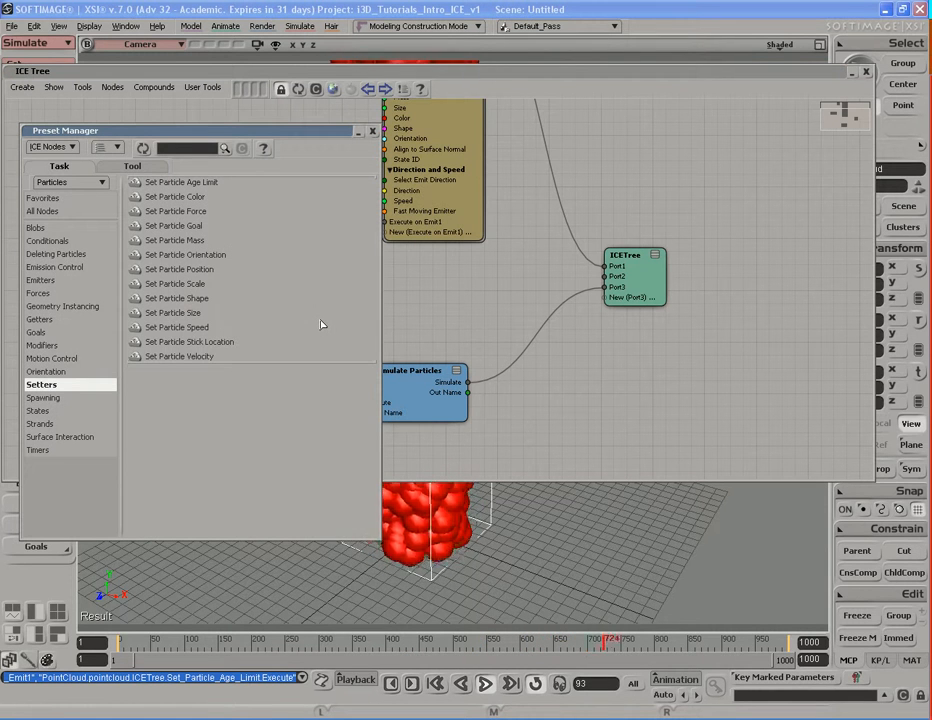
left_click(45, 255)
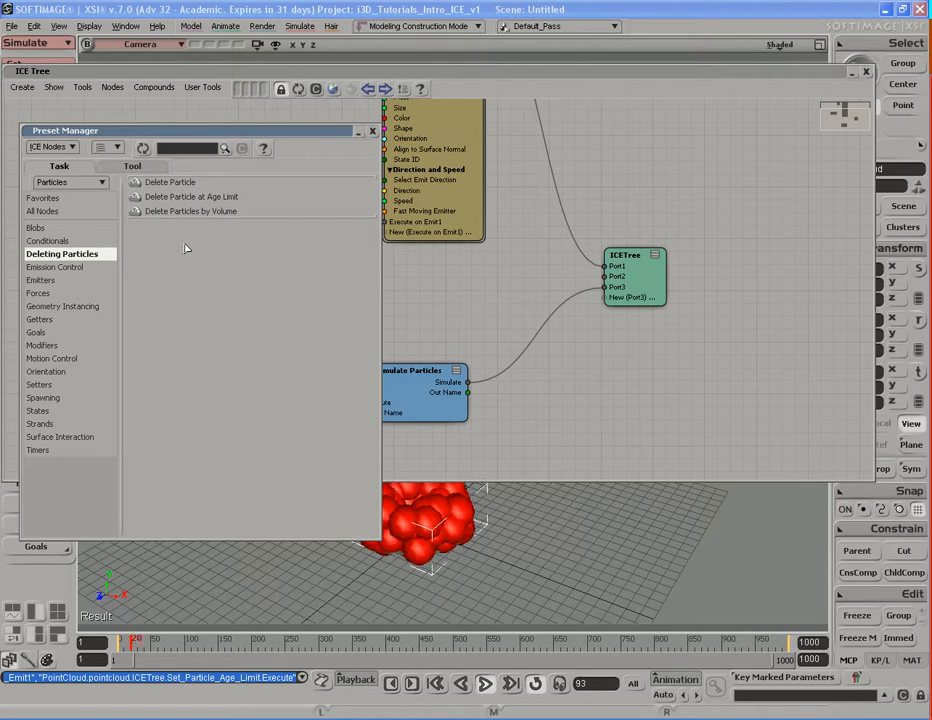
left_click(168, 197)
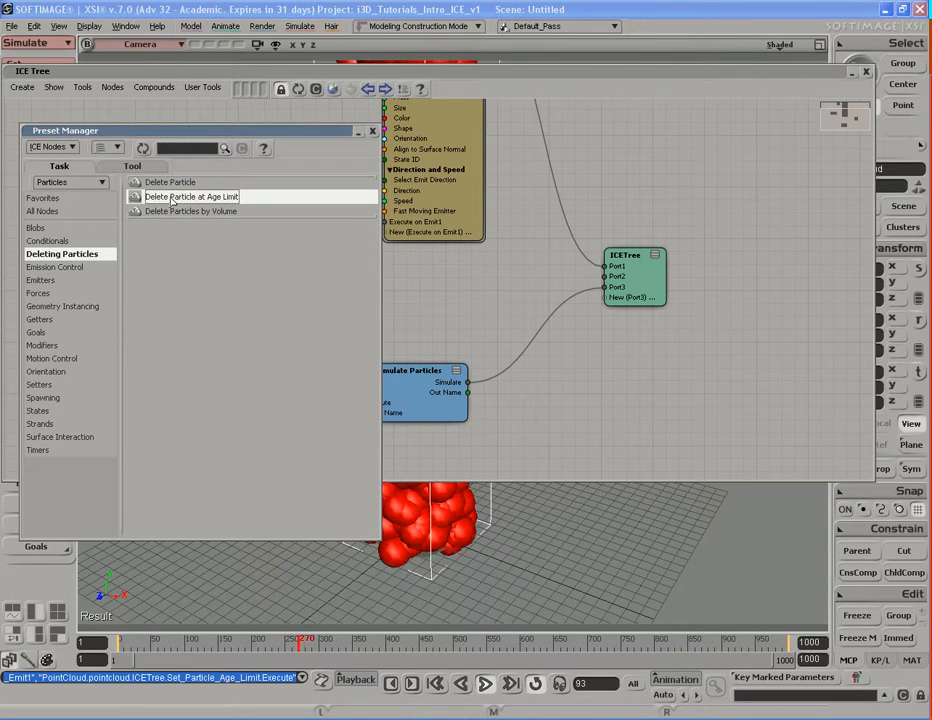
left_click_drag(165, 200, 289, 315)
left_click(373, 131)
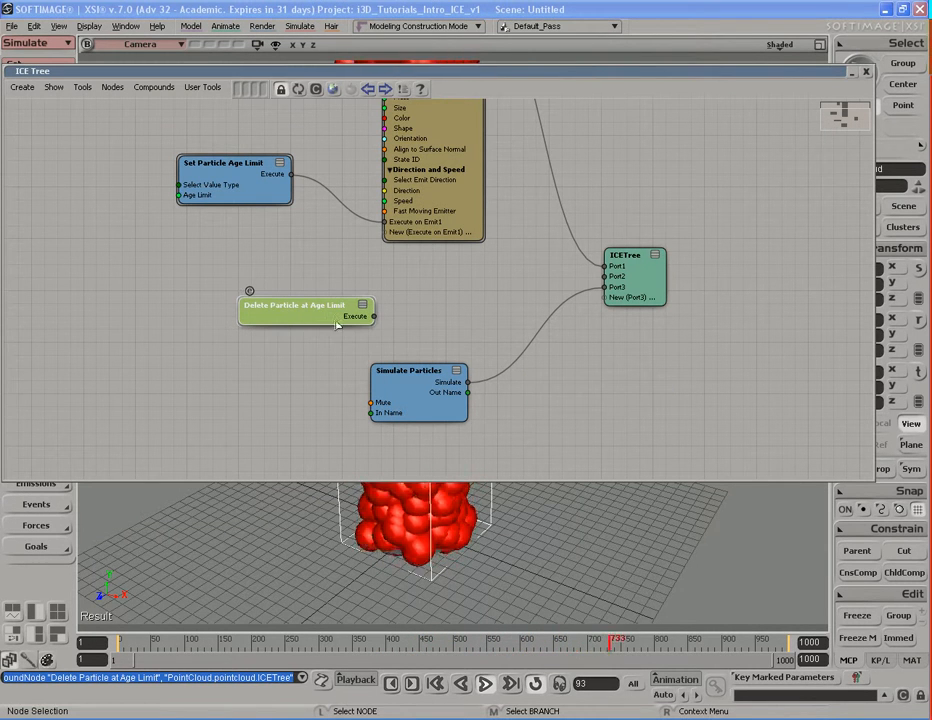
Step: Reposition Delete Particle at Age Limit and connect its Execute output to Port2 of the ICETree node
left_click_drag(350, 322, 418, 295)
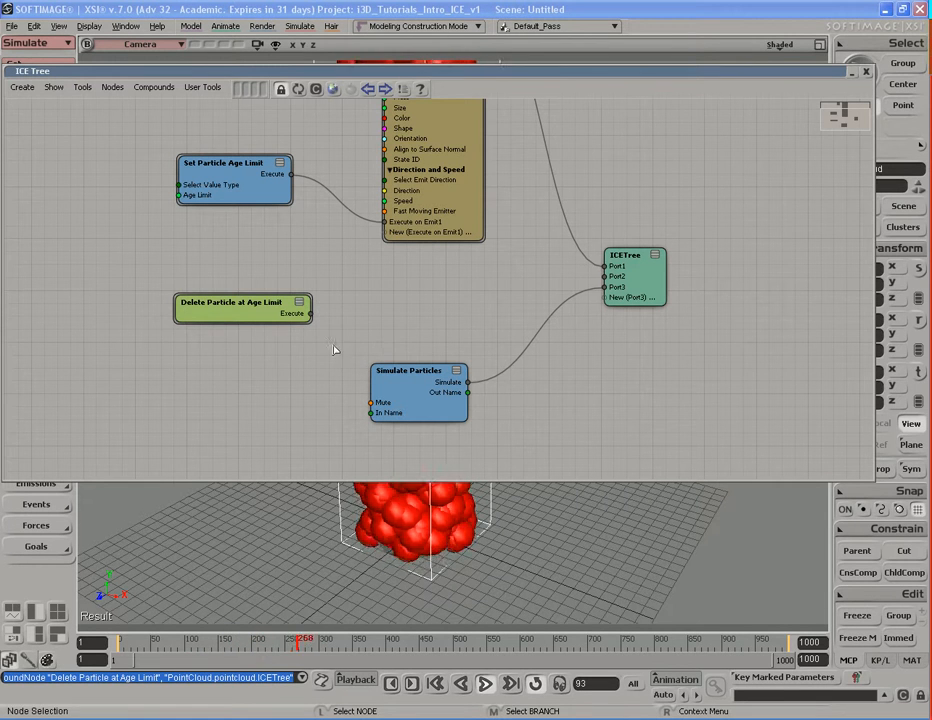
left_click_drag(306, 322, 615, 277)
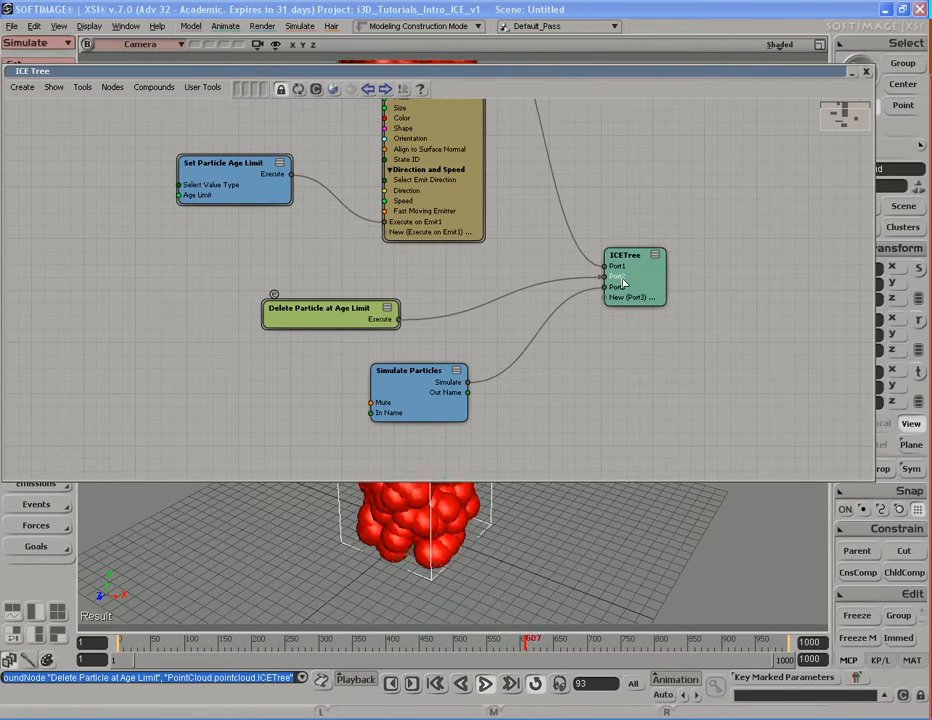
middle_click_drag(549, 356, 522, 388)
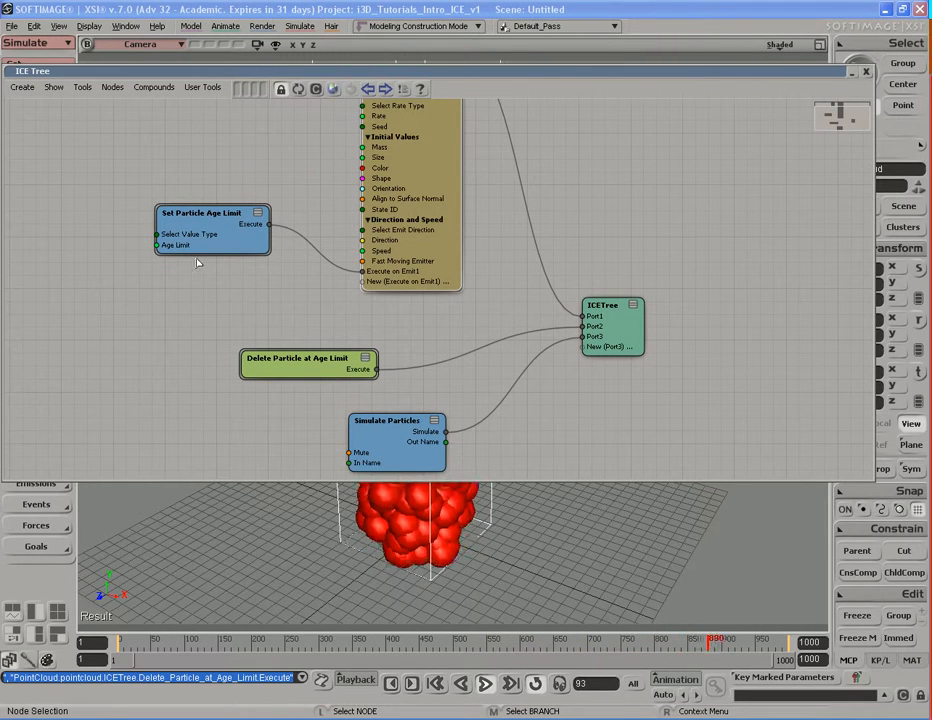
Step: Shift Delete Particle at Age Limit slightly toward ICETree and check the particle column with the ICE Tree window briefly collapsed
left_click(236, 242)
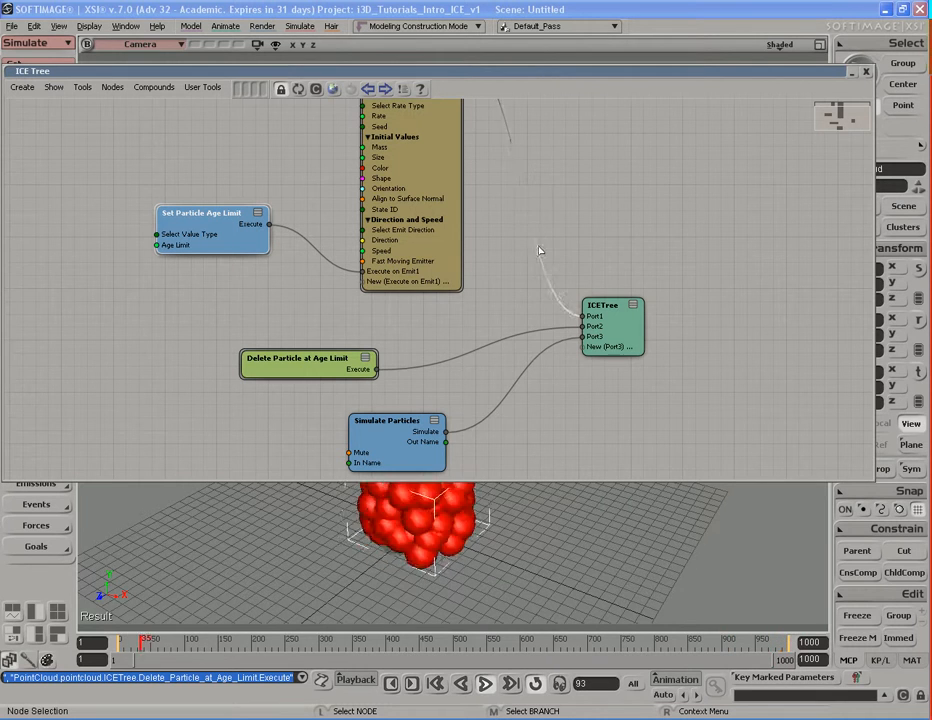
left_click_drag(559, 300, 583, 316)
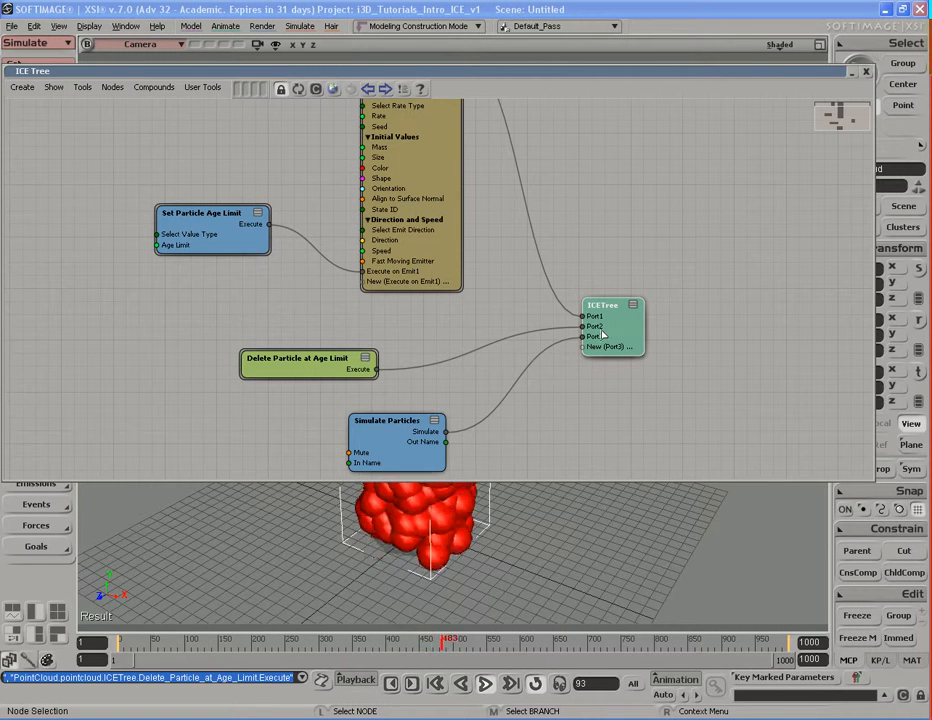
left_click_drag(292, 376, 330, 377)
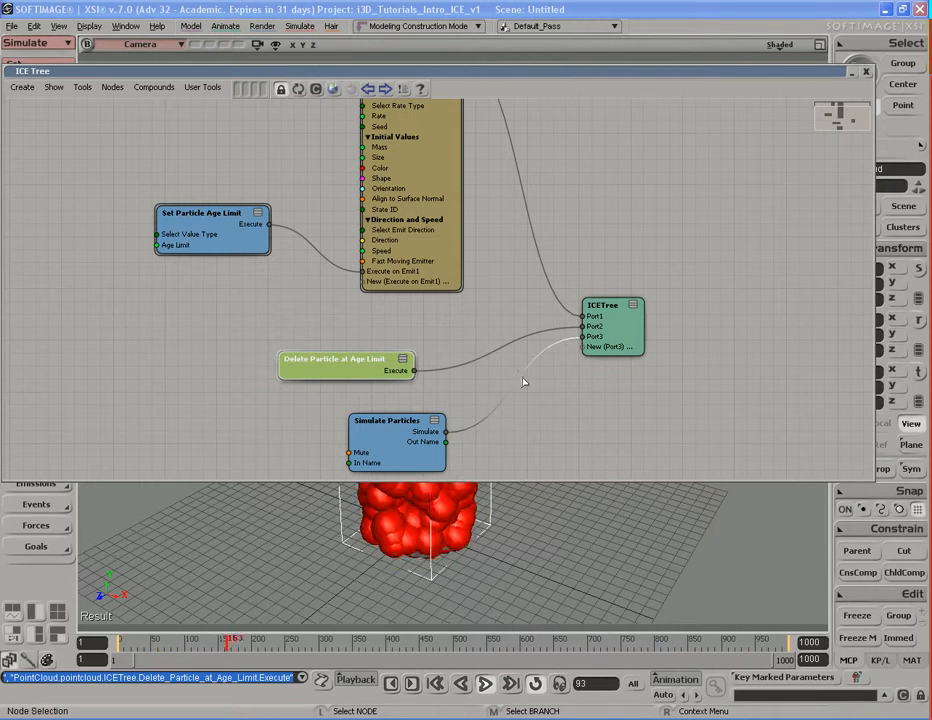
double_click(507, 75)
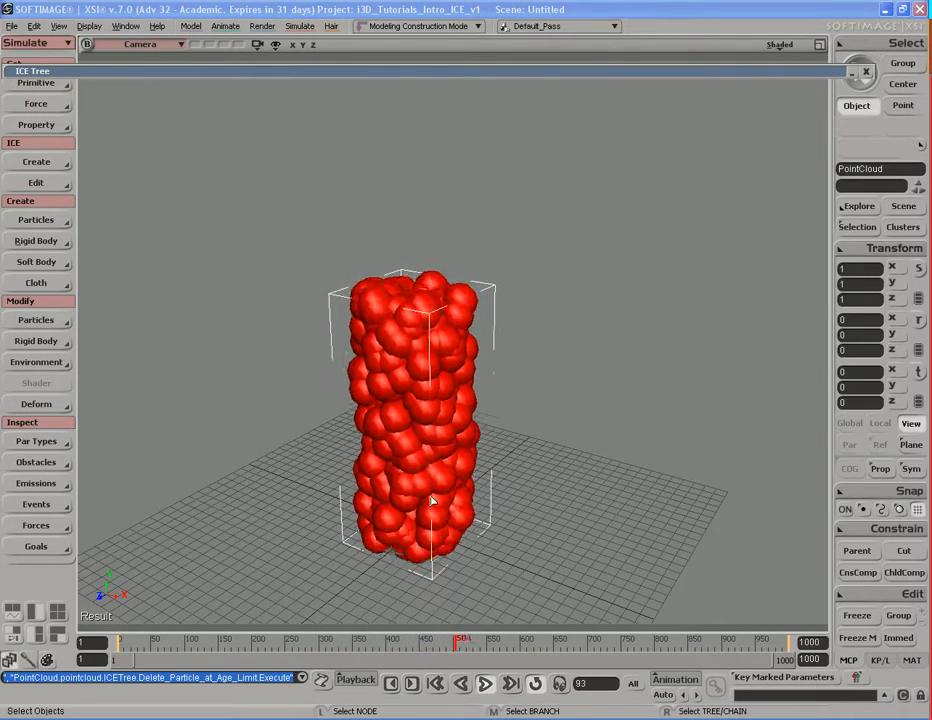
left_click(524, 77)
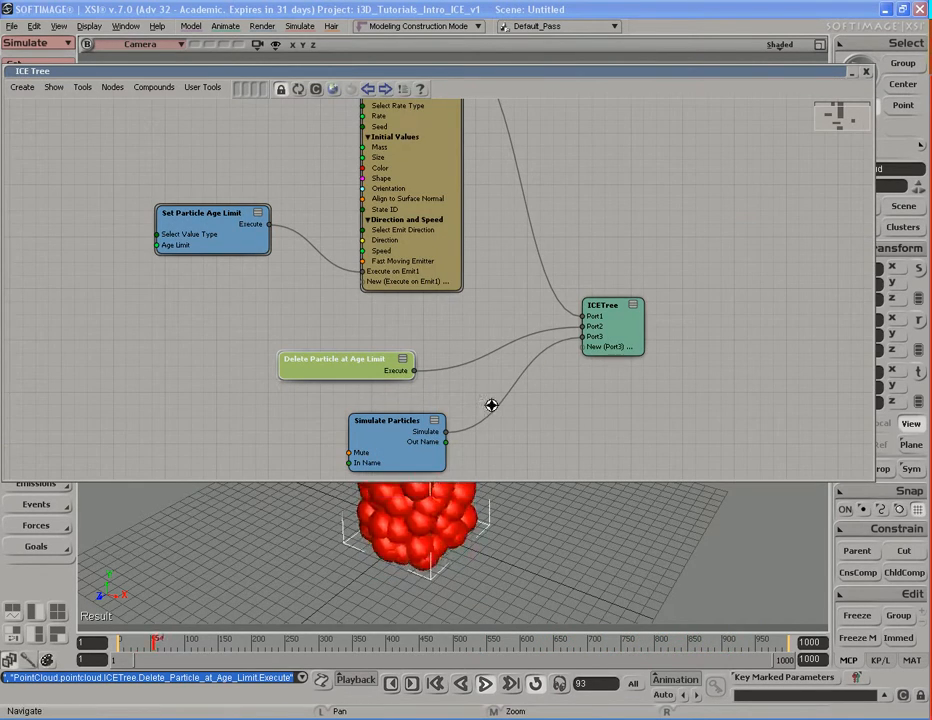
Step: Tidy the graph by spacing out Simulate Particles and Delete Particle at Age Limit and lowering Set Particle Age Limit beside the emitter's lower ports
key("s")
scroll(406, 377, "down", 1)
mouse_move(406, 377)
left_mouse_down()
mouse_move(403, 356)
mouse_move(407, 397)
left_mouse_up()
left_click_drag(357, 324, 401, 347)
key("s")
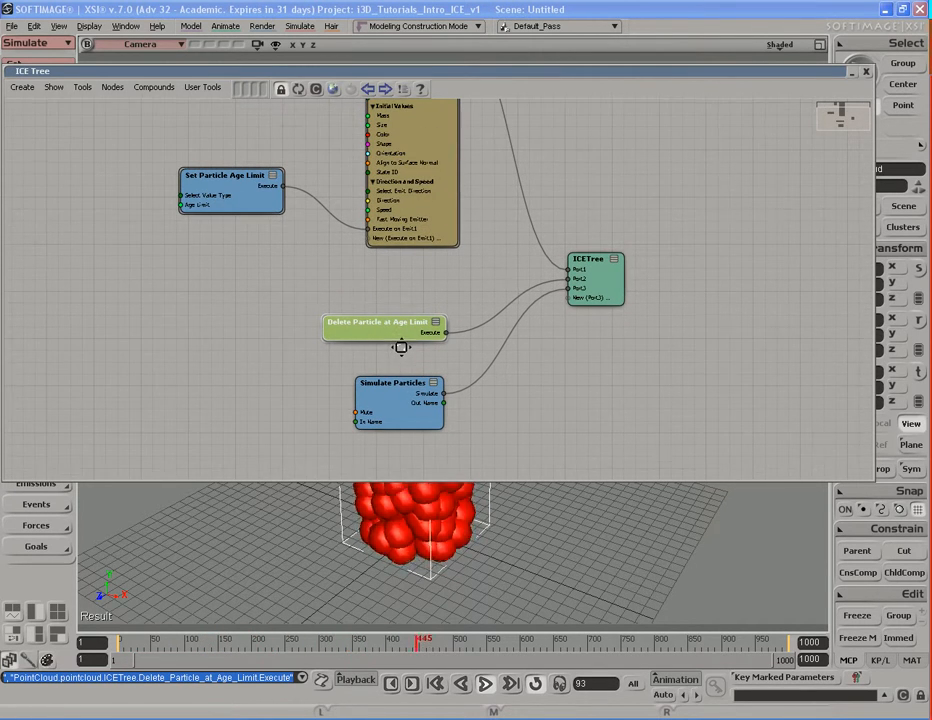
key("s")
left_click_drag(408, 252, 410, 387)
left_click_drag(259, 341, 264, 377)
key("s")
left_click_drag(329, 329, 332, 301)
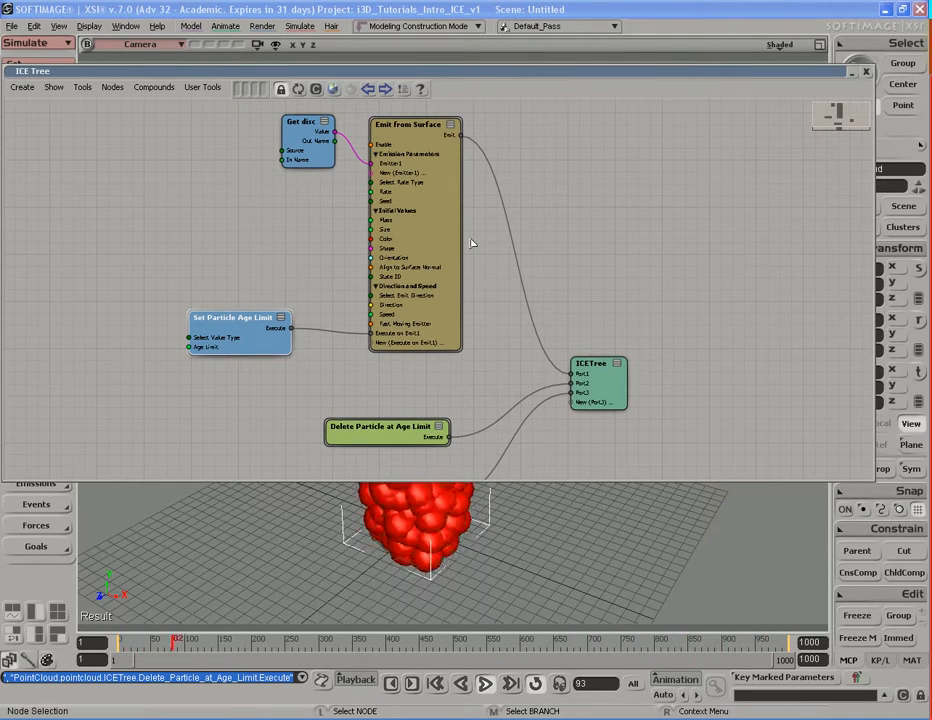
Step: Add a Modify Particle Color node from the Modifiers presets to the ICE Tree
left_click(333, 89)
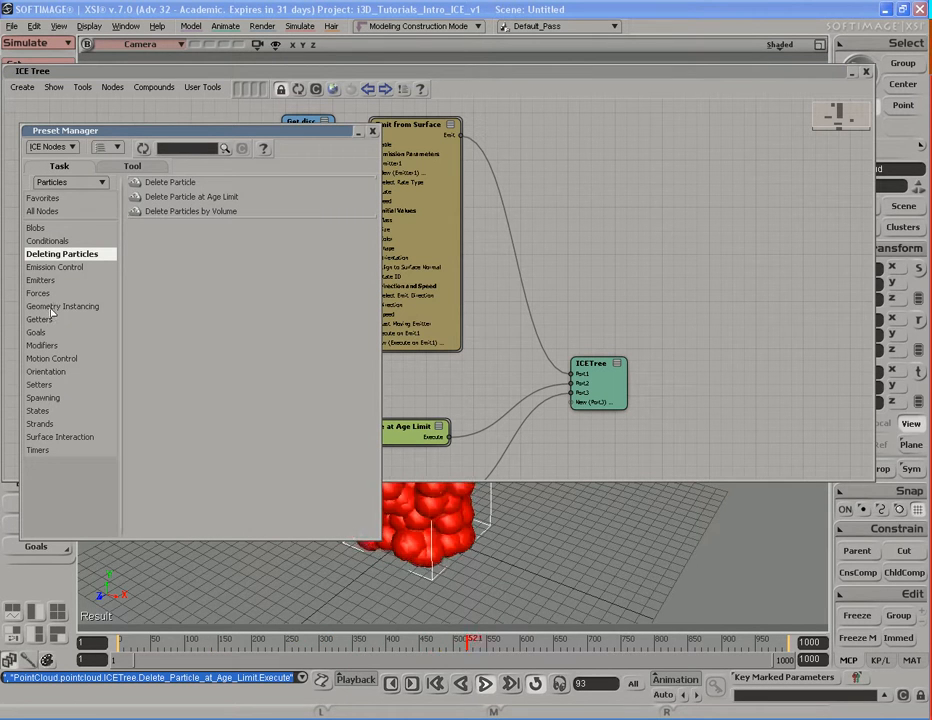
left_click(44, 345)
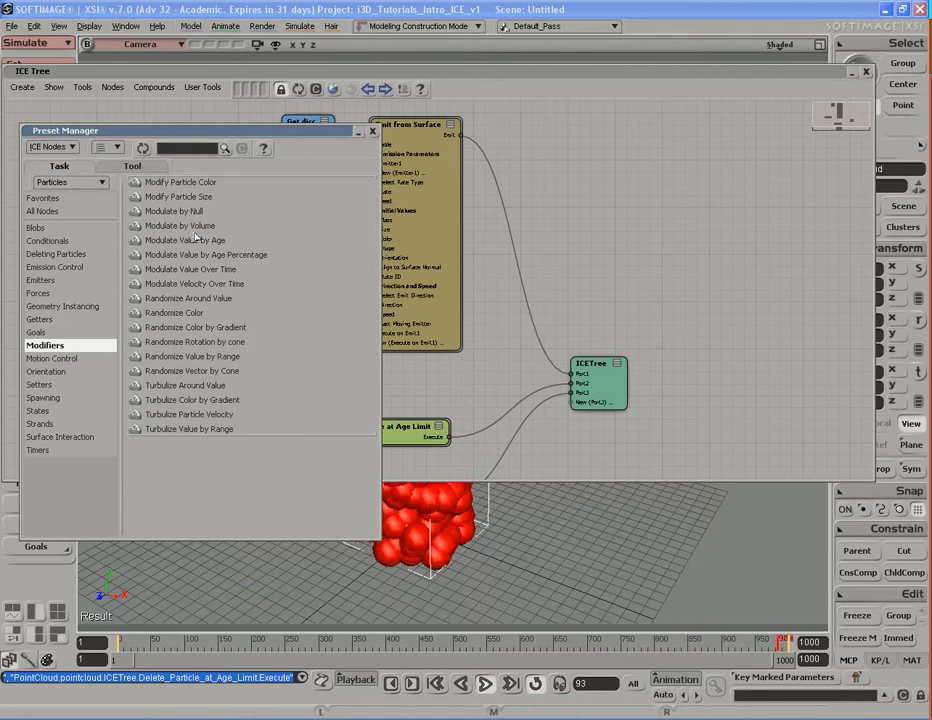
left_click(191, 184)
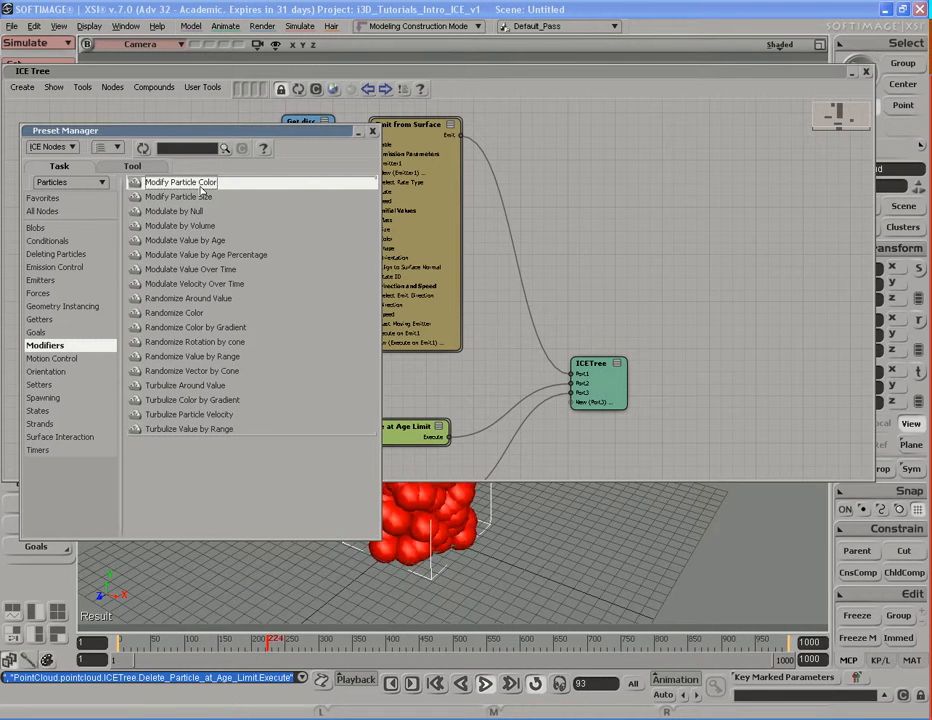
left_click(190, 315)
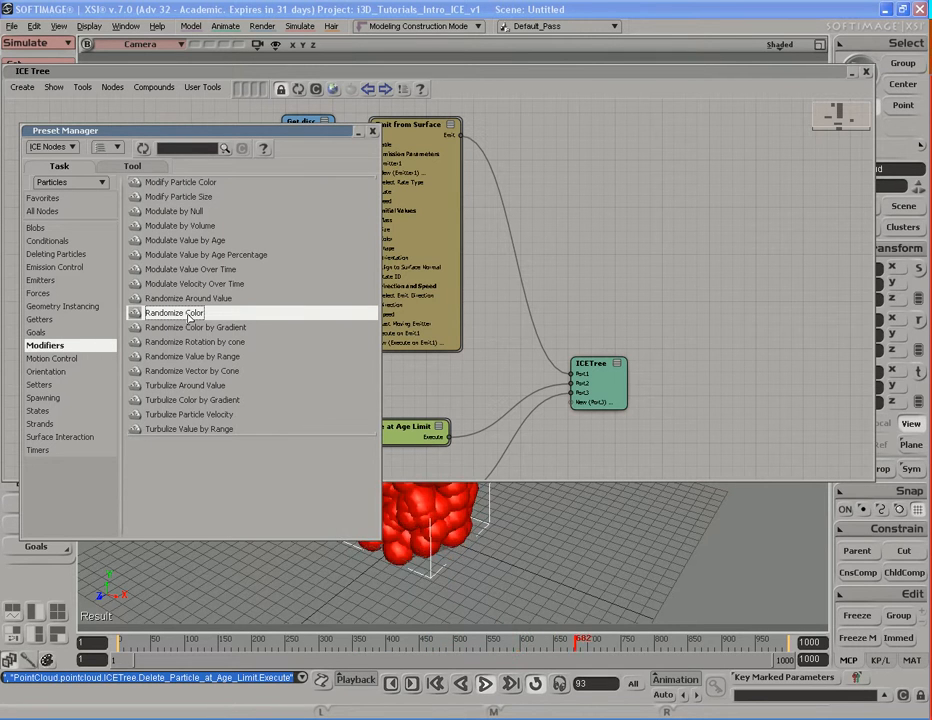
left_click(187, 184)
left_click_drag(185, 186, 612, 290)
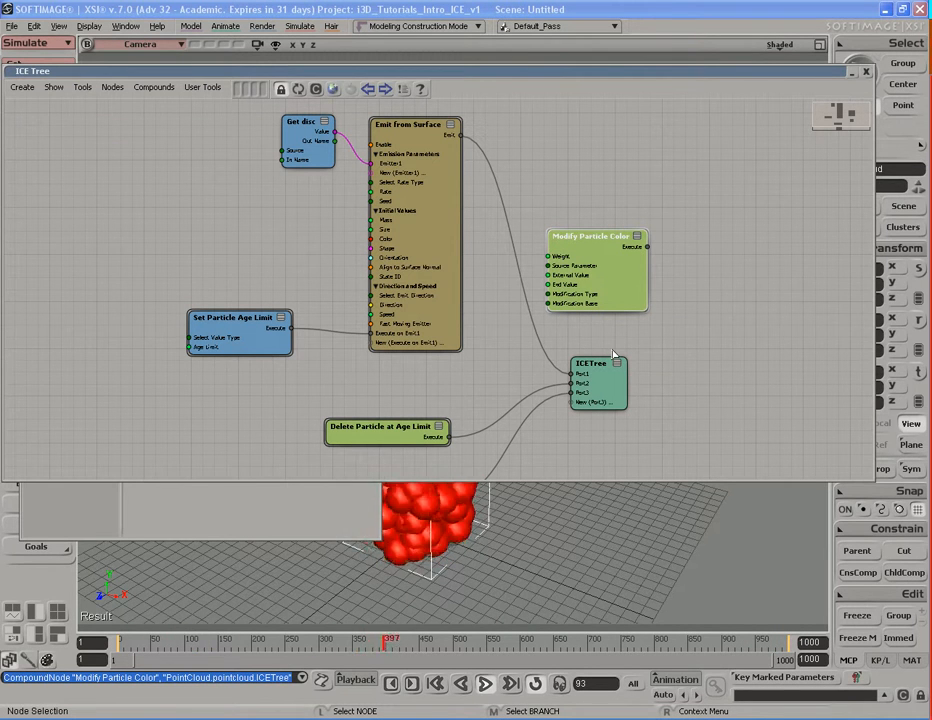
Step: Place Modify Particle Color between Set Particle Age Limit and Delete Particle at Age Limit, moving the delete node down to fit
key("s")
left_click_drag(605, 380, 607, 281)
scroll(620, 213, "up", 2)
left_click_drag(694, 138, 430, 405)
key("s")
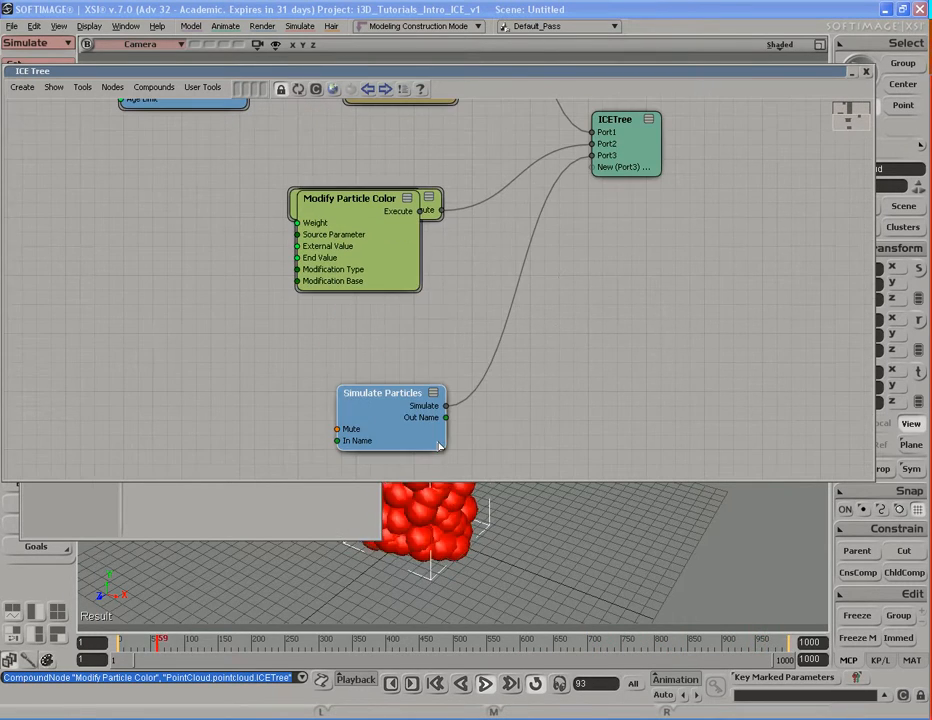
left_click_drag(439, 279, 291, 354)
left_click_drag(377, 264, 367, 401)
left_click_drag(280, 342, 370, 323)
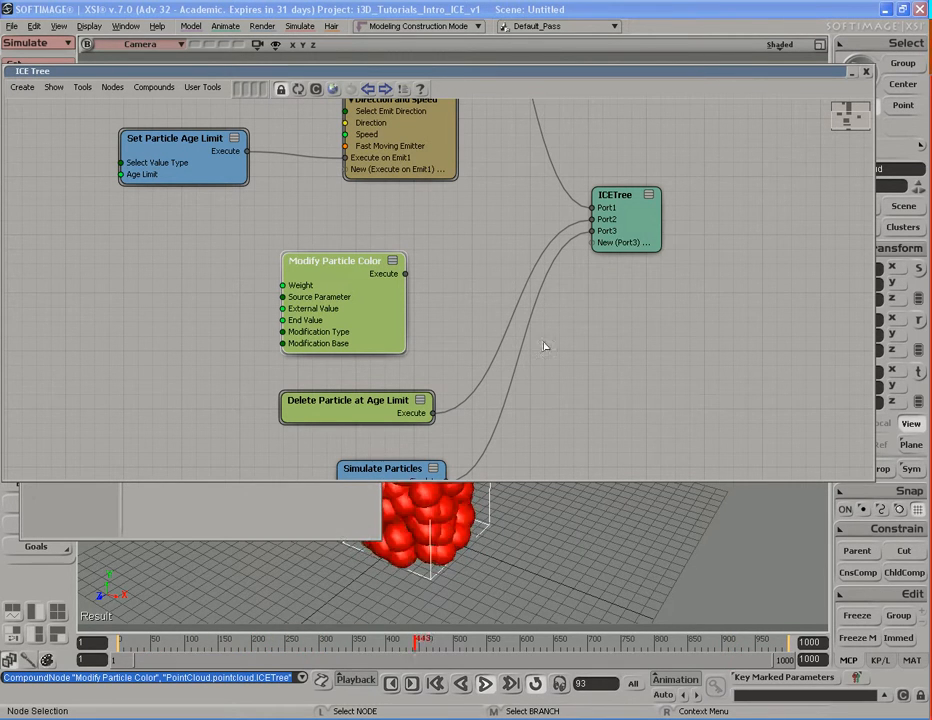
left_click_drag(360, 307, 368, 306)
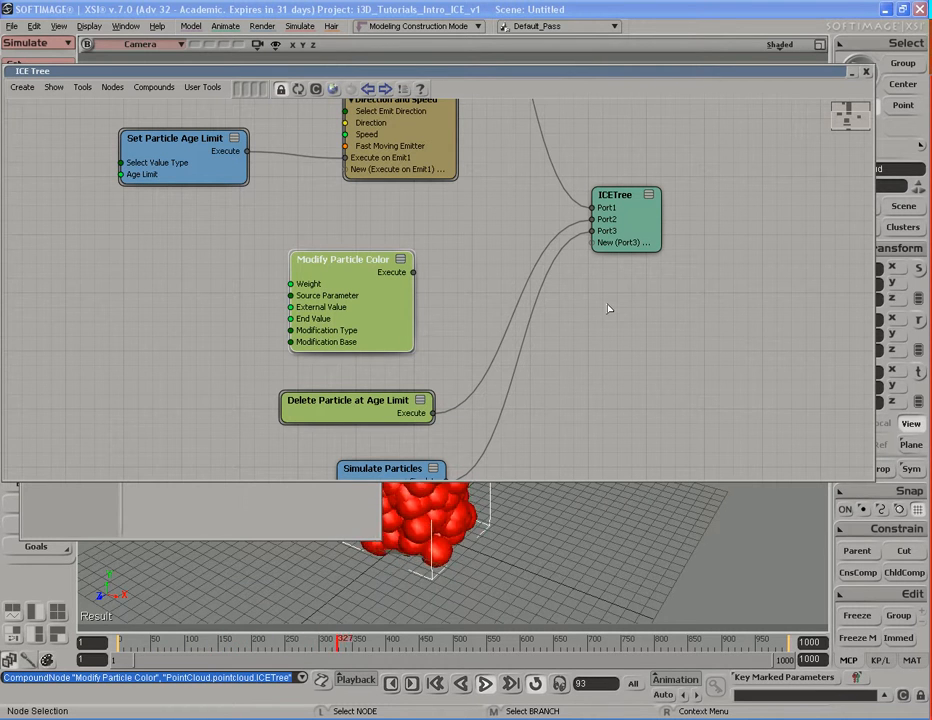
Step: Insert a new port before Port2 on ICETree and connect Modify Particle Color's Execute output to it
right_click(607, 220)
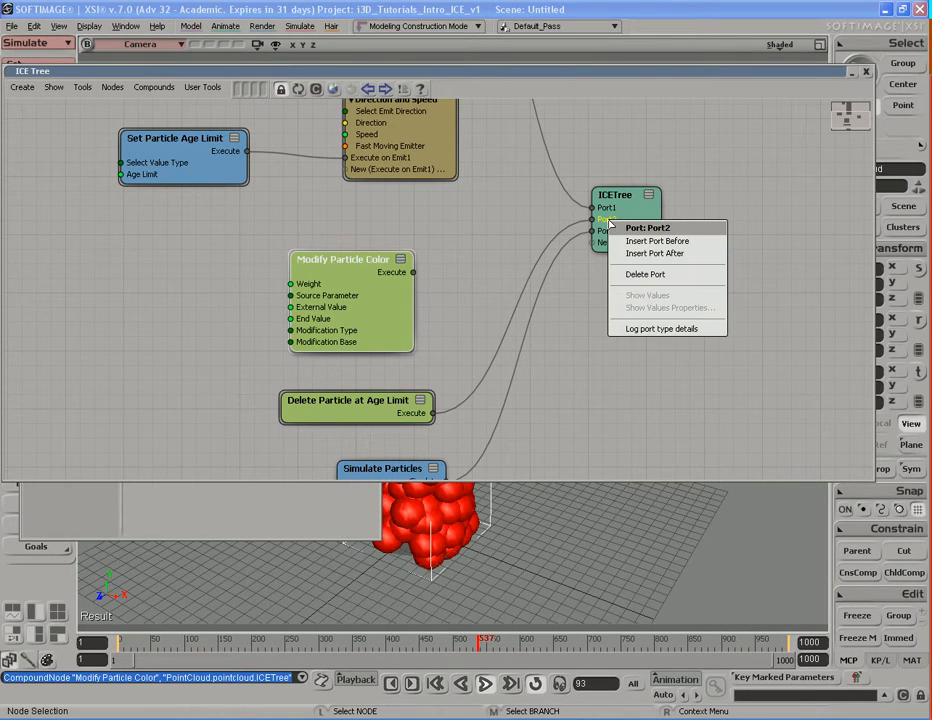
left_click(664, 242)
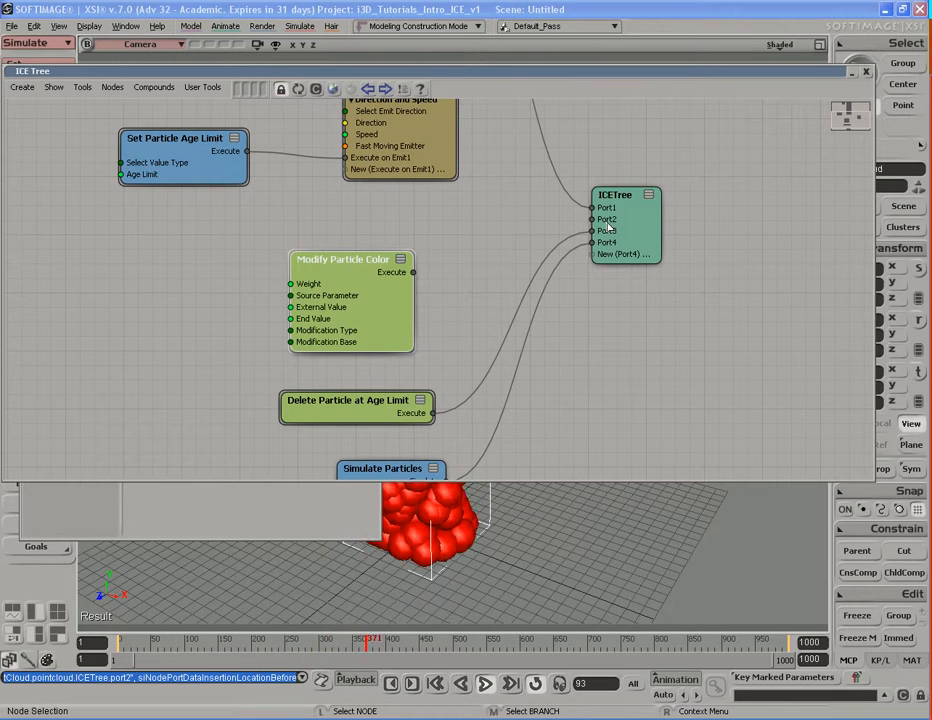
left_click_drag(413, 272, 478, 271)
left_click_drag(570, 222, 593, 219)
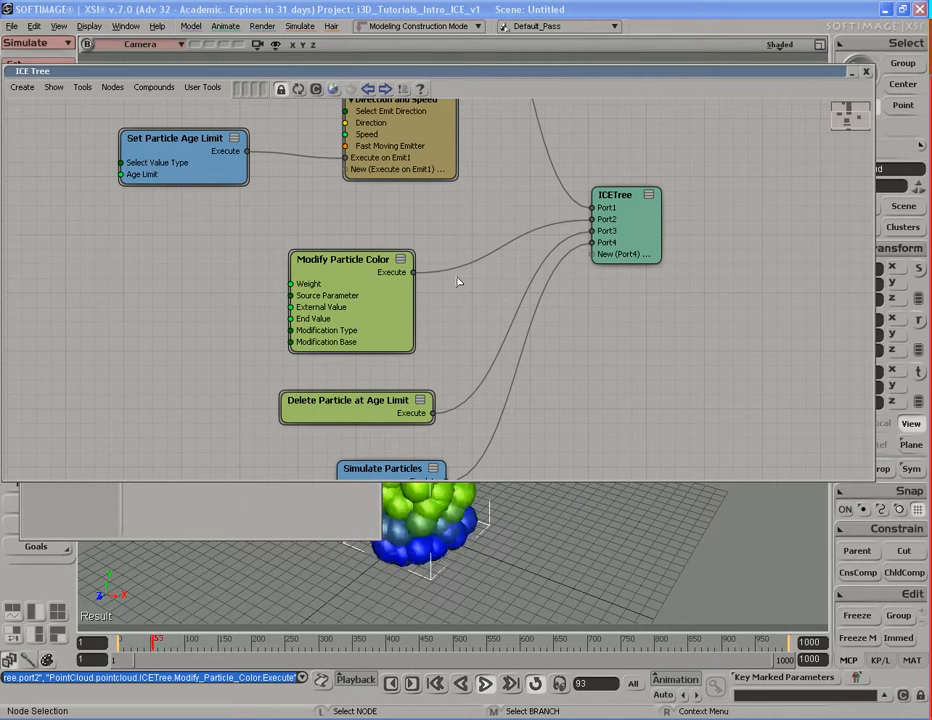
Step: Collapse the ICE Tree window and examine the recoloured particle column in the camera view
double_click(514, 73)
key("s")
right_click_drag(519, 338, 547, 364)
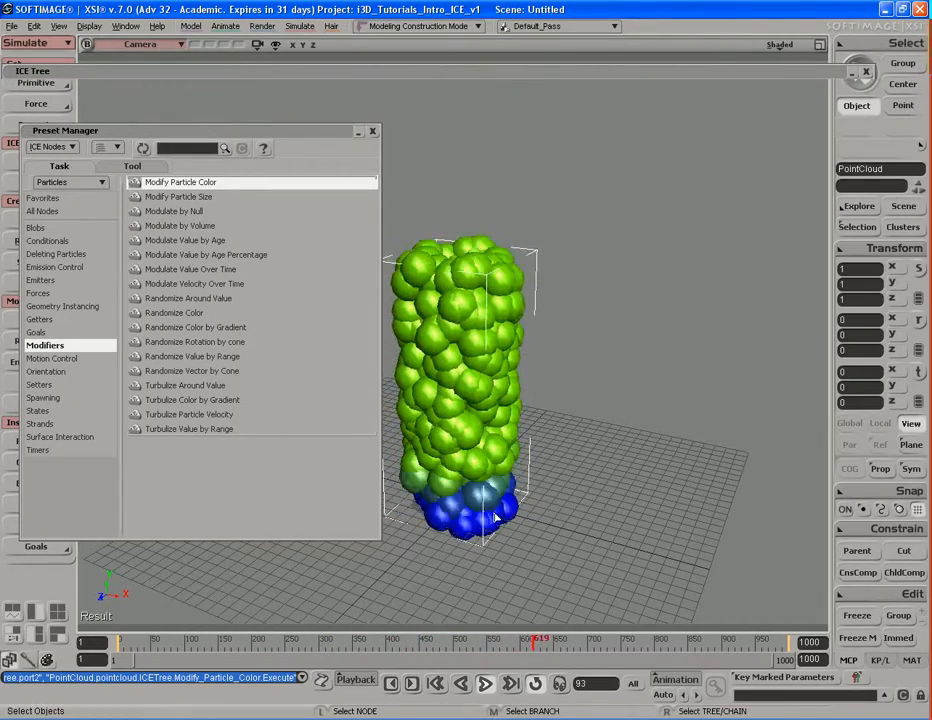
Step: Close the Preset Manager and open the Modify Particle Color node's properties, leaving the ICE Tree window collapsed
key("s")
mouse_move(500, 512)
right_mouse_down()
mouse_move(493, 481)
mouse_move(487, 504)
right_mouse_up()
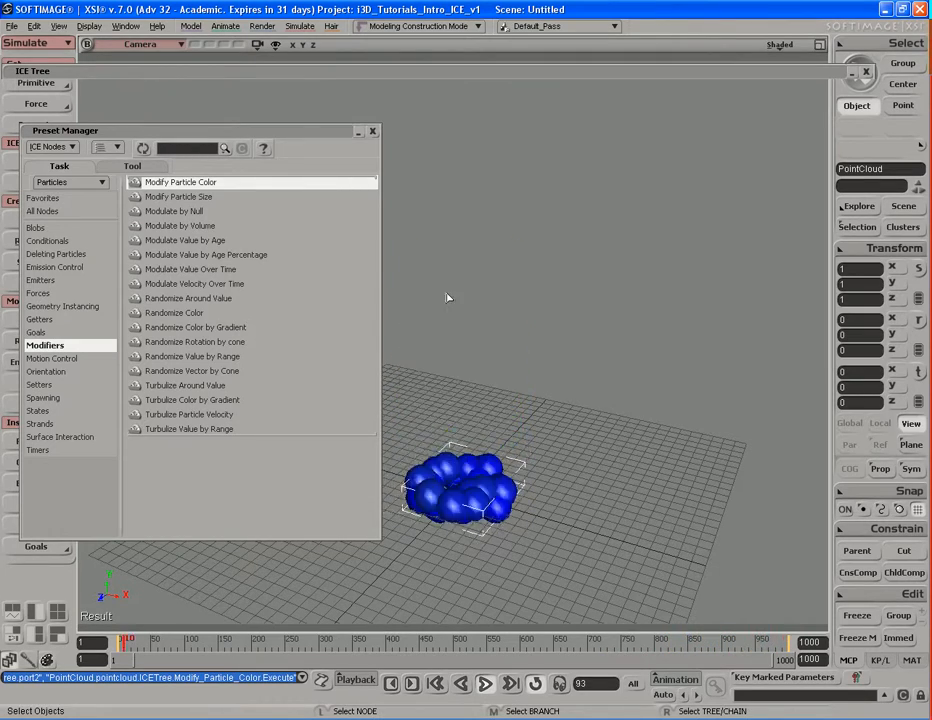
left_click(372, 131)
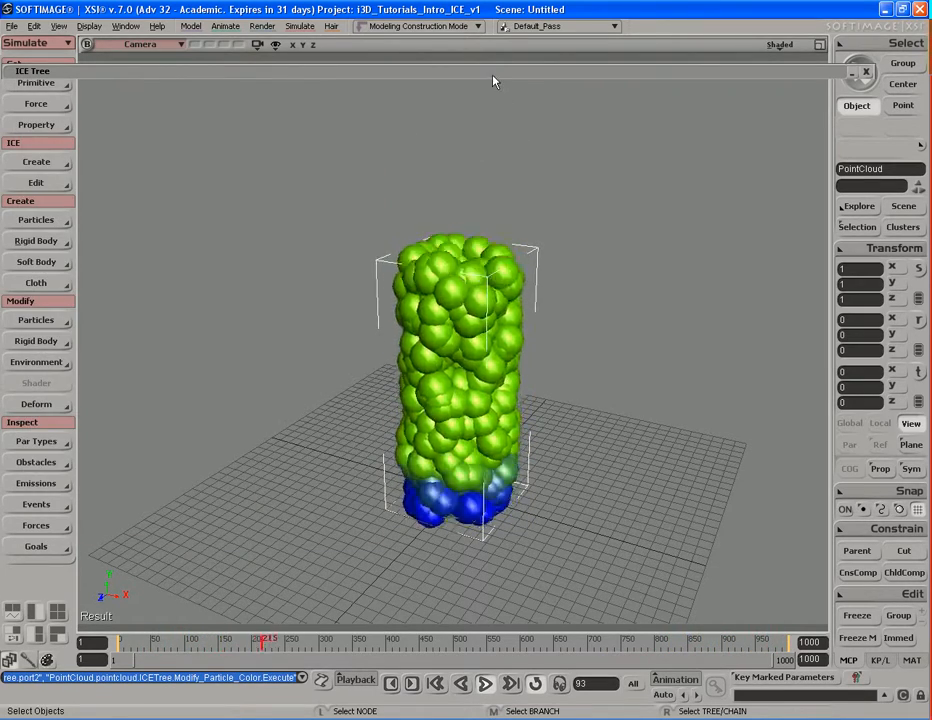
left_click_drag(493, 80, 491, 19)
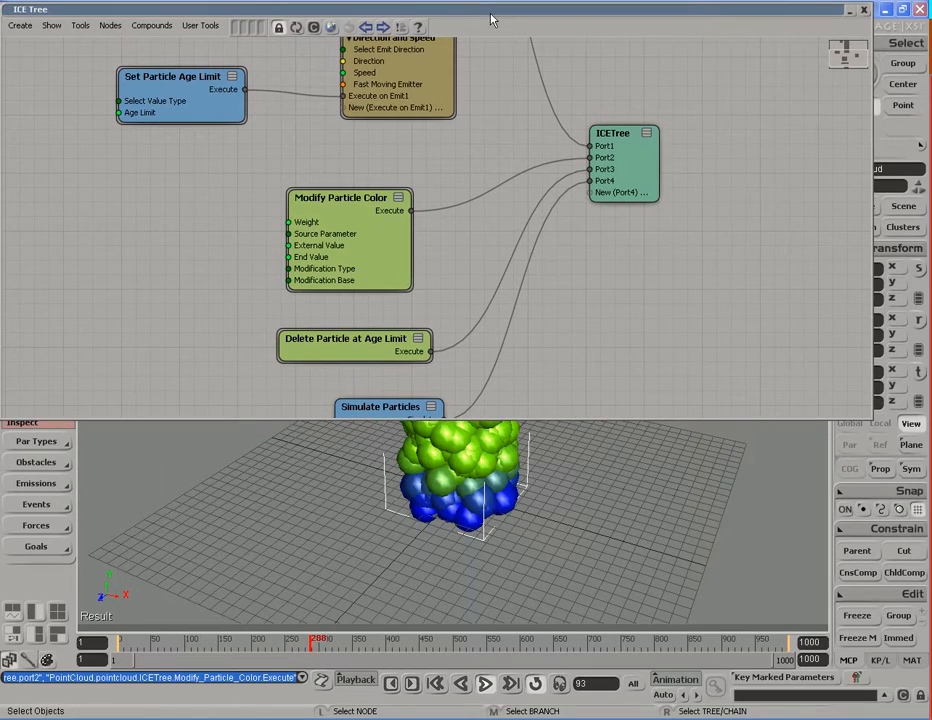
double_click(381, 244)
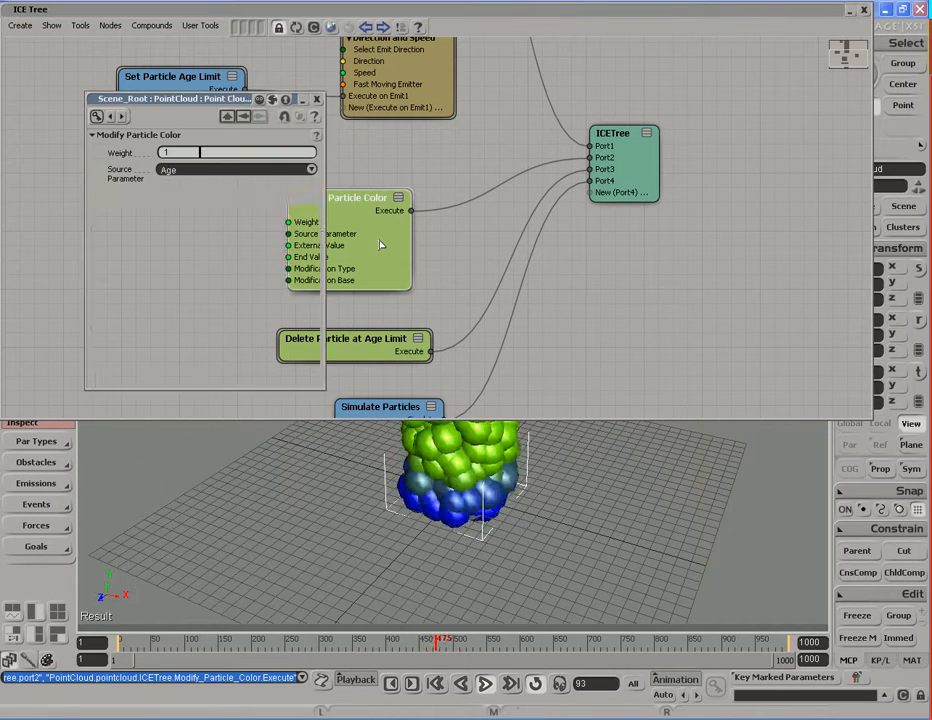
double_click(511, 11)
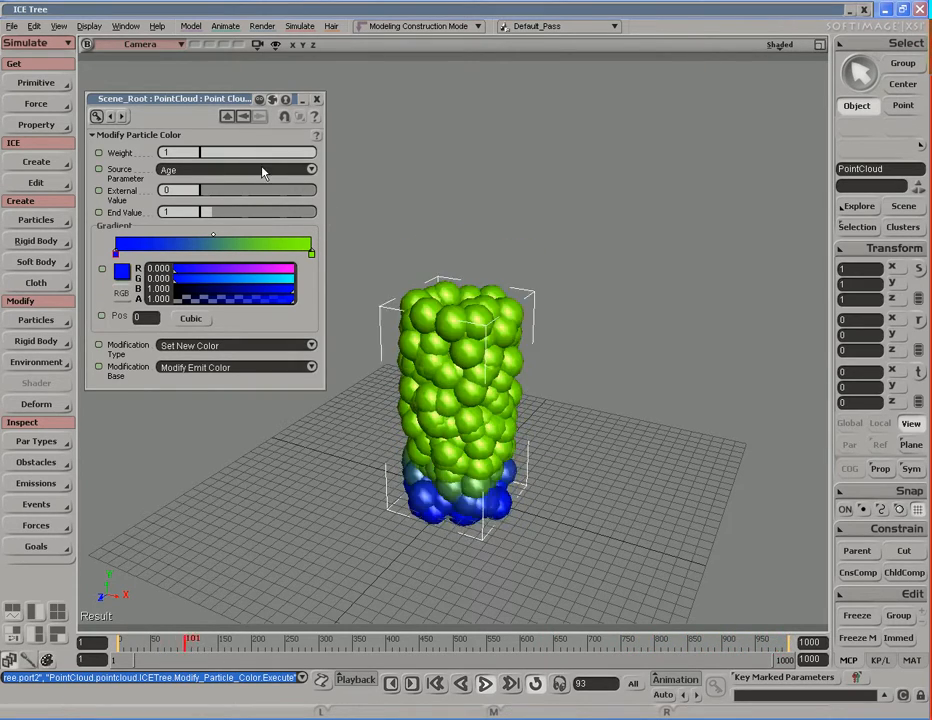
Step: Try the colour modifier's Weight at 0 and 0.516, examining the blended colours at the base of the particle column
left_click_drag(280, 158, 193, 152)
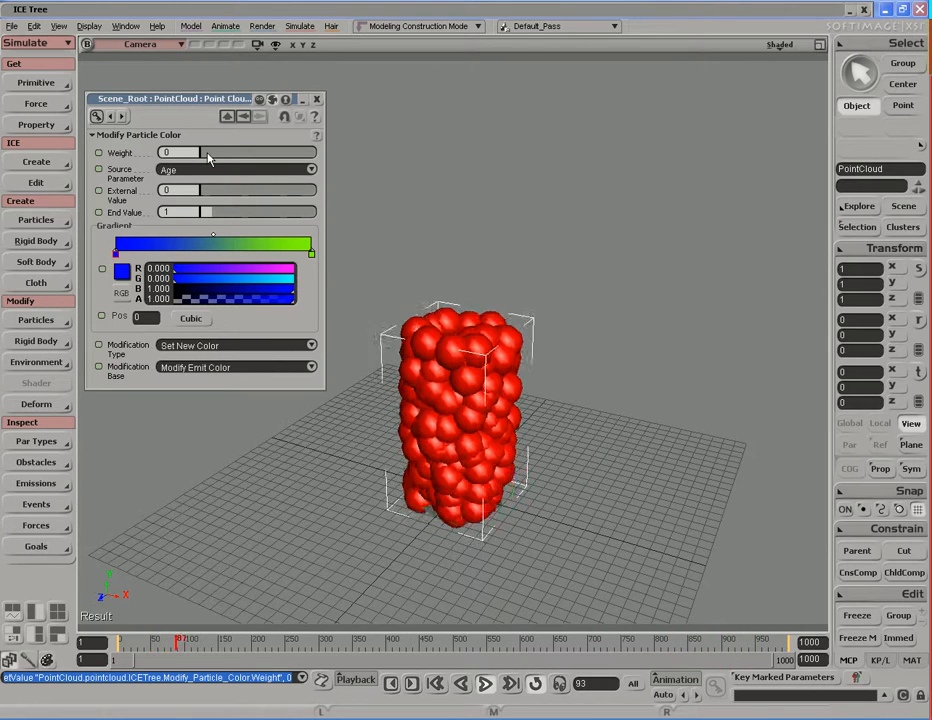
left_click_drag(208, 157, 261, 168)
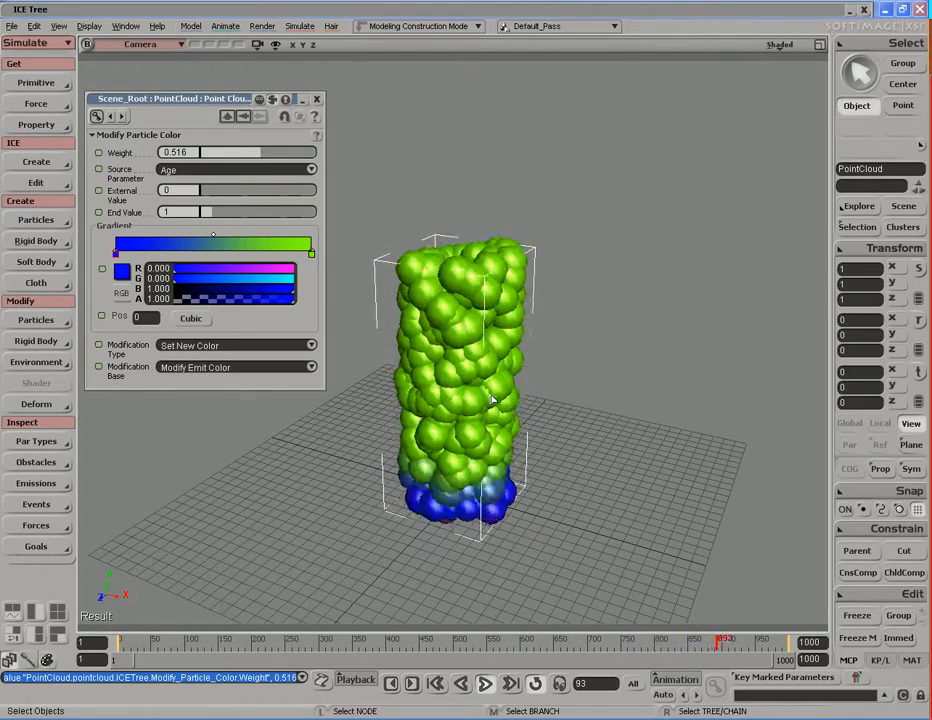
key("s")
right_click_drag(496, 390, 535, 377)
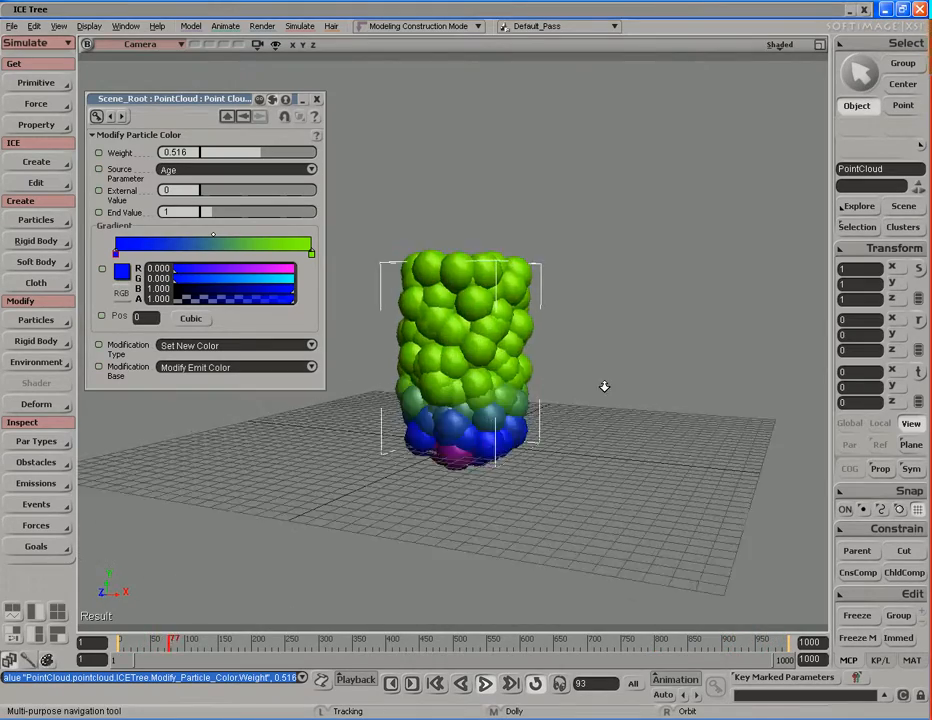
middle_click_drag(628, 385, 471, 438)
left_click_drag(471, 438, 467, 390)
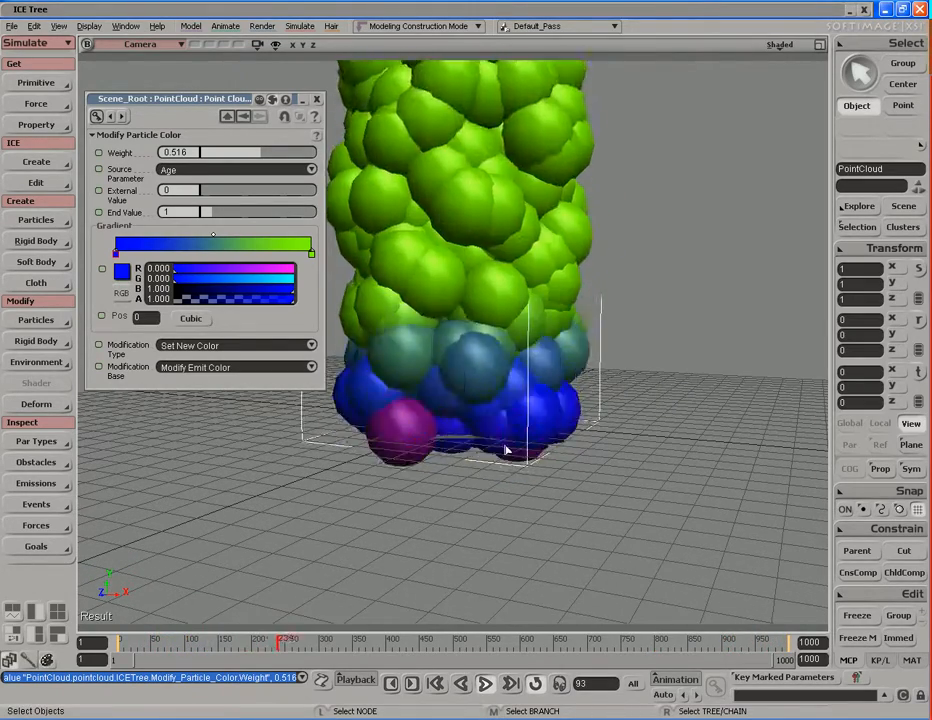
key("s")
right_click_drag(512, 451, 439, 408)
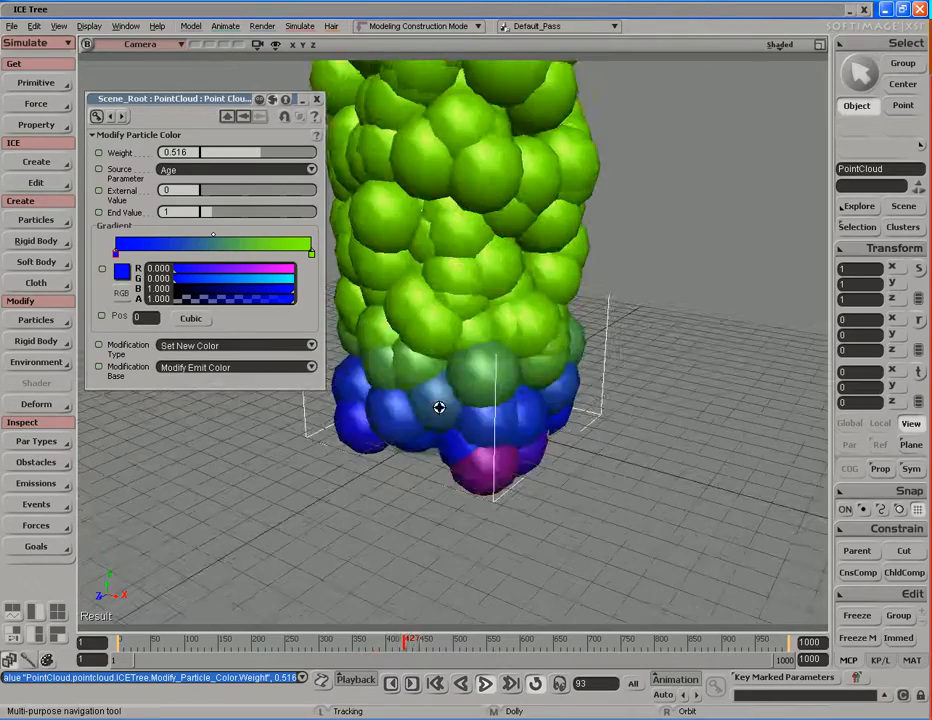
middle_click_drag(439, 408, 455, 443)
key("s")
left_click_drag(491, 318, 501, 377)
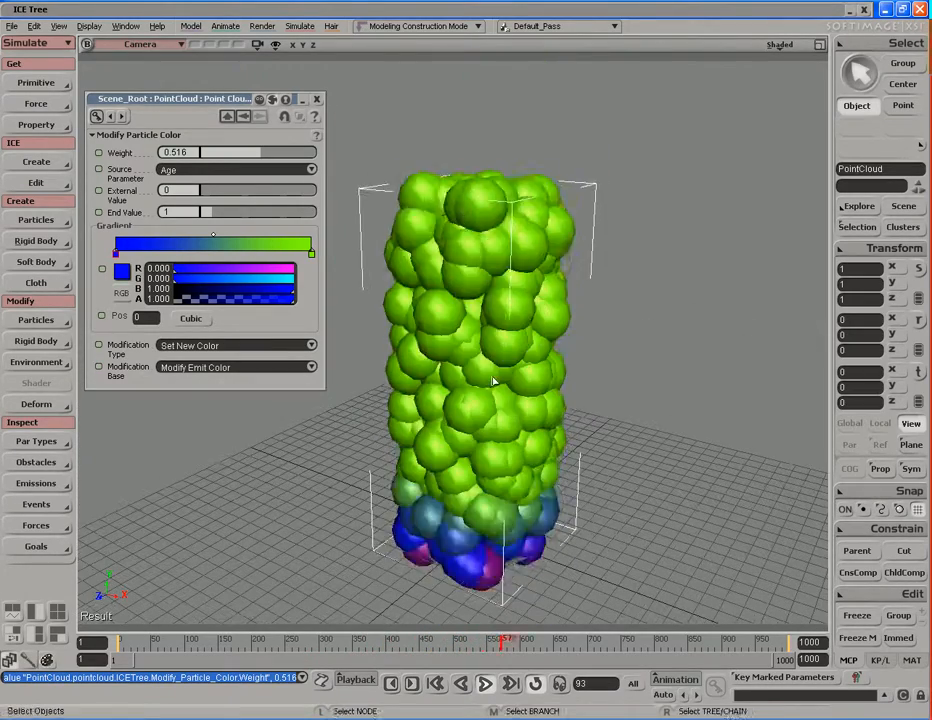
Step: Set the colour modifier's Weight to 1 and its Source Parameter to Age Percentage
left_click_drag(247, 157, 329, 160)
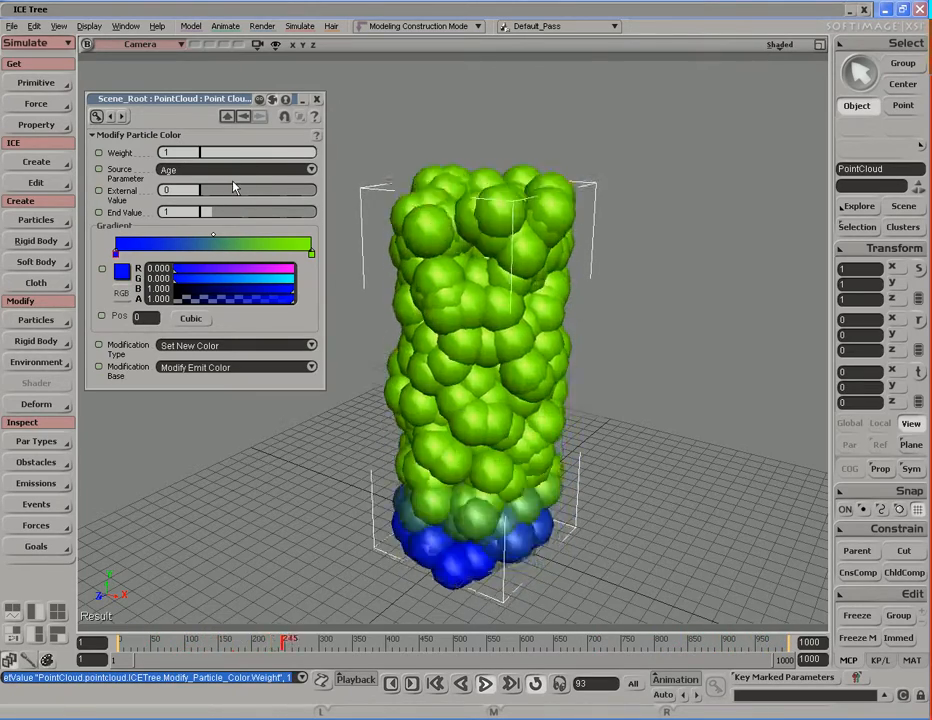
left_click(312, 170)
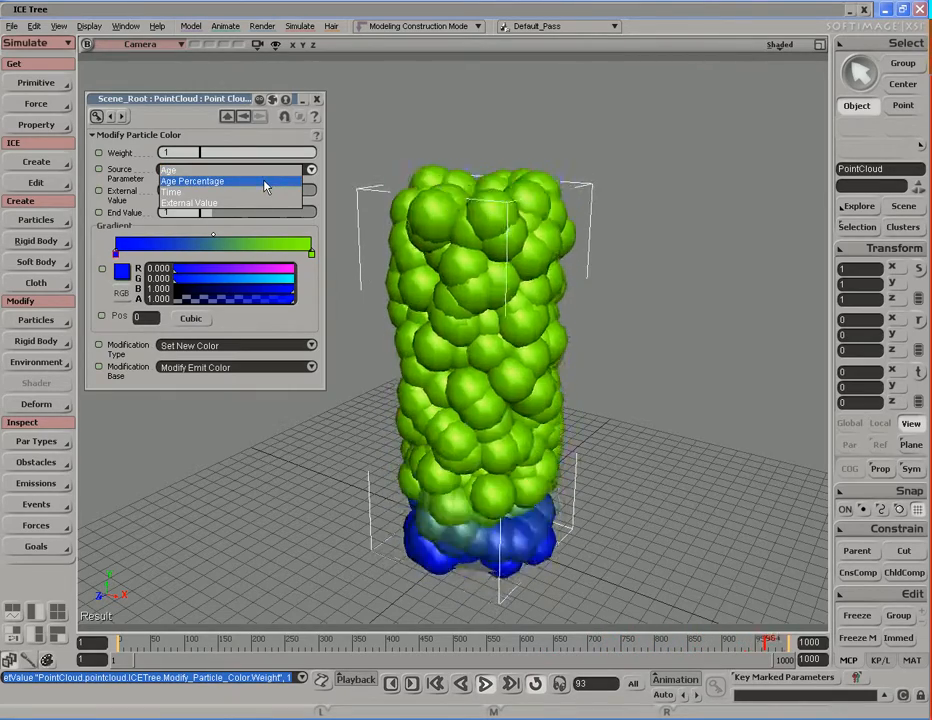
left_click(265, 183)
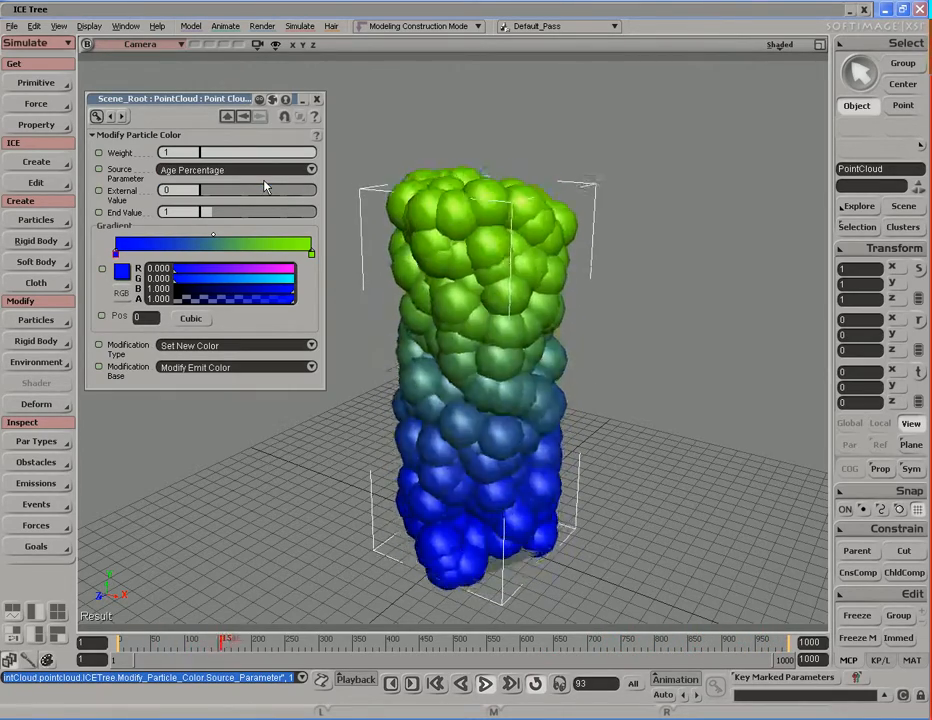
Step: Examine the age-based colour gradient along the particle column from several angles in the camera view
key("s")
right_click_drag(470, 398, 477, 391)
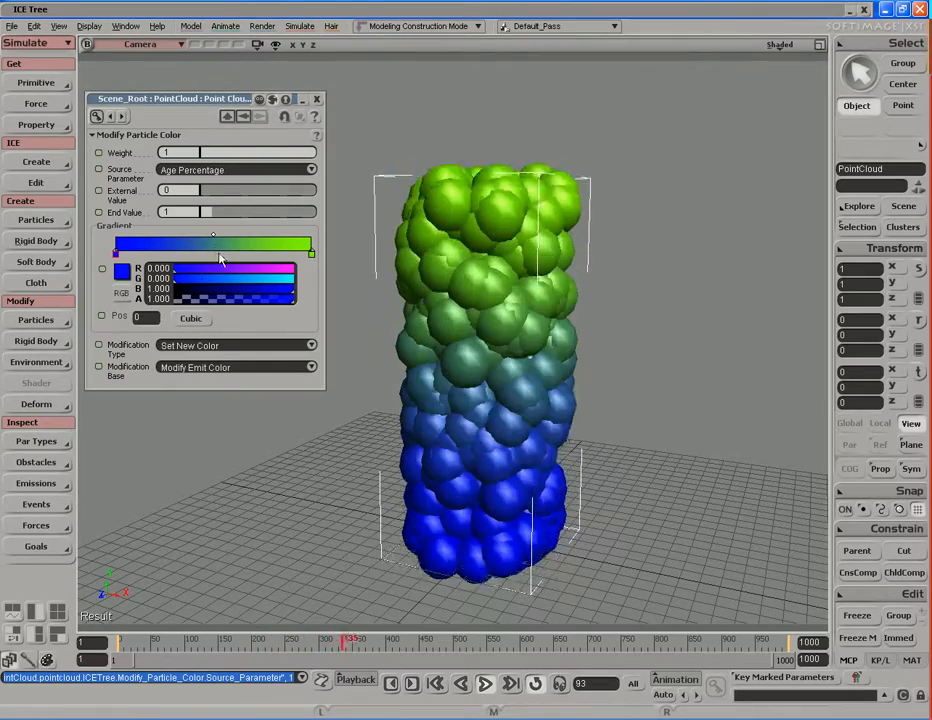
key("s")
middle_click_drag(560, 389, 539, 393)
right_click_drag(478, 378, 490, 340)
middle_click_drag(539, 347, 471, 368)
left_click_drag(471, 368, 473, 351)
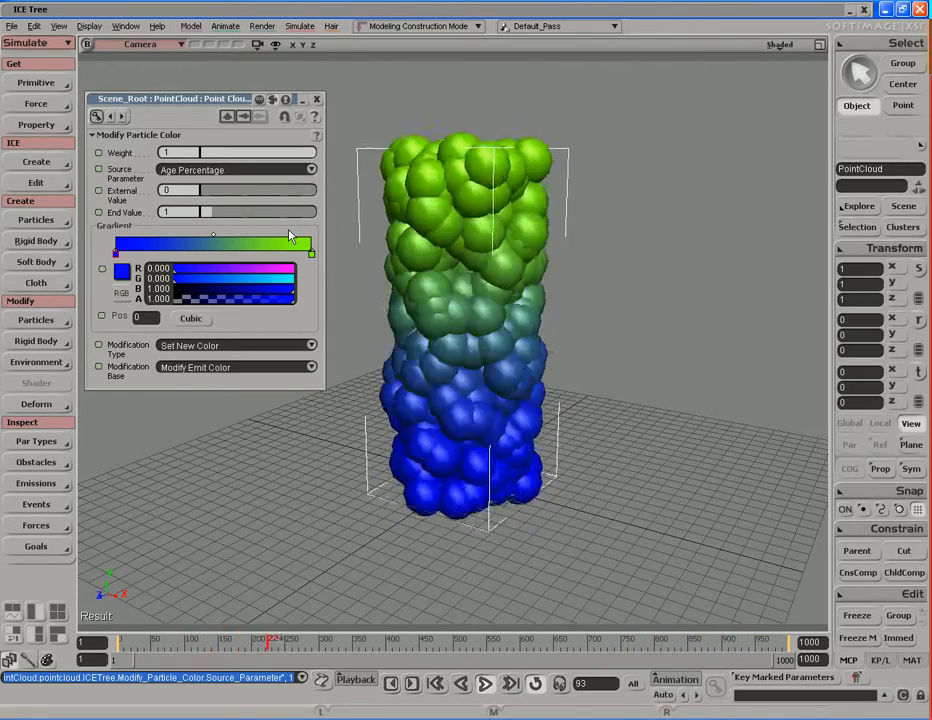
Step: Add a marker at position 0.22 on the particle colour gradient and colour it red (about 0.871, 0.031, 0.031)
left_click(160, 248)
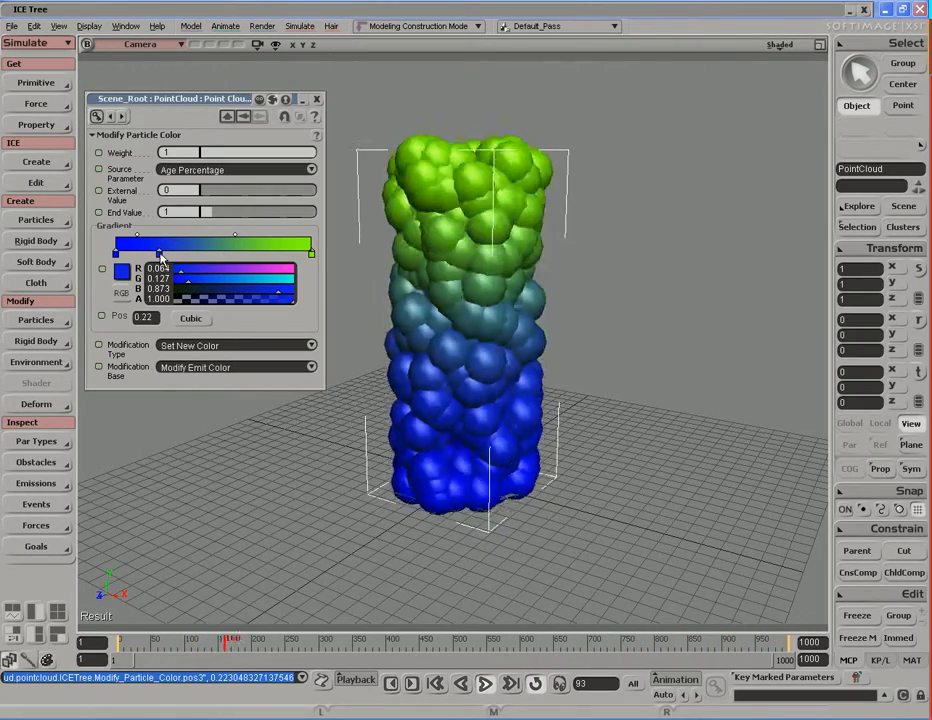
left_click(121, 273)
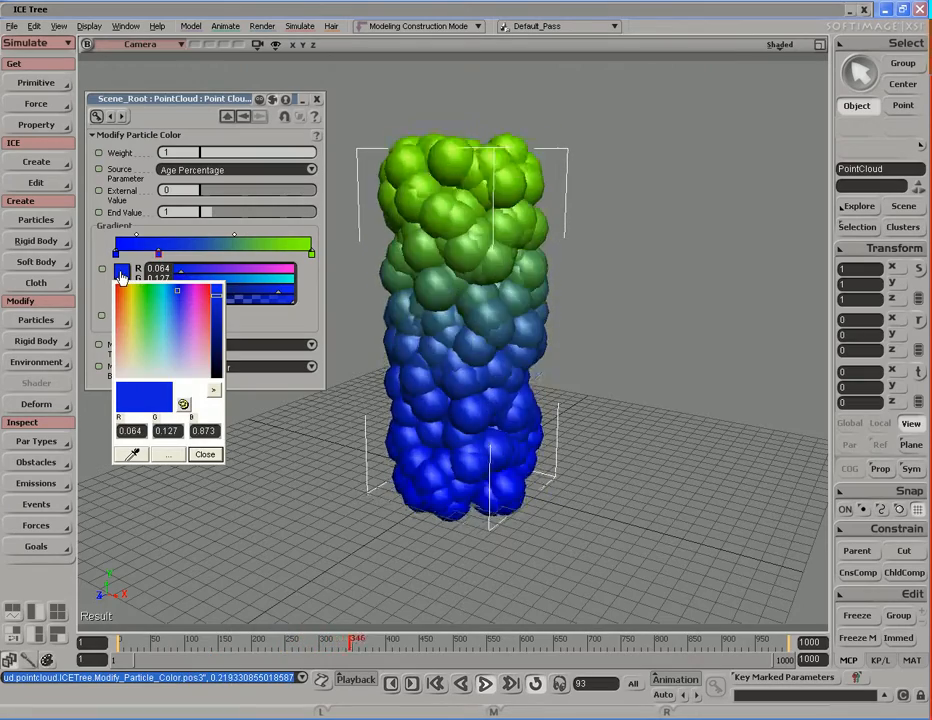
left_click_drag(180, 297, 115, 289)
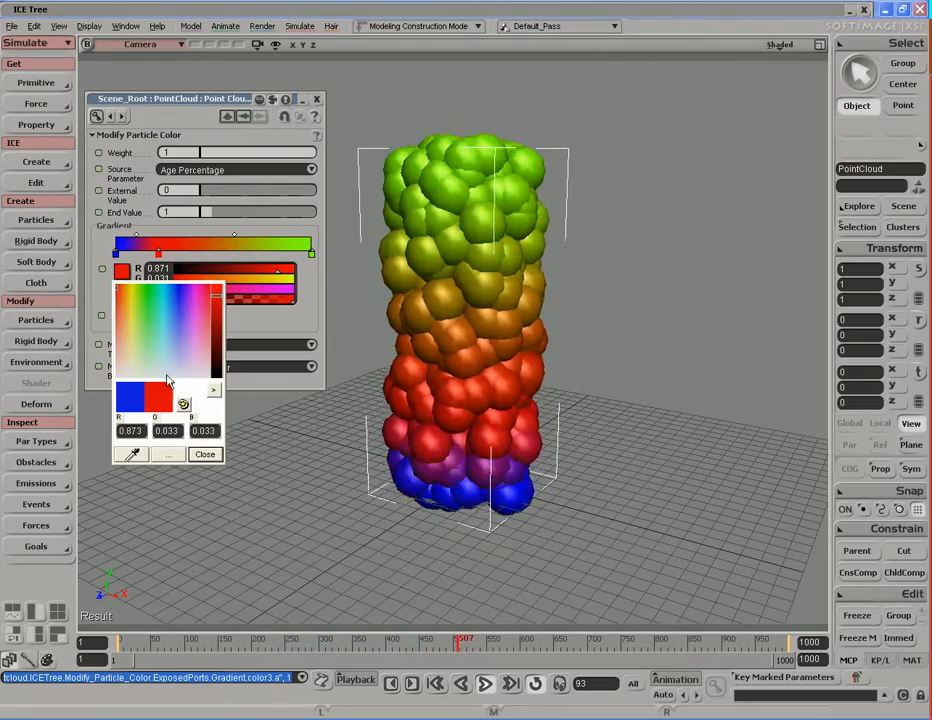
left_click(205, 455)
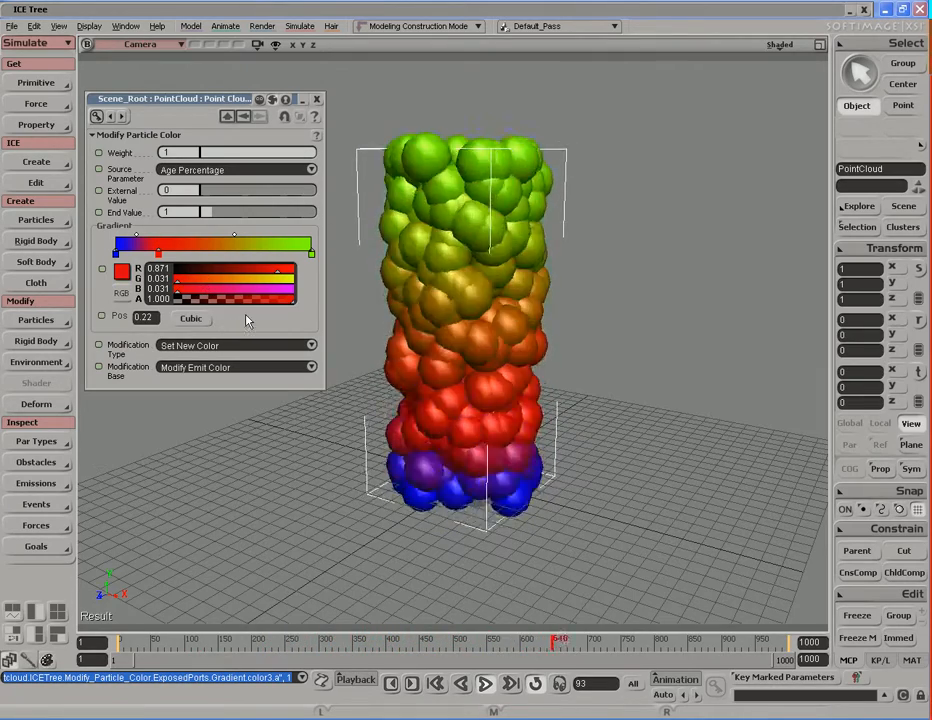
Step: Try Time and then External Value as the Source Parameter of the colour modifier
left_click(311, 170)
left_click(290, 182)
left_click(311, 172)
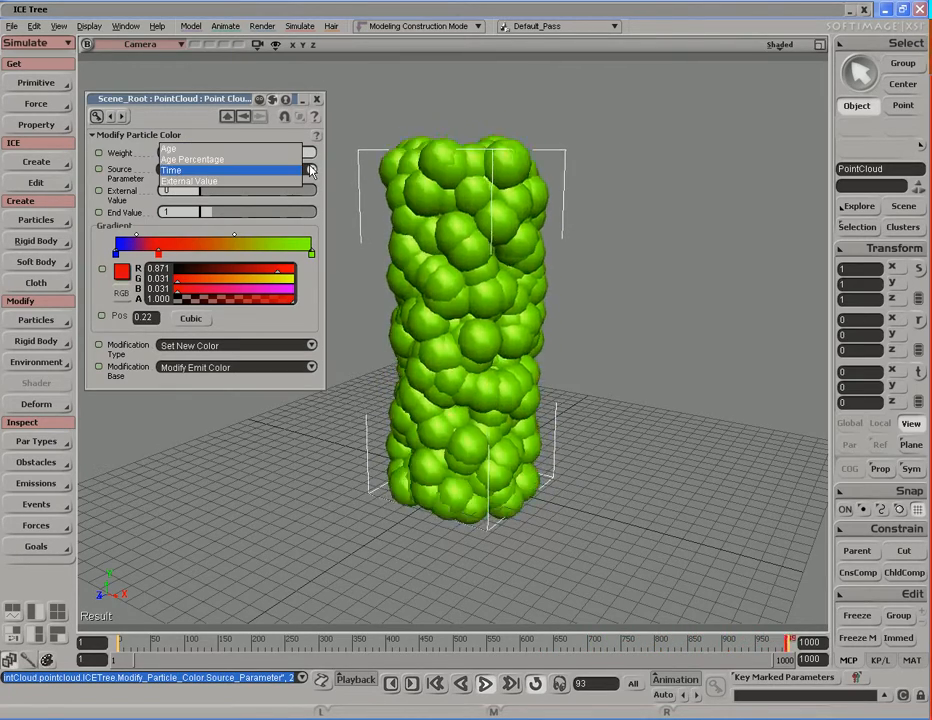
left_click(287, 182)
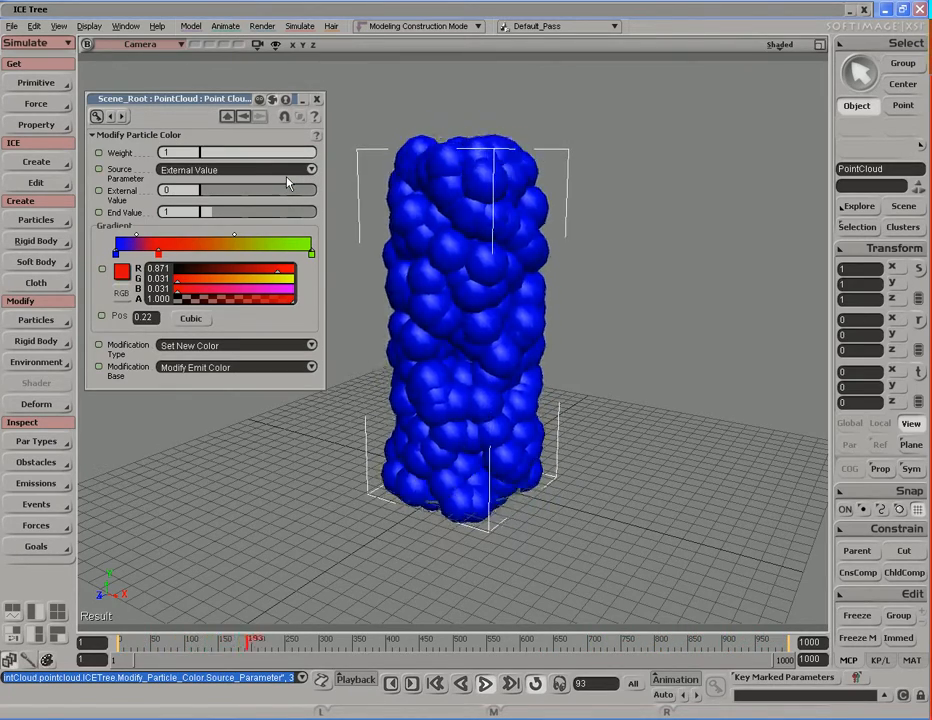
Step: Test External Value at 0.755, 1, 0 and 0.25, then return the Source Parameter to Age Percentage
mouse_move(212, 192)
left_mouse_down()
mouse_move(204, 193)
mouse_move(256, 193)
mouse_move(203, 198)
mouse_move(268, 197)
mouse_move(211, 197)
left_mouse_up()
left_click(197, 190)
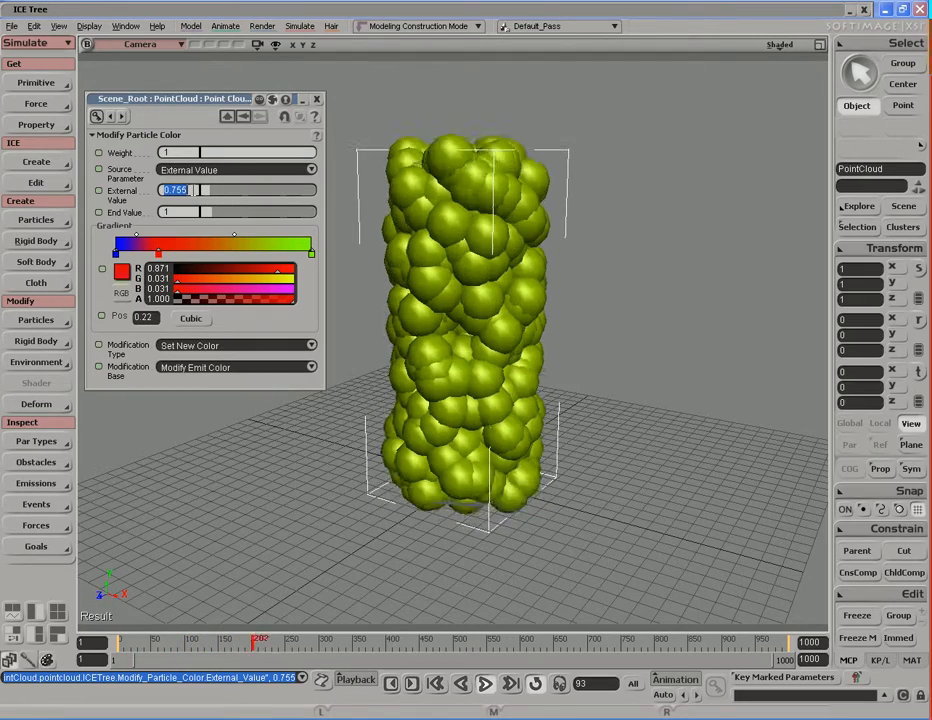
type("1")
key("Return")
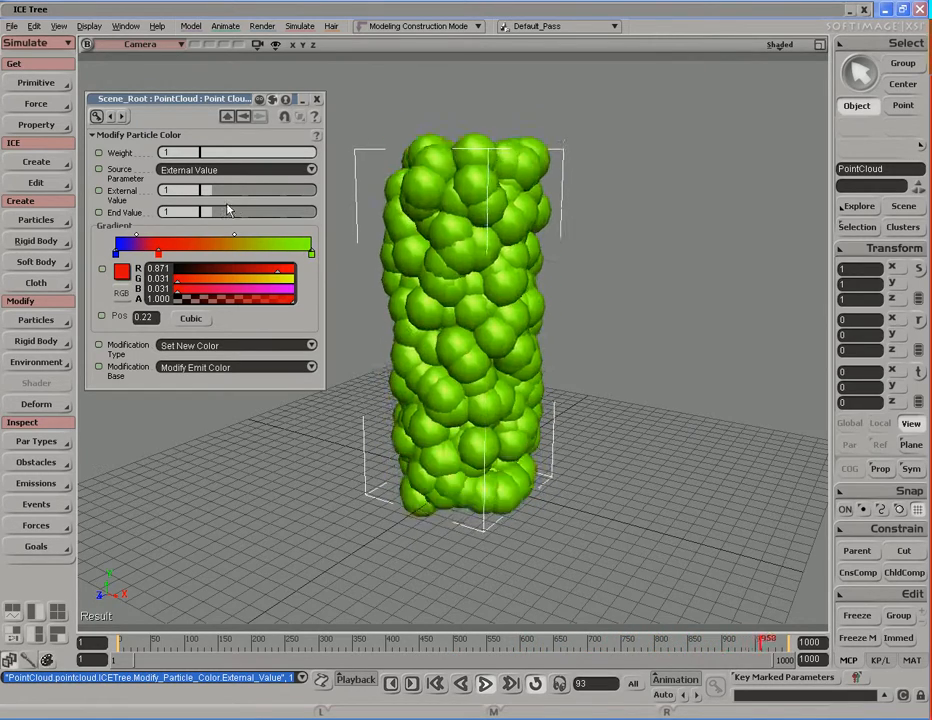
left_click_drag(213, 195, 158, 191)
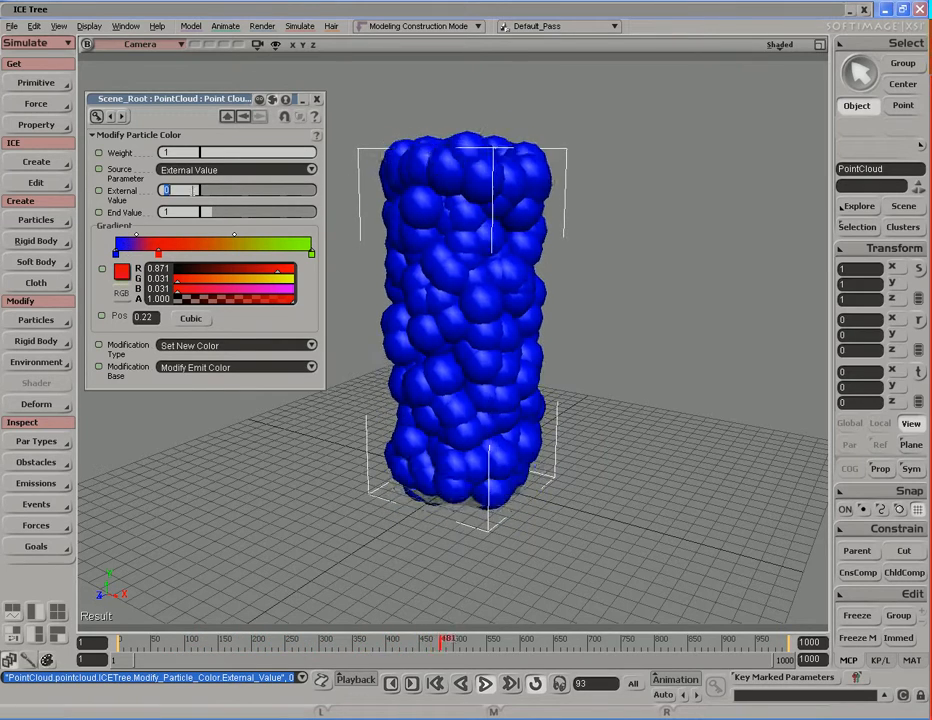
type("0.25")
key("Return")
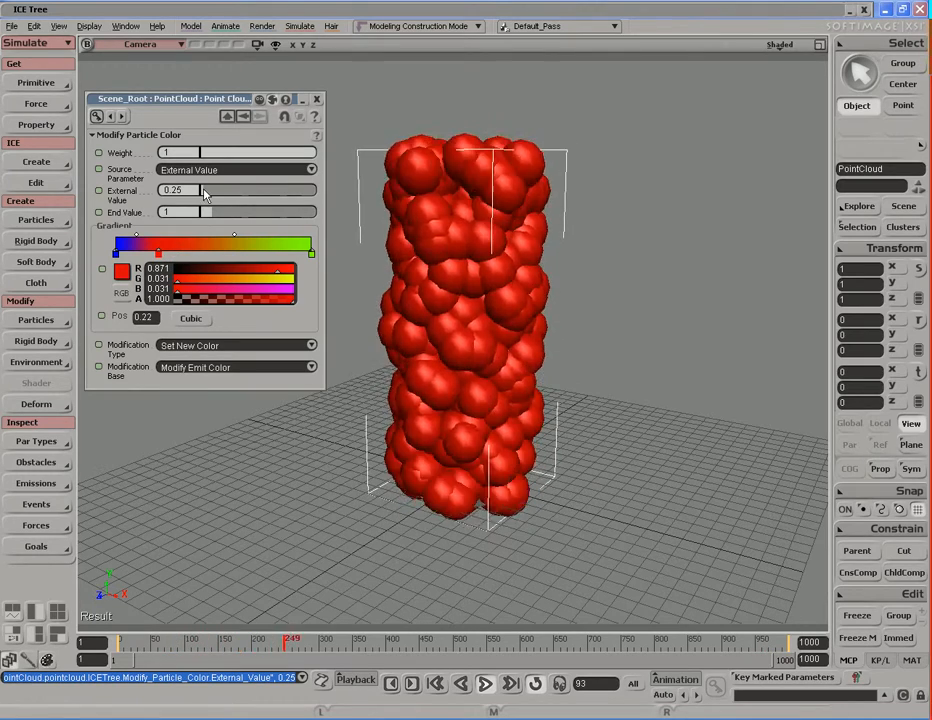
left_click(225, 170)
left_click(225, 157)
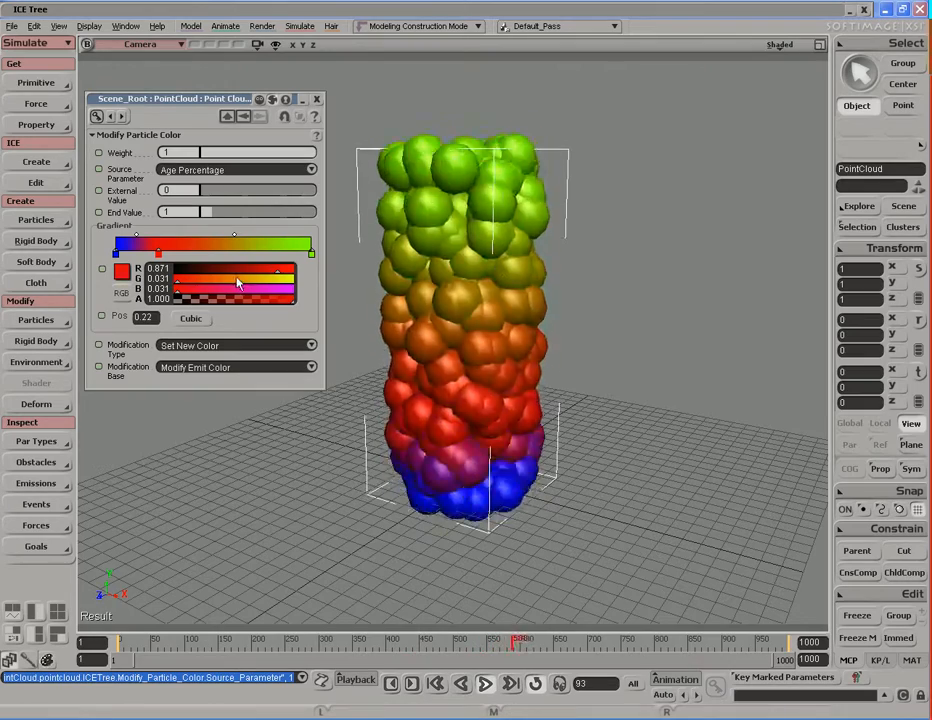
Step: Add a gradient marker at position 0.75 and colour it light blue (about 0.491, 0.708, 0.846)
left_click(263, 253)
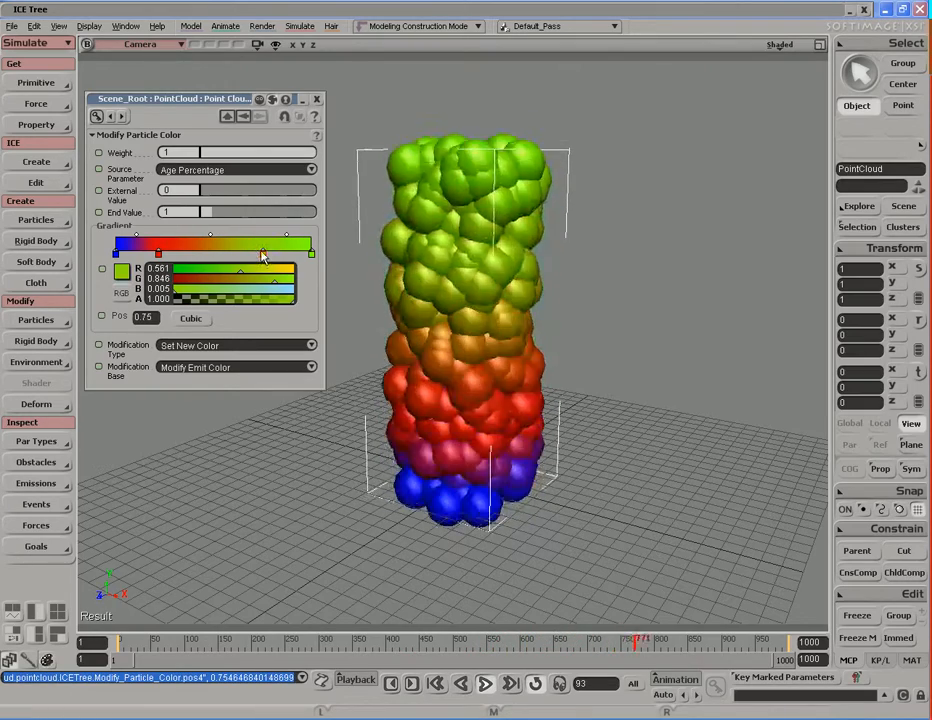
left_click(121, 271)
left_click_drag(167, 322, 169, 338)
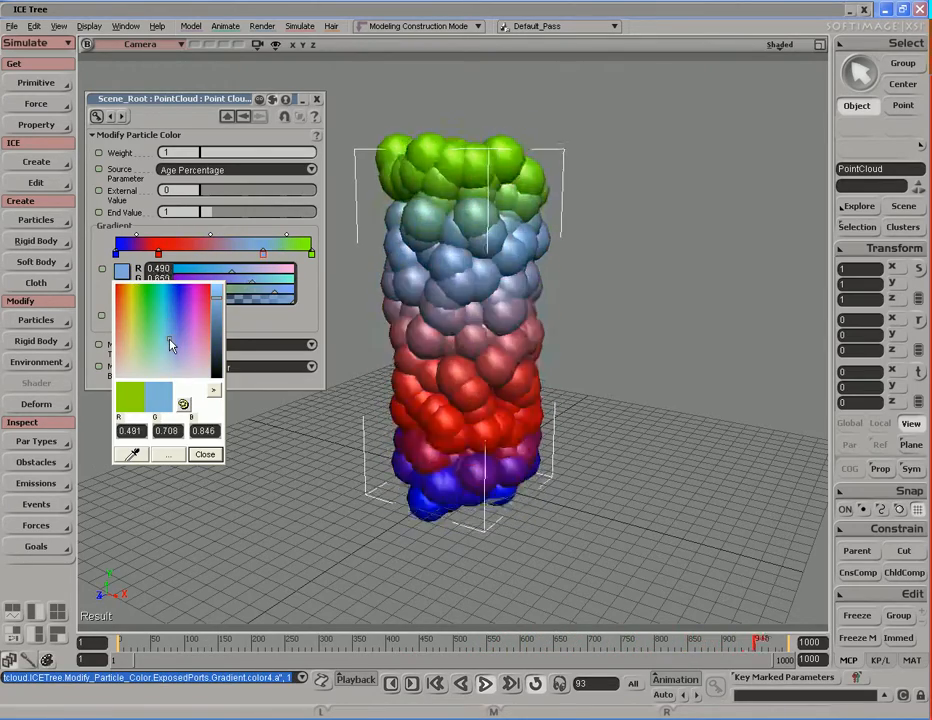
Step: Close the Modify Particle Color properties and stop the simulation playback at frame 816
middle_click(499, 364)
key("s")
middle_click_drag(499, 364, 412, 354)
right_click_drag(412, 354, 469, 325)
left_click_drag(468, 363, 466, 335)
left_click(317, 100)
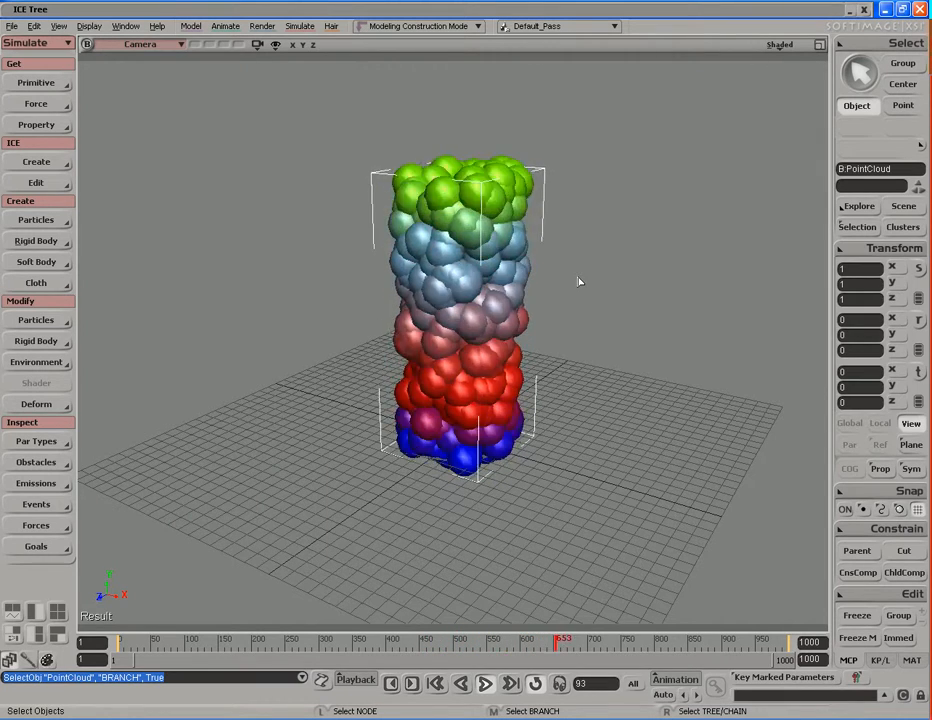
key("Escape")
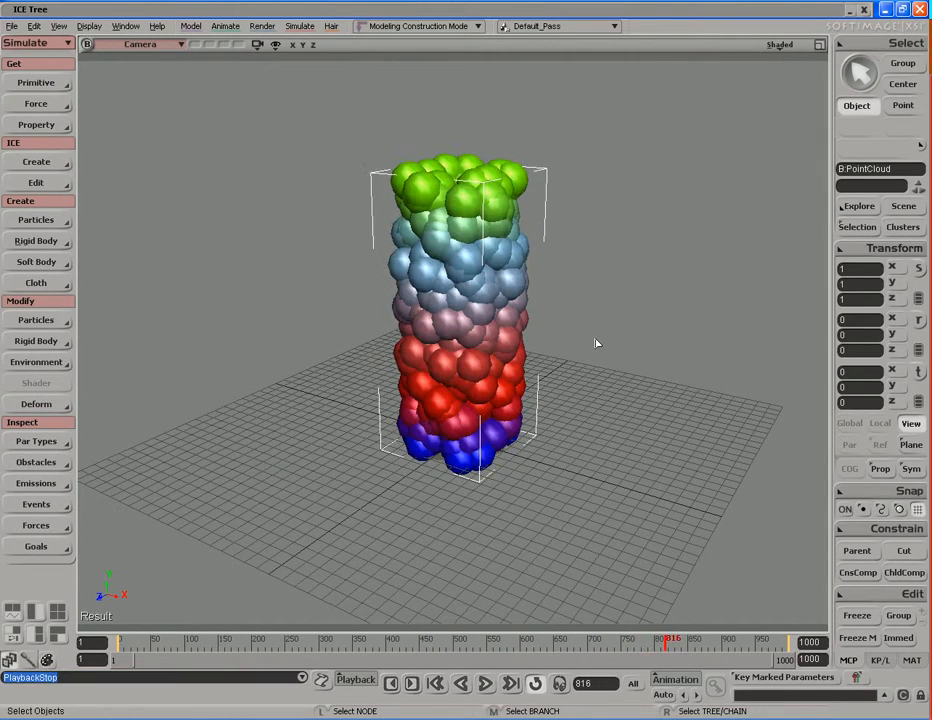
Step: Preview the upper part of the particle column in a render region, then turn the region off
key("q")
mouse_move(326, 135)
left_mouse_down()
mouse_move(381, 214)
mouse_move(562, 340)
left_mouse_up()
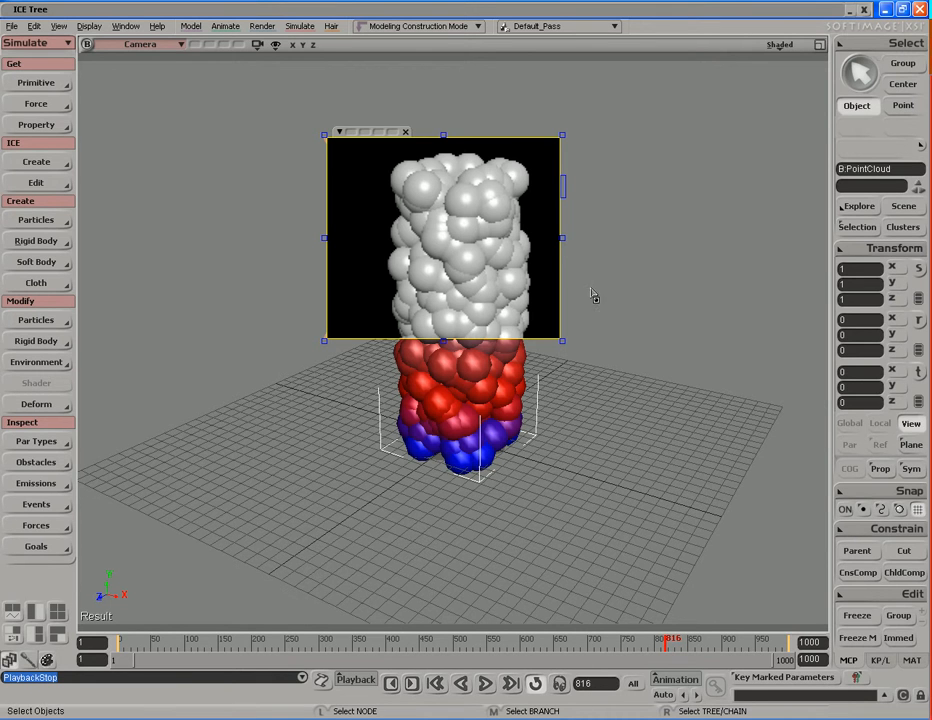
key("q")
key("s")
right_click_drag(585, 304, 602, 357)
Step: Expand the collapsed ICE Tree window to show the Modify Particle Color node again
left_click(546, 15)
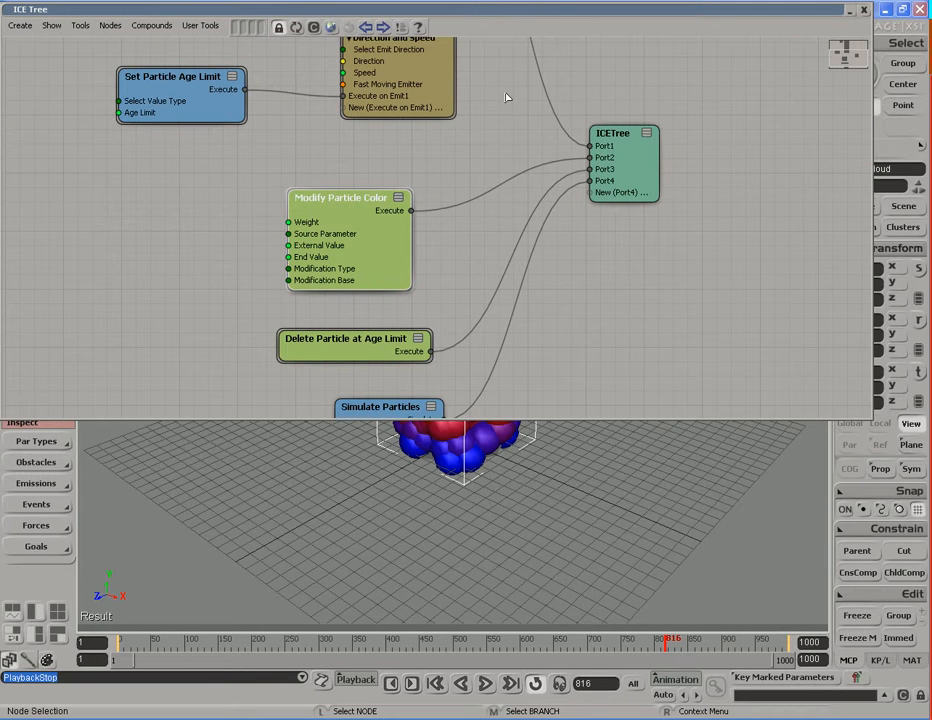
double_click(511, 11)
key("s")
mouse_move(524, 337)
right_mouse_down()
mouse_move(499, 327)
mouse_move(526, 327)
right_mouse_up()
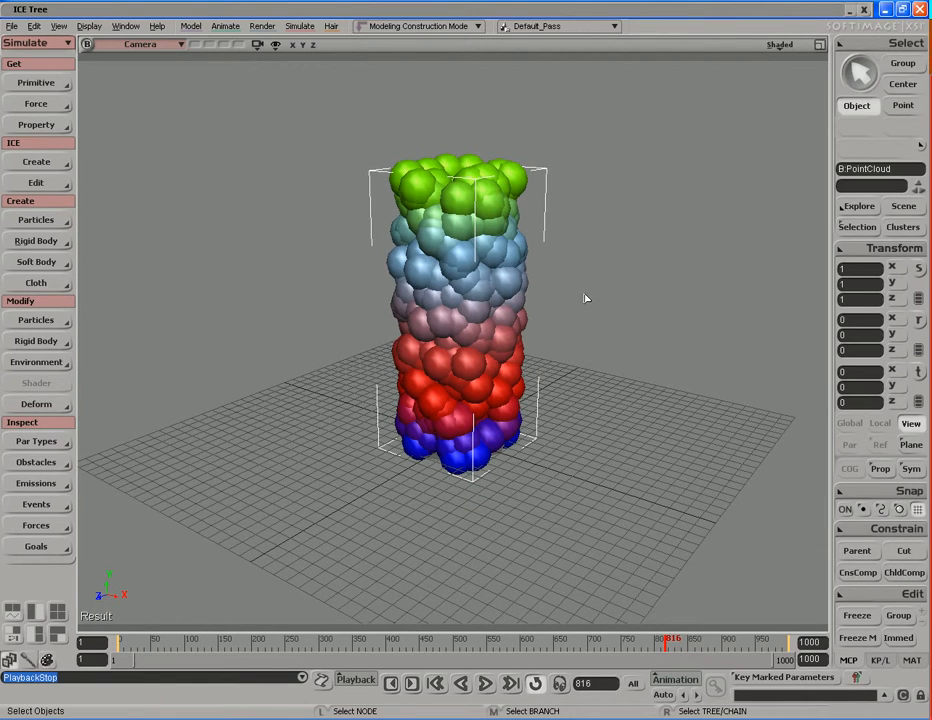
double_click(510, 12)
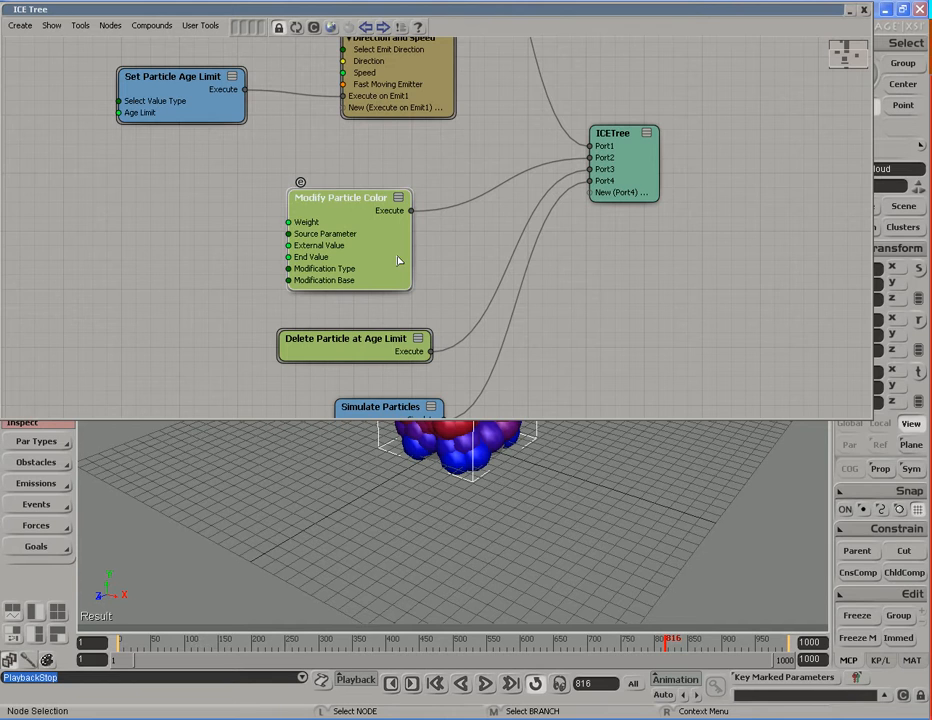
Step: Disconnect the Modify Particle Color node from Port2 of the ICETree node and delete it
left_click_drag(378, 241, 385, 253)
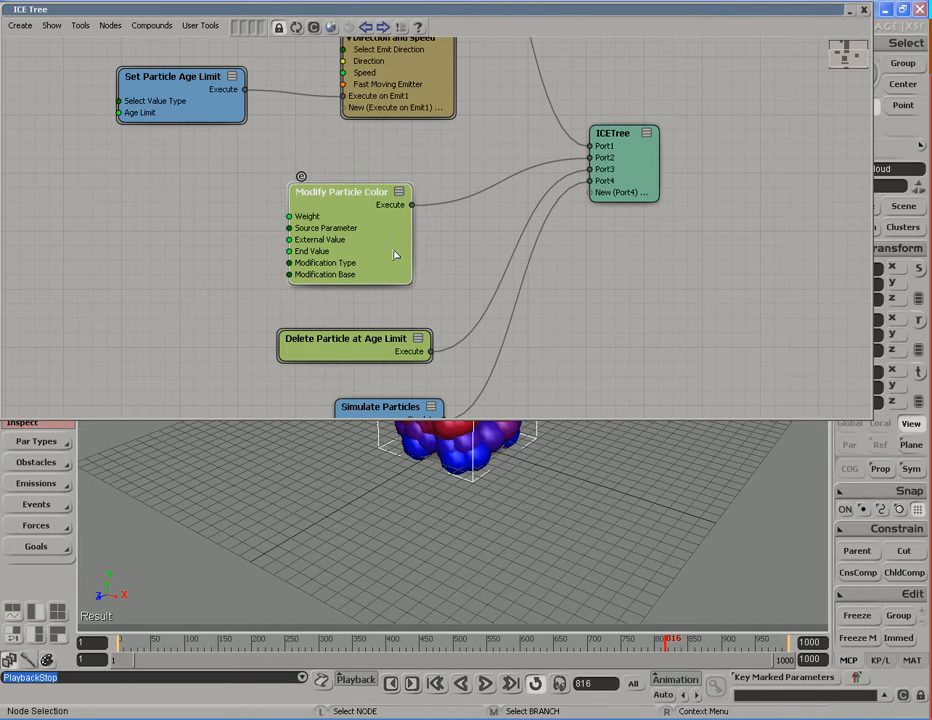
left_click_drag(577, 163, 441, 225)
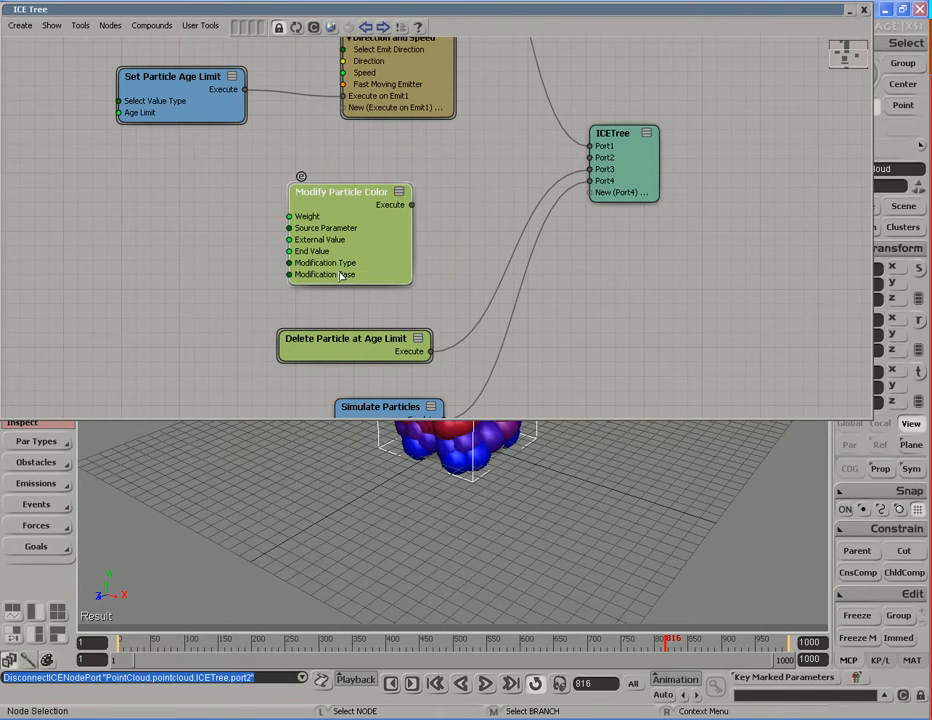
key("Delete")
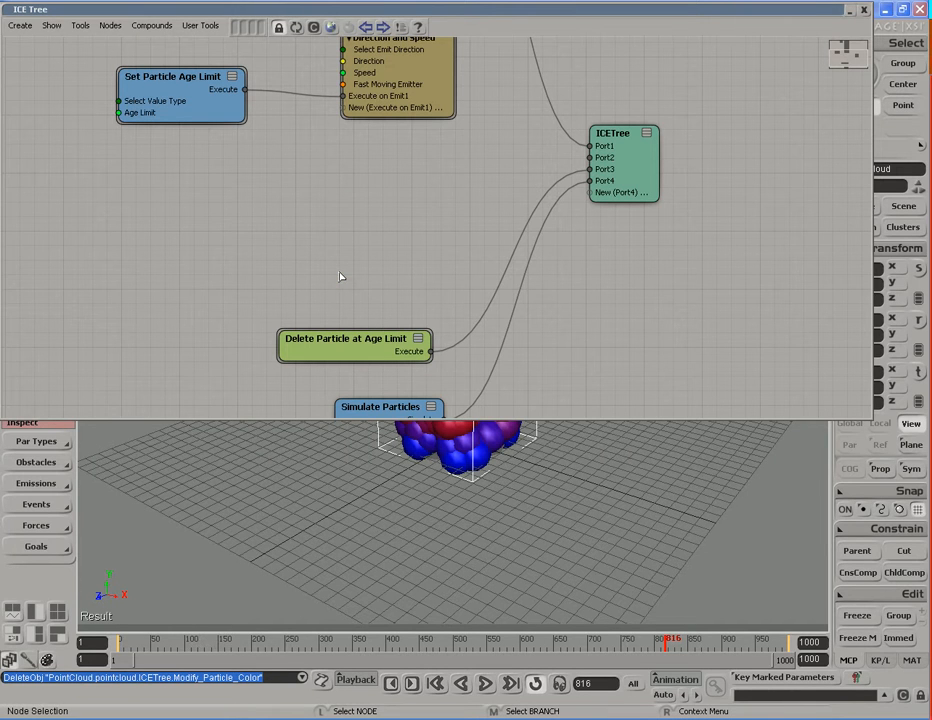
Step: Add a Randomize Color modifier node to the ICE tree above Delete Particle at Age Limit
left_click(241, 26)
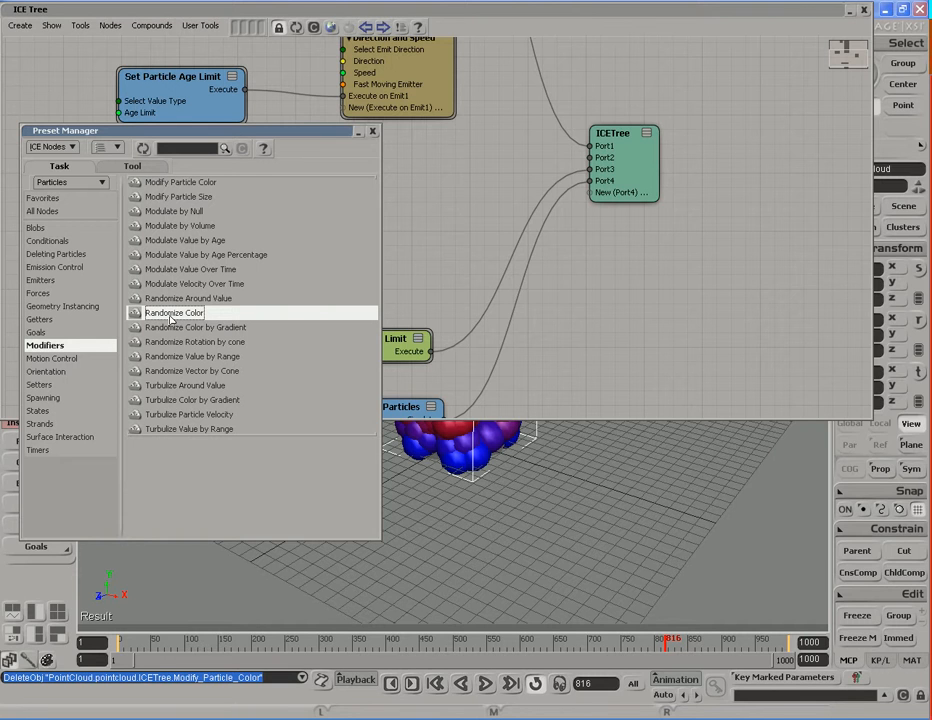
left_click_drag(171, 313, 437, 220)
left_click(372, 131)
left_click_drag(514, 281, 347, 260)
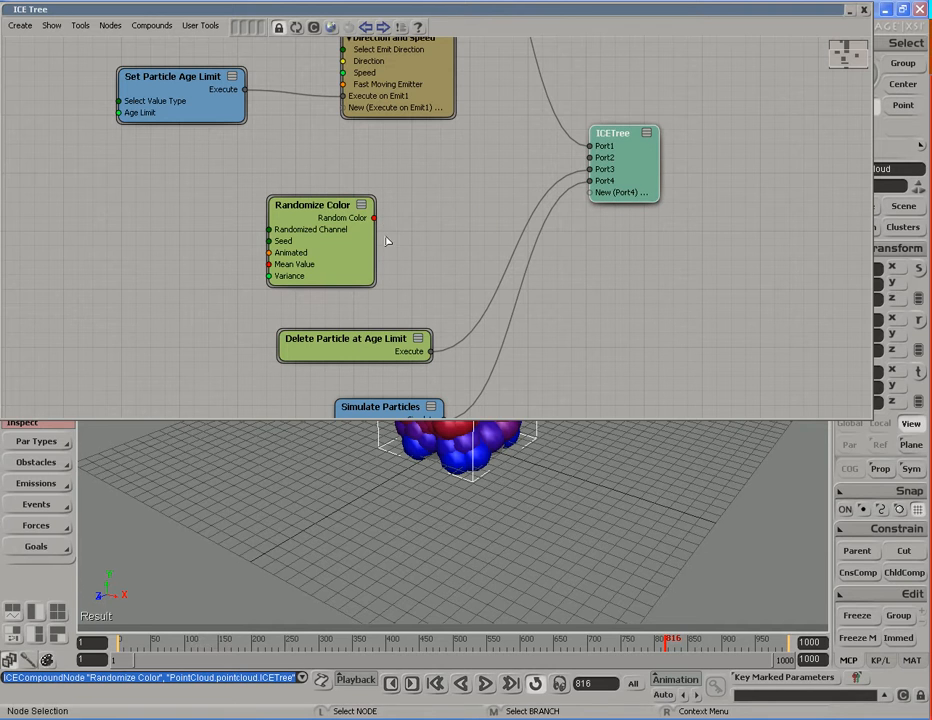
Step: Place the Randomize Color node beside Emit from Surface and connect its Random Color output to the emitter's Color input
left_click_drag(374, 217, 625, 154)
left_click_drag(350, 280, 180, 280)
middle_click_drag(268, 192, 269, 322)
left_click_drag(158, 389, 206, 133)
middle_click_drag(271, 124, 271, 222)
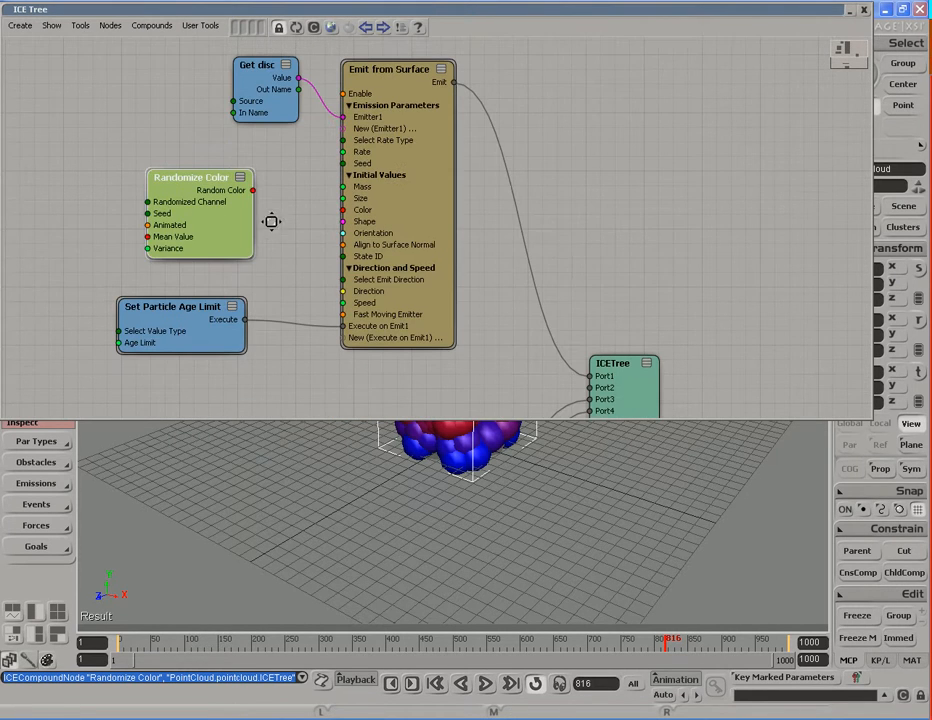
left_click_drag(253, 190, 359, 215)
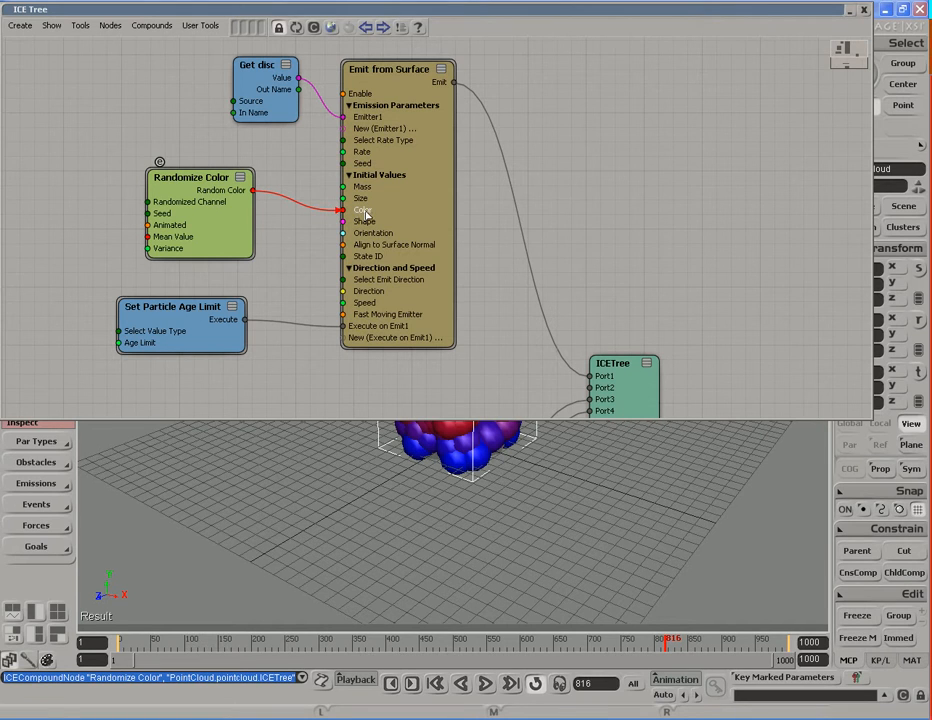
Step: Open the Randomize Color properties and play the simulation from the first frame with the viewport uncovered
double_click(230, 229)
double_click(555, 9)
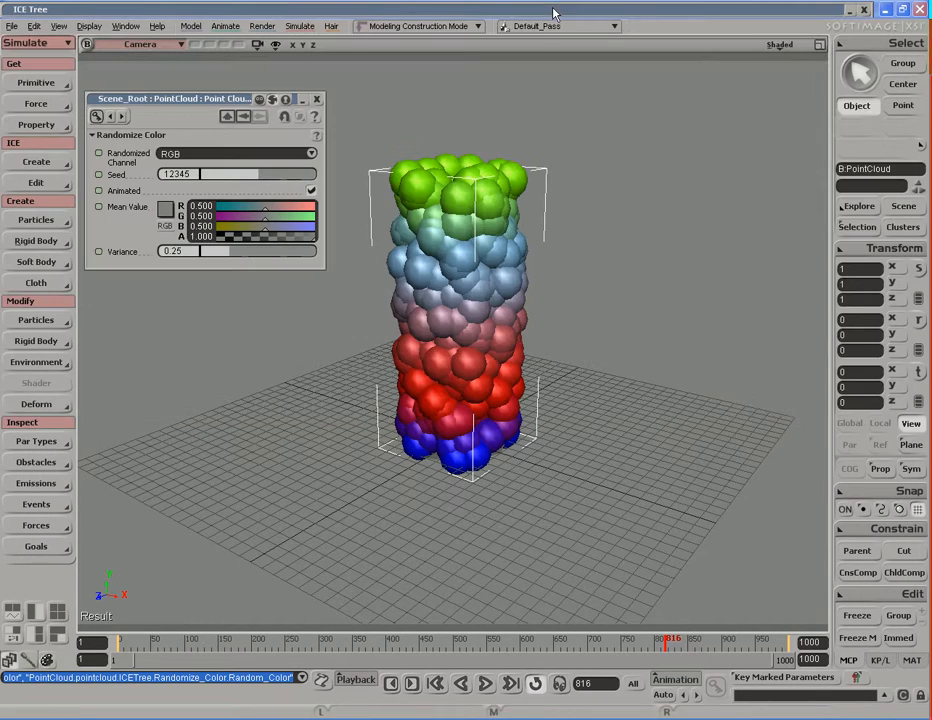
key("Home")
key("Up")
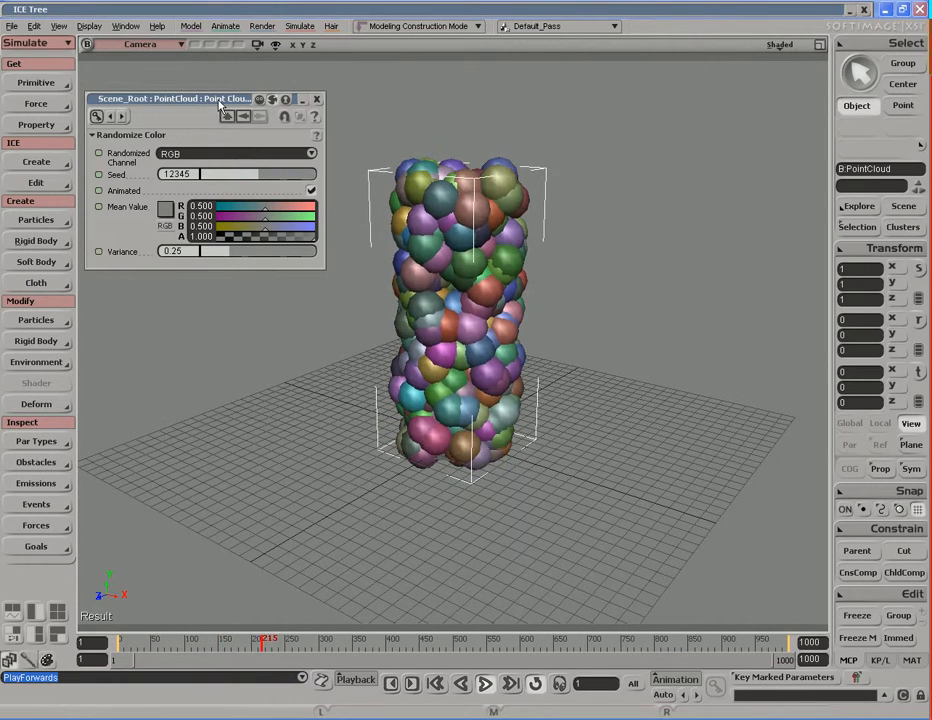
left_click_drag(218, 103, 218, 109)
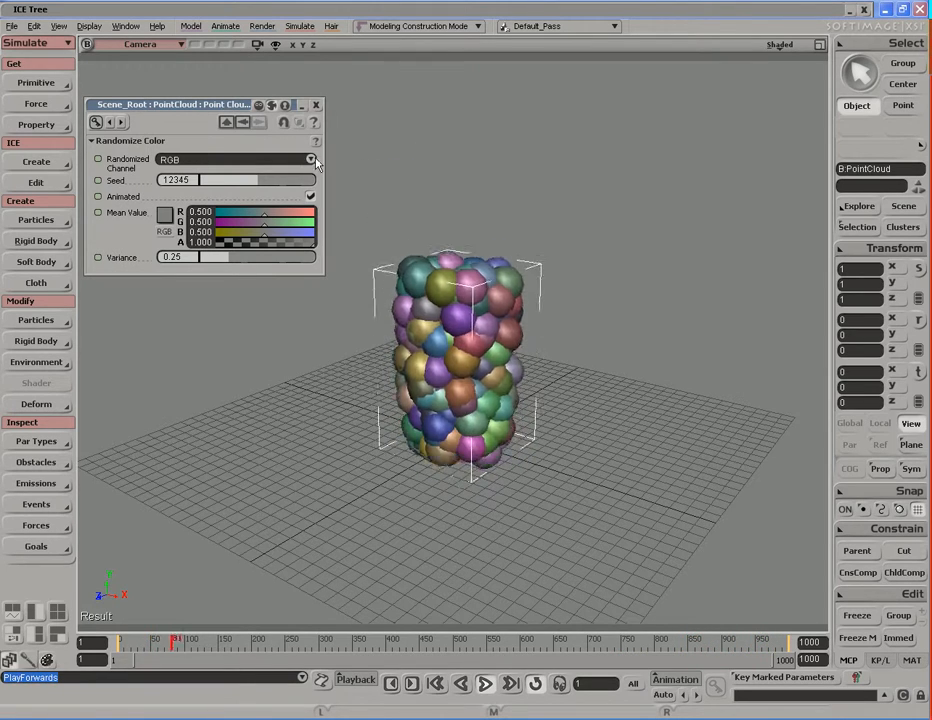
Step: Try Red, Green, Blue and Alpha as the randomized channel, and return it to RGB
left_click(310, 160)
left_click(245, 171)
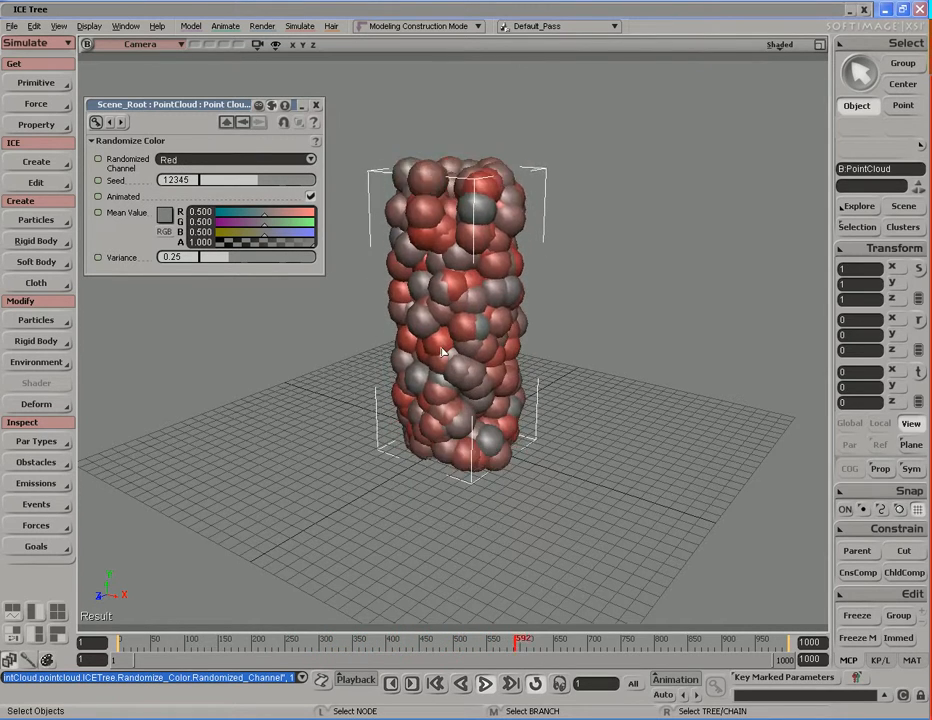
left_click(310, 160)
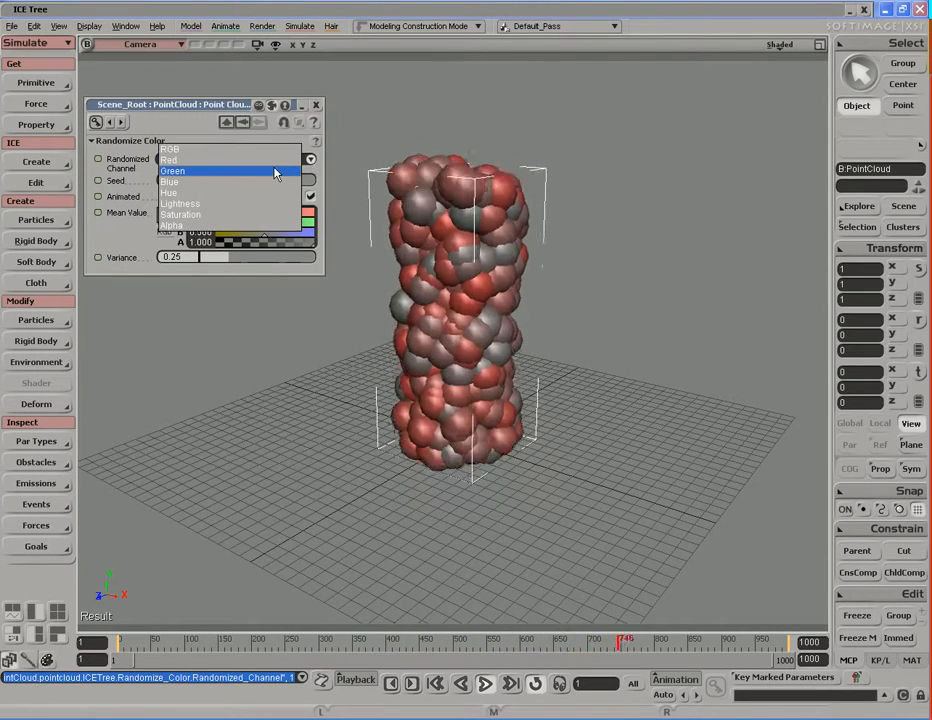
left_click(276, 172)
left_click(280, 160)
left_click(281, 172)
left_click(310, 160)
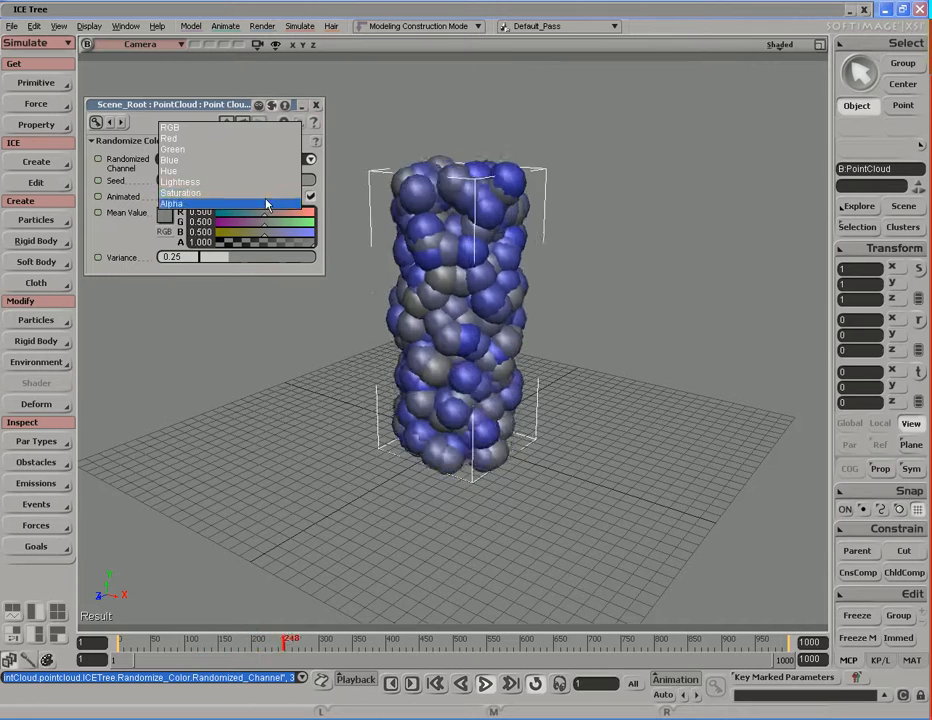
left_click(266, 204)
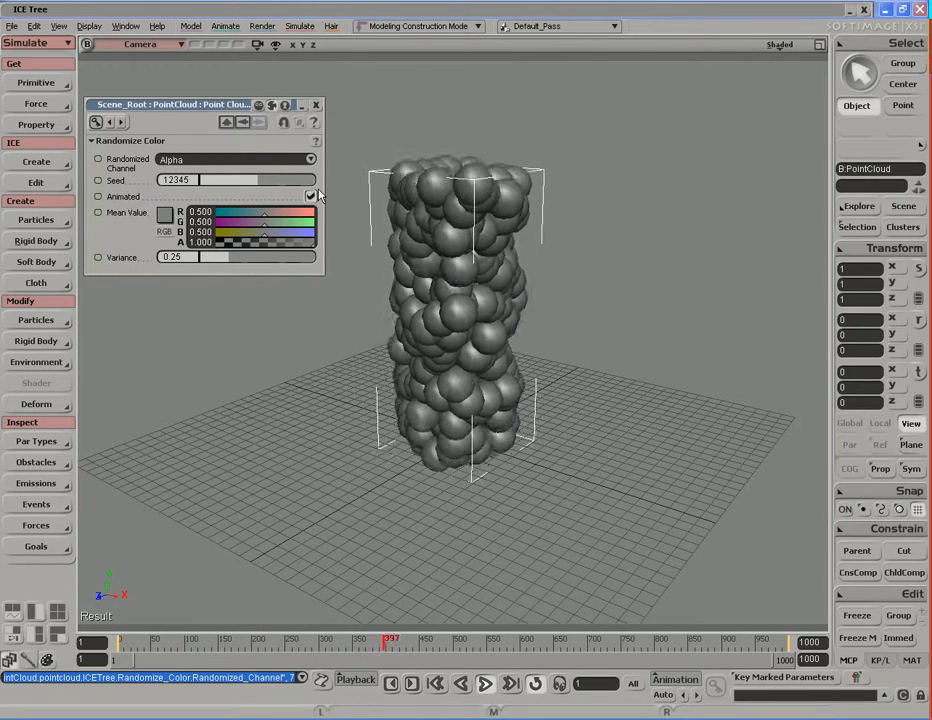
left_click(311, 161)
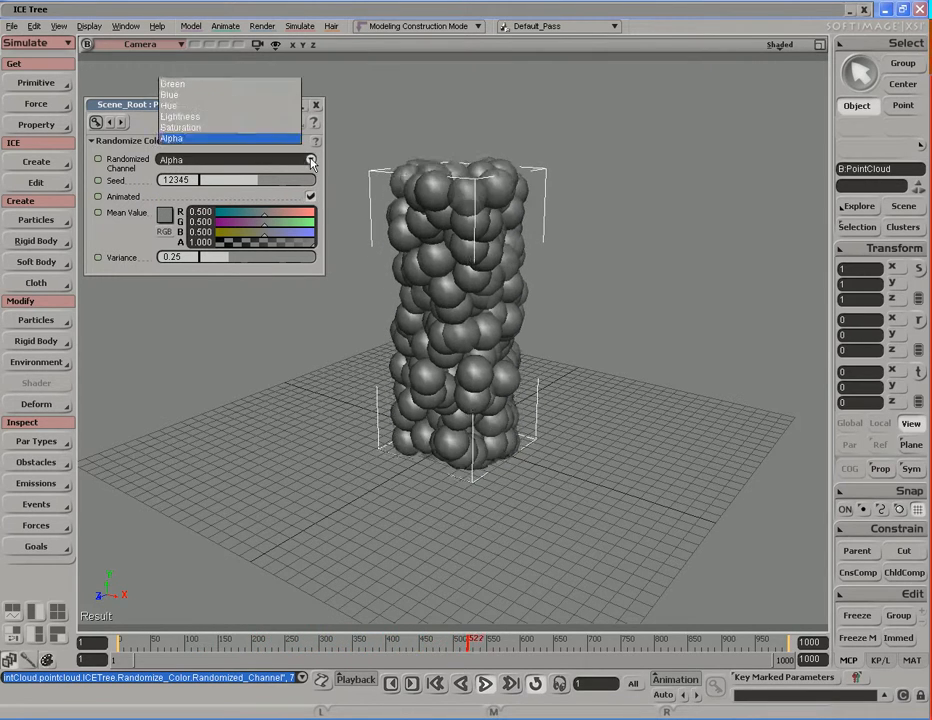
left_click(216, 85)
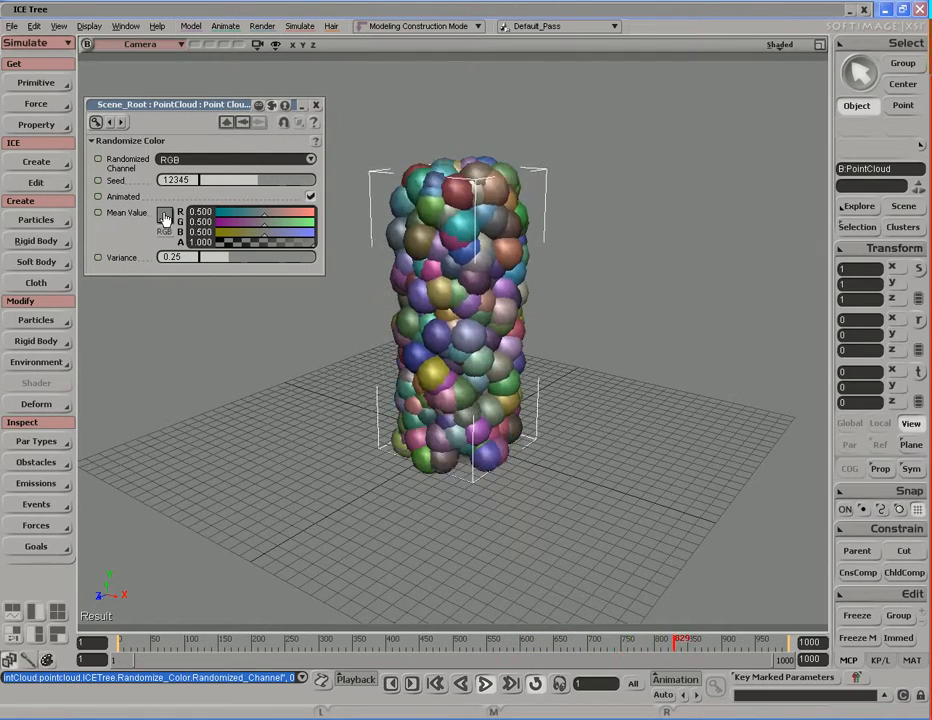
Step: Set the Randomize Color Mean Value to about 0.630, 0.793, 0.119, try a Variance of 0.1, and settle on 0.881
left_click_drag(267, 239, 228, 241)
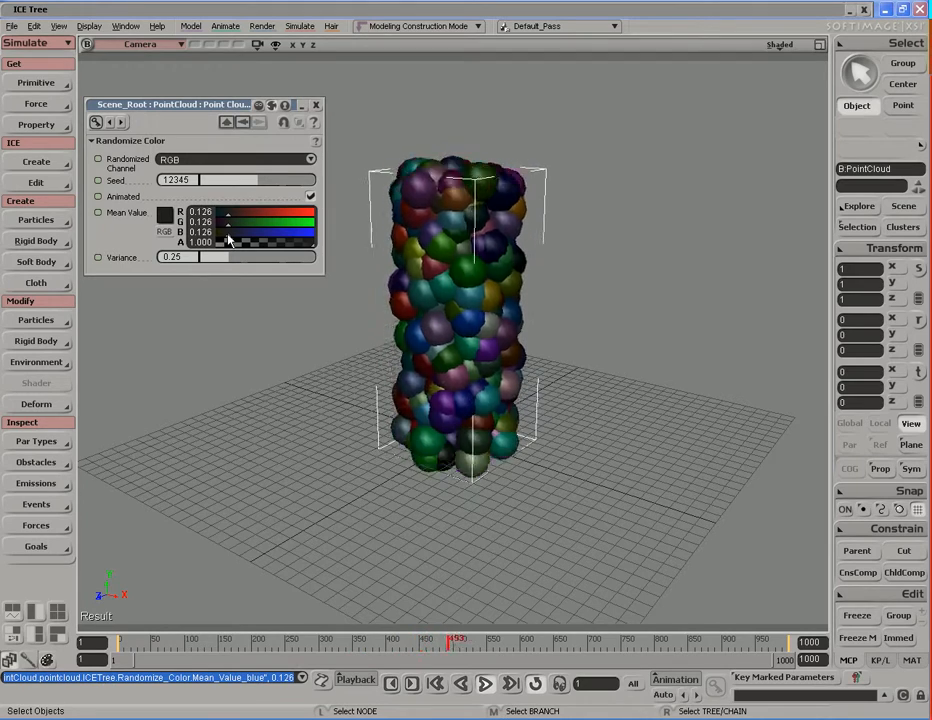
left_click_drag(228, 241, 279, 216, "shift")
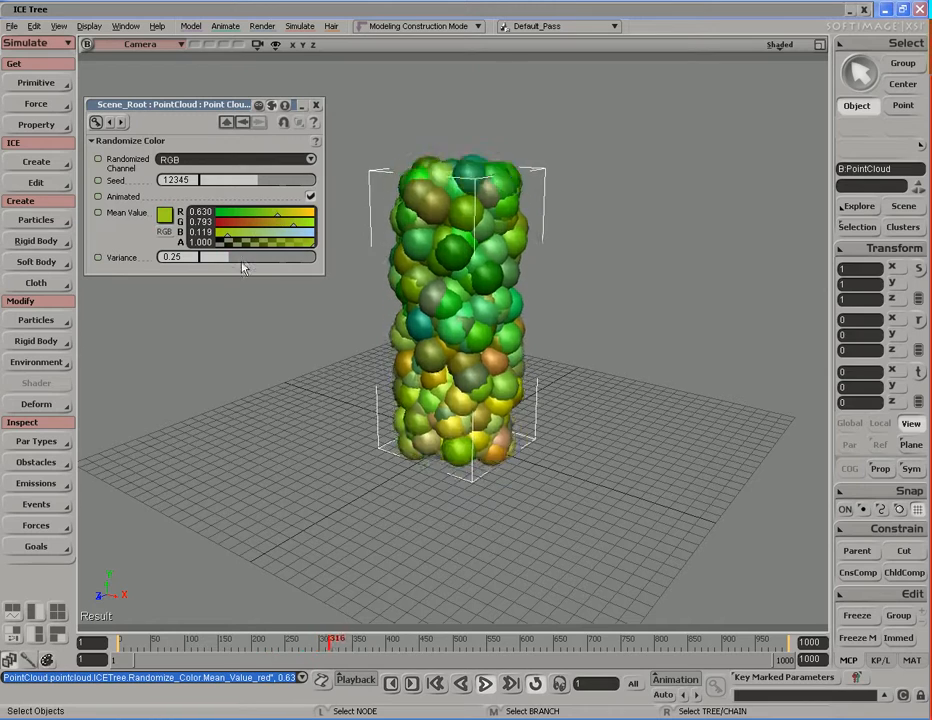
left_click(187, 257)
type("0.1")
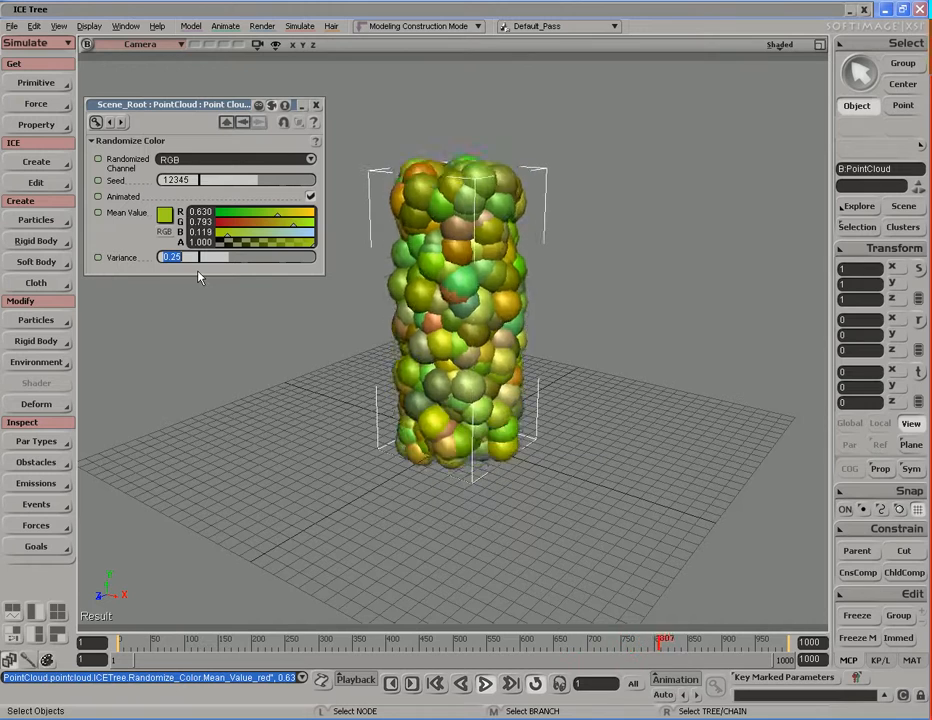
key("Return")
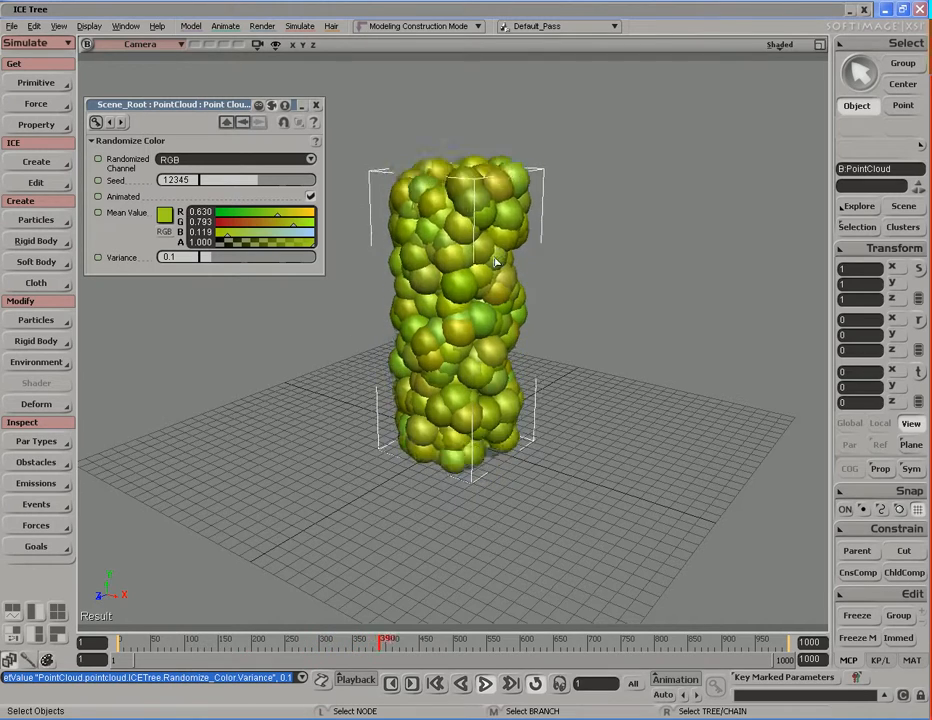
left_click(304, 259)
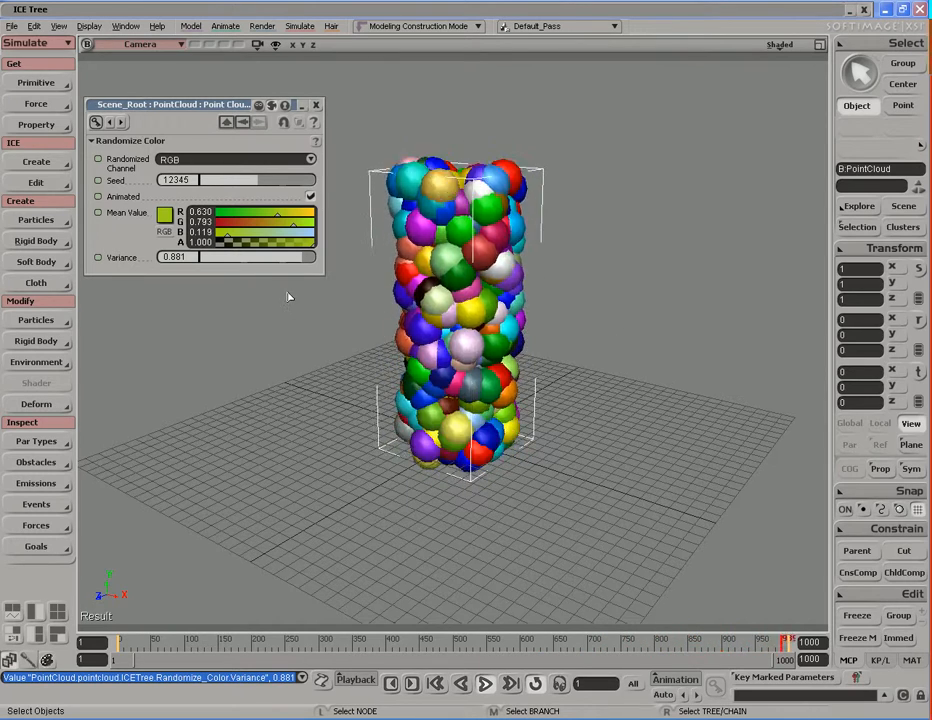
left_click(316, 105)
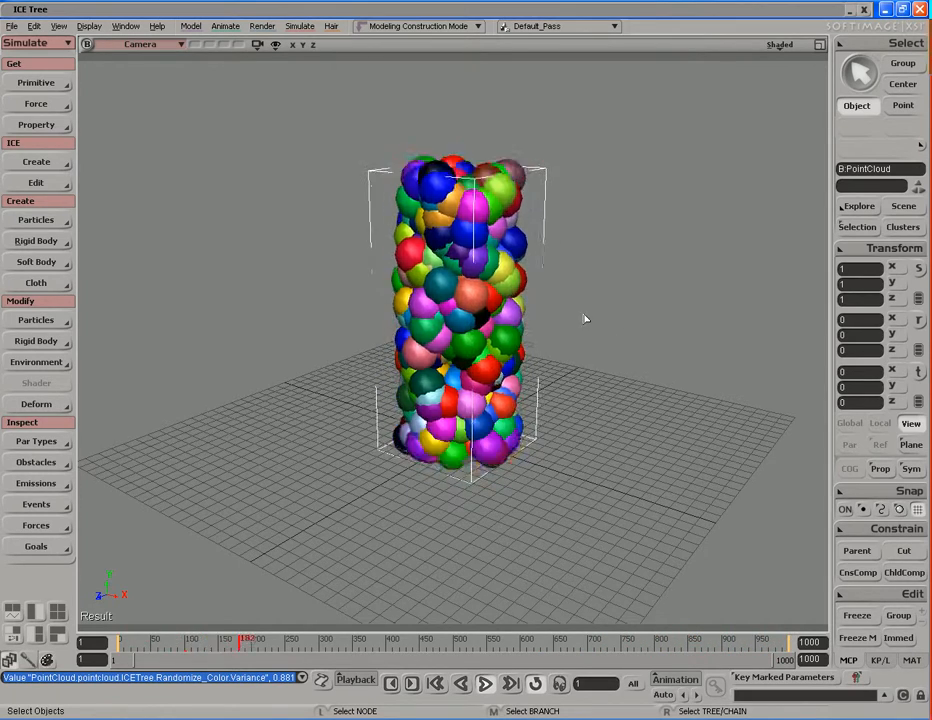
Step: Expand the ICE Tree window and add a Randomize Color by Gradient modifier node
double_click(505, 13)
key("s")
left_click_drag(443, 356, 475, 299)
middle_click_drag(405, 293, 393, 318)
left_click_drag(393, 318, 397, 331)
left_click(331, 30)
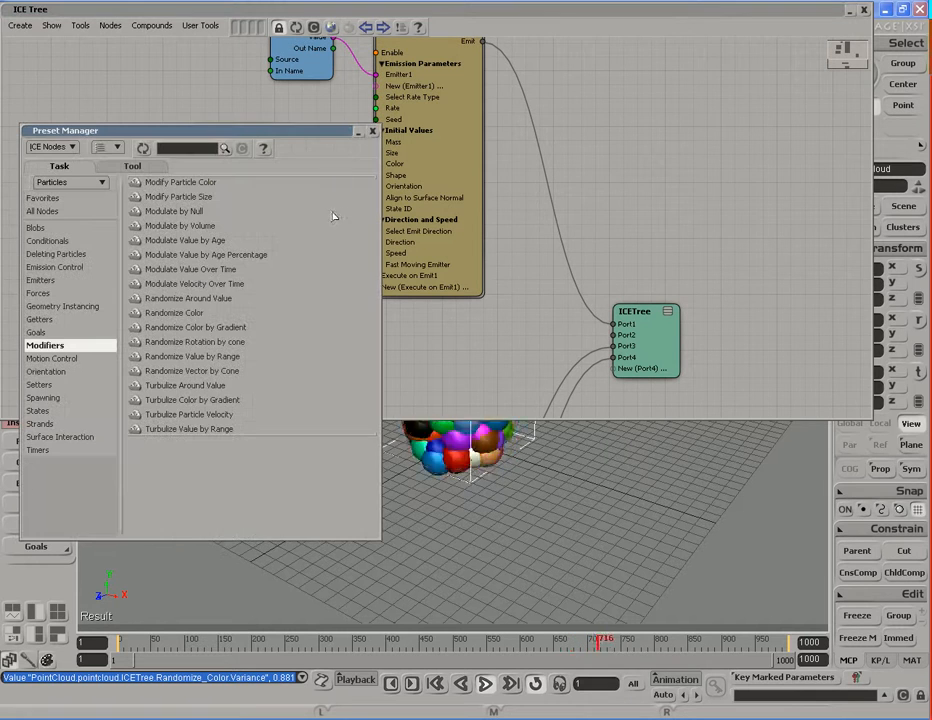
left_click(185, 328)
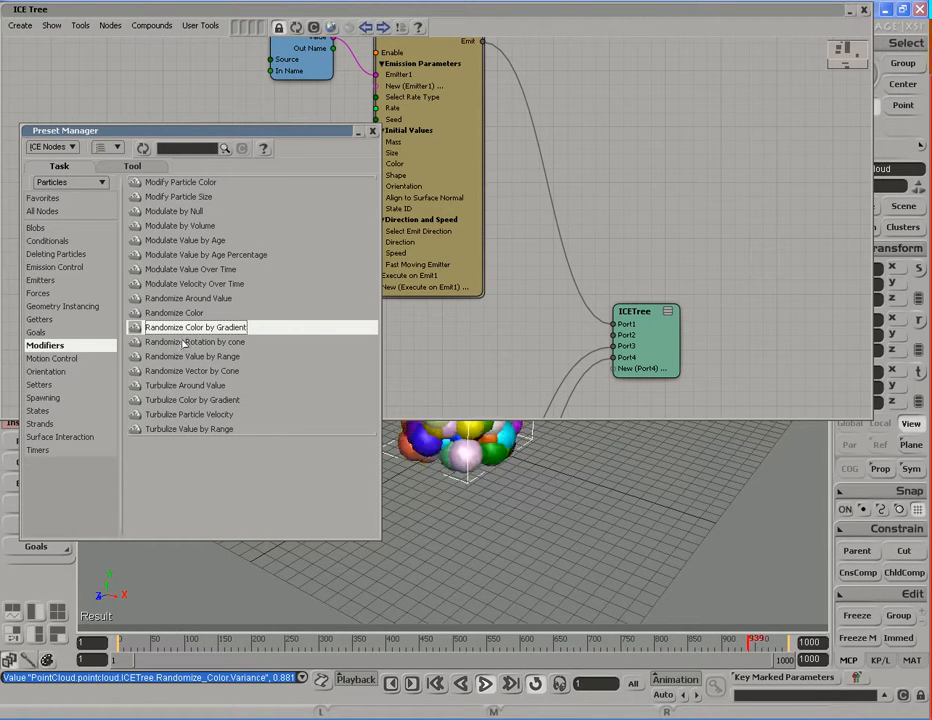
left_click_drag(193, 328, 478, 362)
left_click(373, 135)
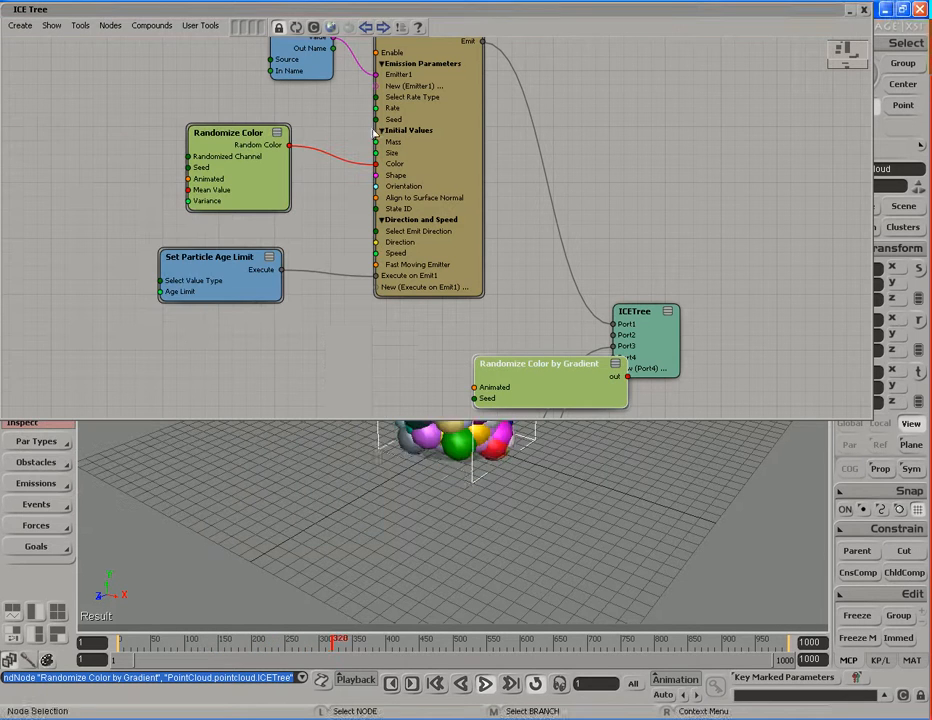
Step: Delete the Randomize Color node and connect Randomize Color by Gradient to the Color input of Emit from Surface in its place
left_click_drag(540, 364, 219, 171)
key("Delete")
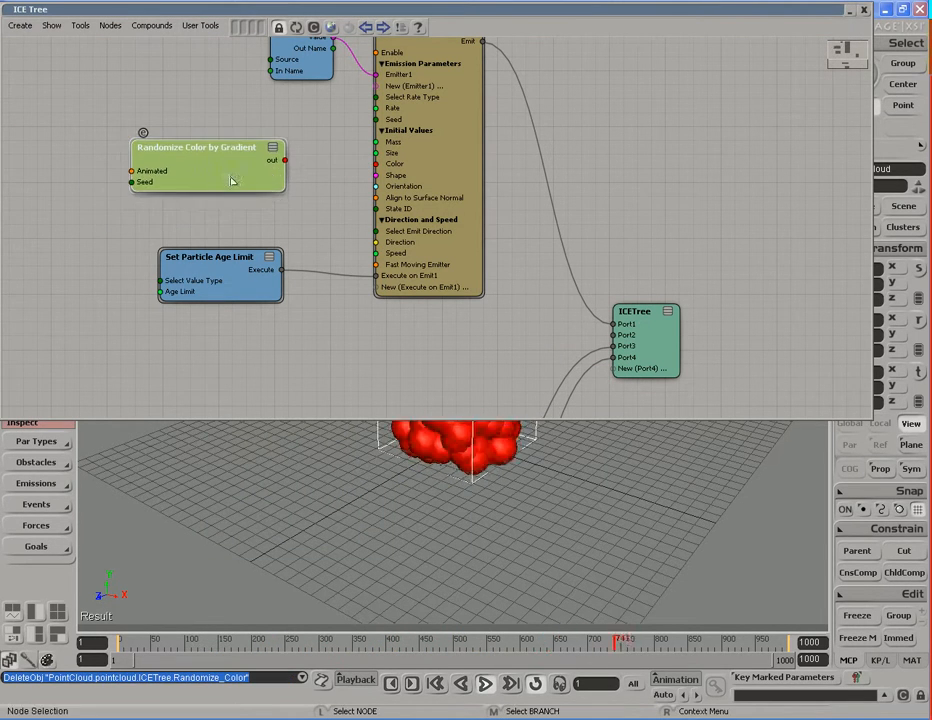
left_click_drag(285, 160, 397, 166)
left_click_drag(266, 185, 286, 192)
left_click(338, 188)
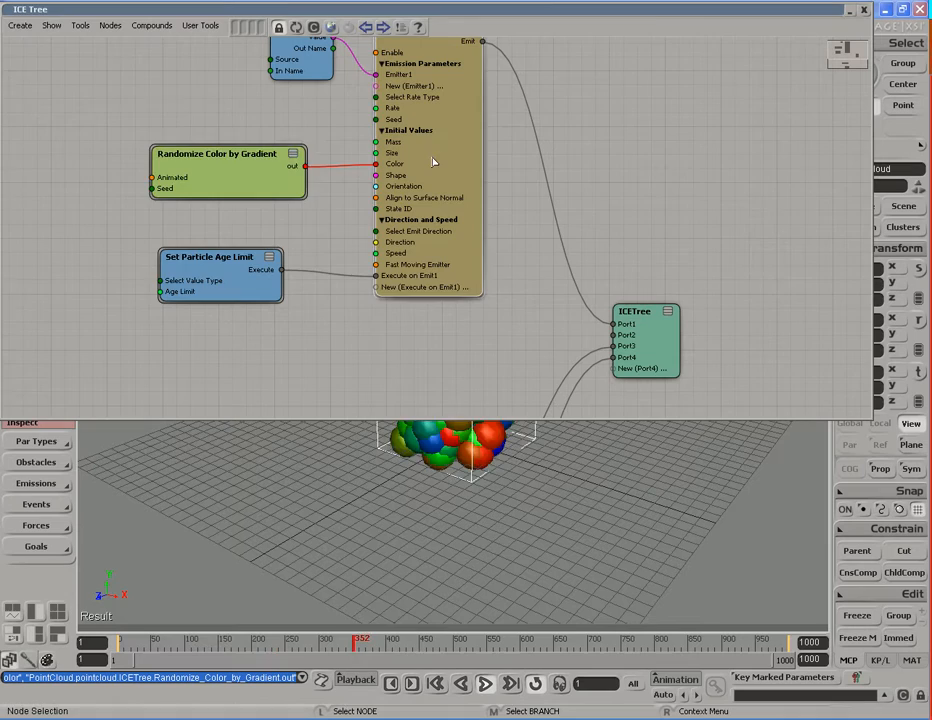
Step: Open the Randomize Color by Gradient properties and delete the green marker in the middle of the gradient
double_click(235, 182)
double_click(580, 14)
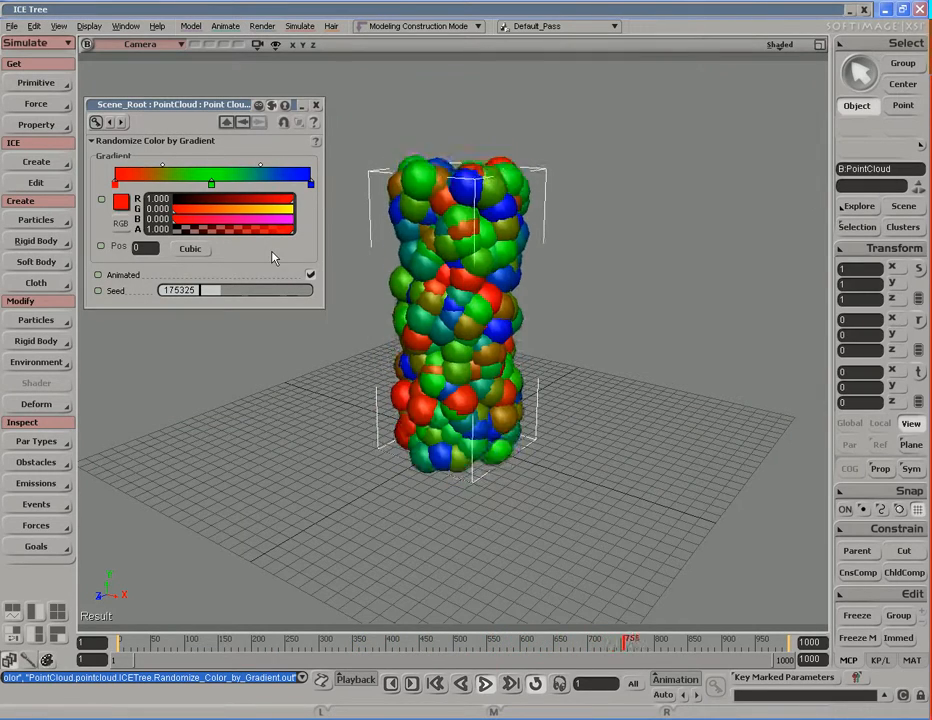
left_click(212, 186)
right_click(213, 187)
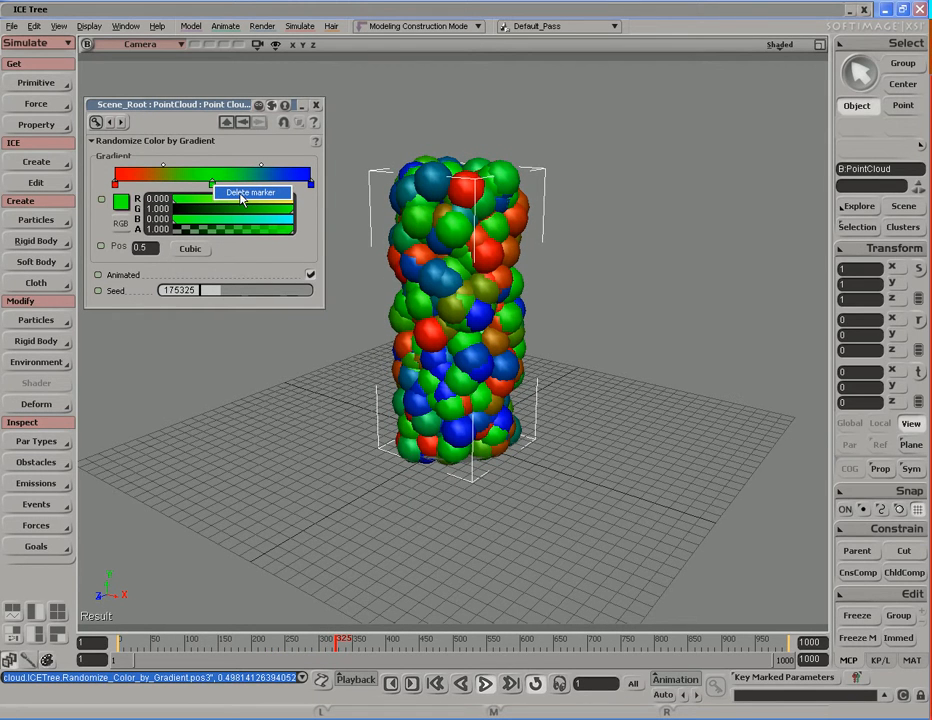
left_click(248, 193)
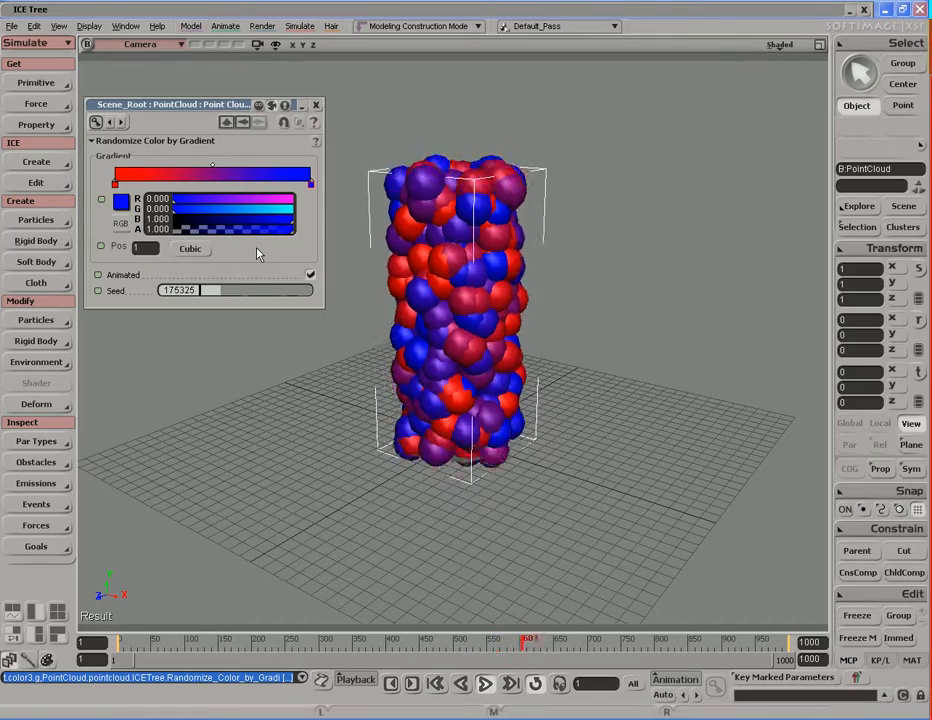
Step: Add gradient markers at about positions 0.62 and 0.27 between the red and blue ends
left_click(218, 172)
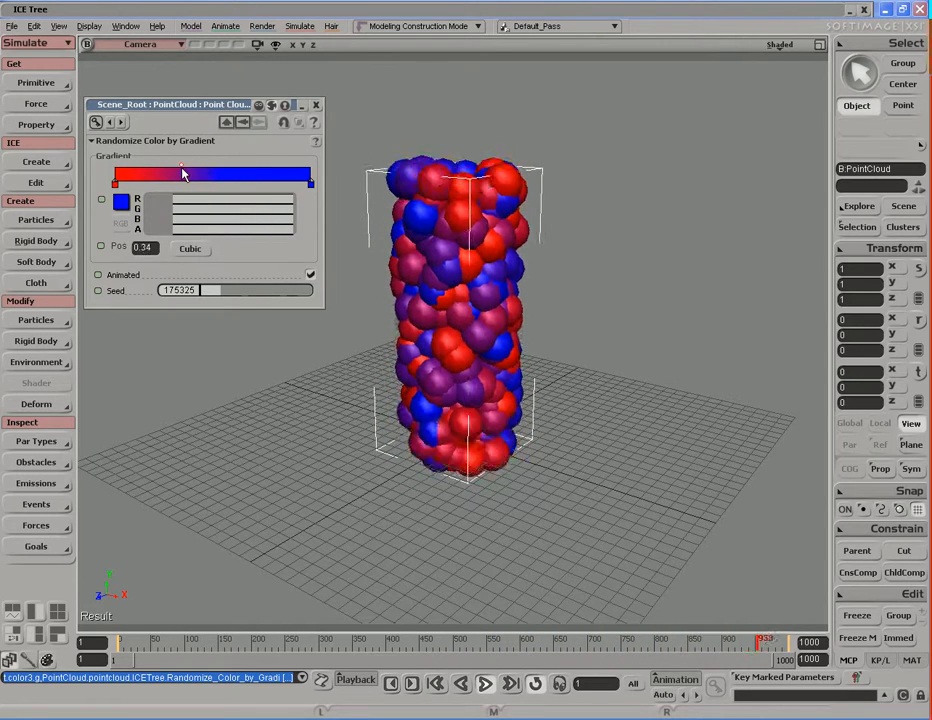
left_click(235, 183)
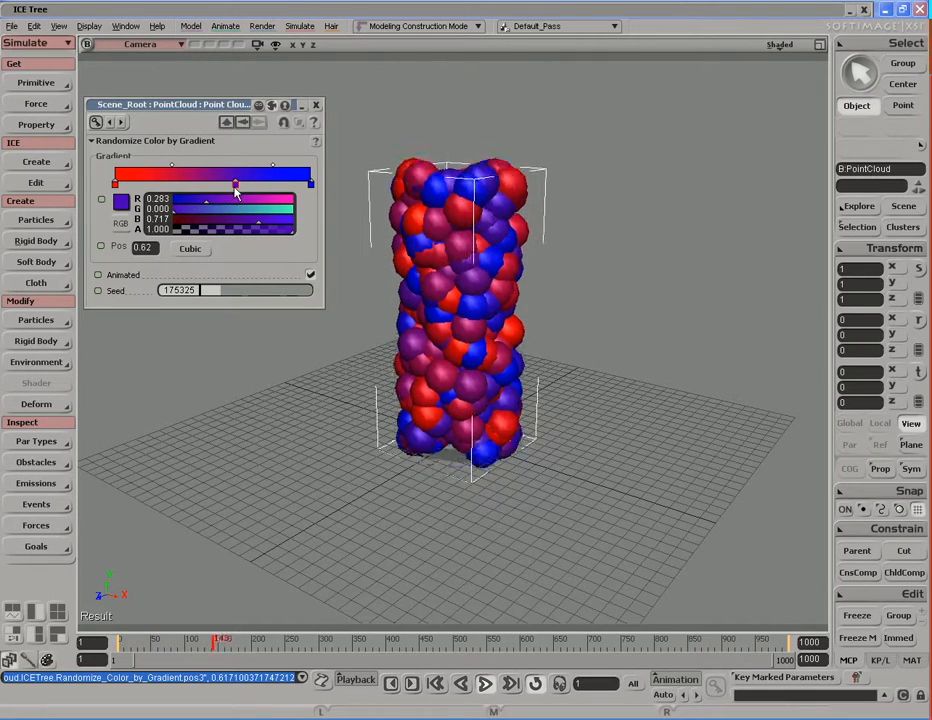
left_click(167, 180)
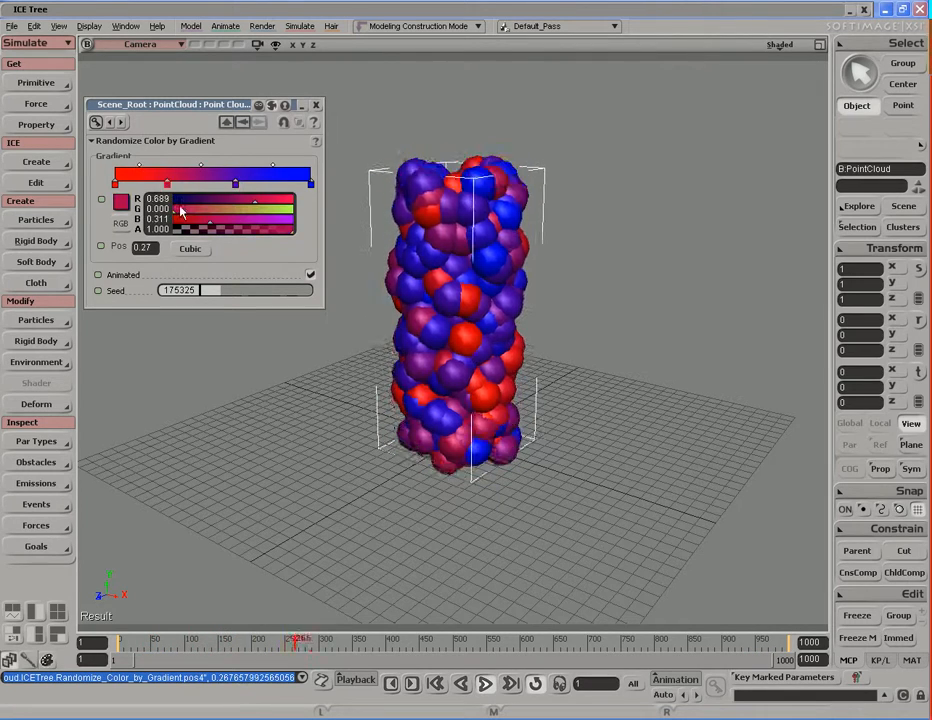
Step: Colour the gradient marker at position 0.27 greyish blue (about 0.404, 0.537, 0.686)
left_click(121, 201)
left_click(173, 273)
left_click(204, 384)
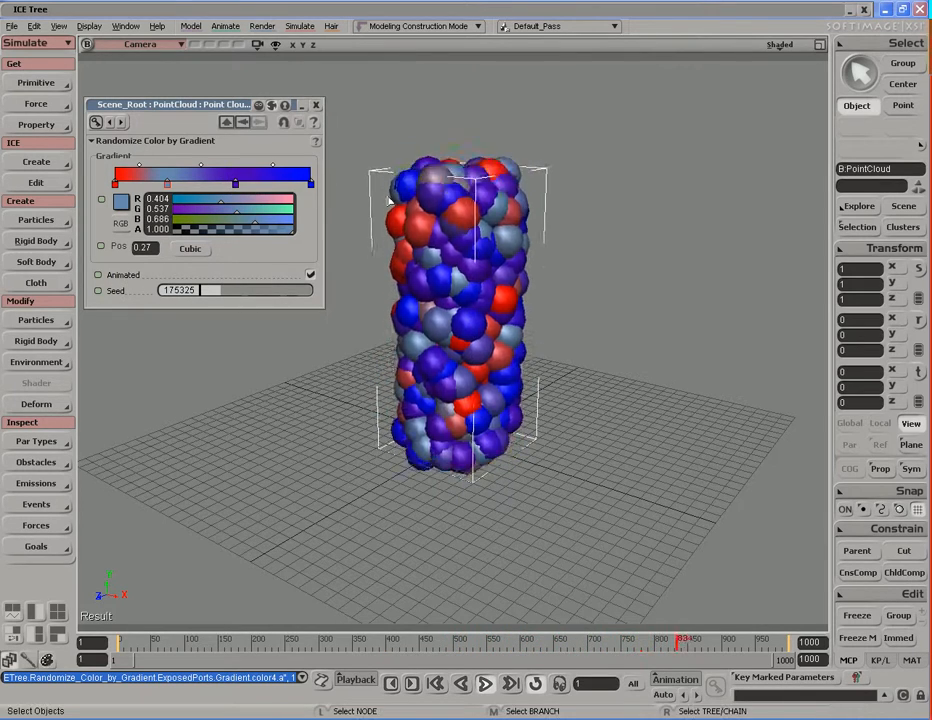
Step: Close the Randomize Color by Gradient properties and stop the simulation playback at frame 581
left_click(316, 105)
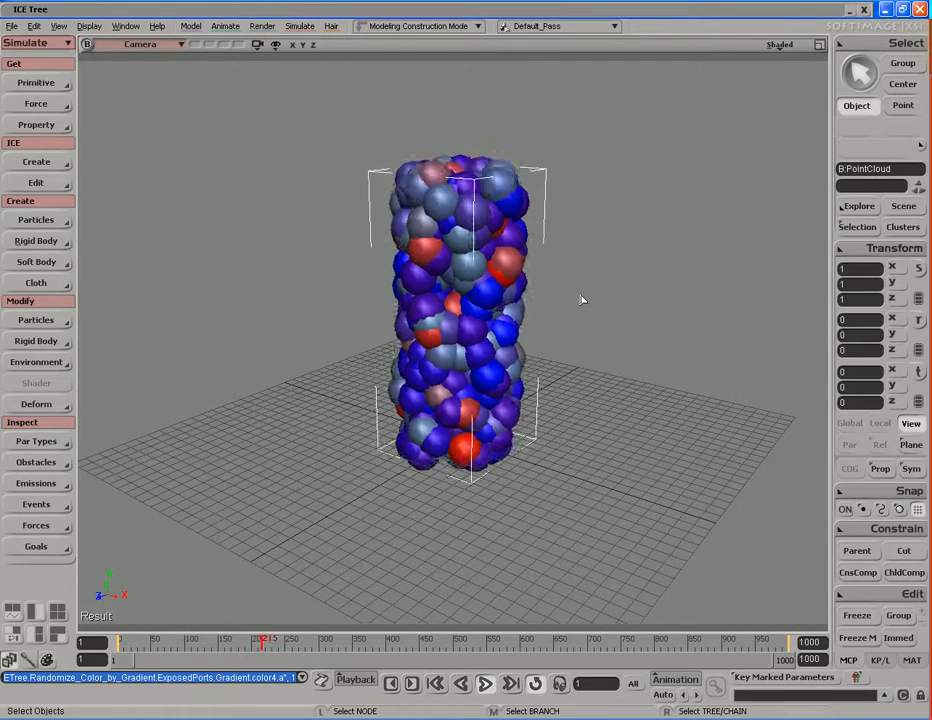
key("Escape")
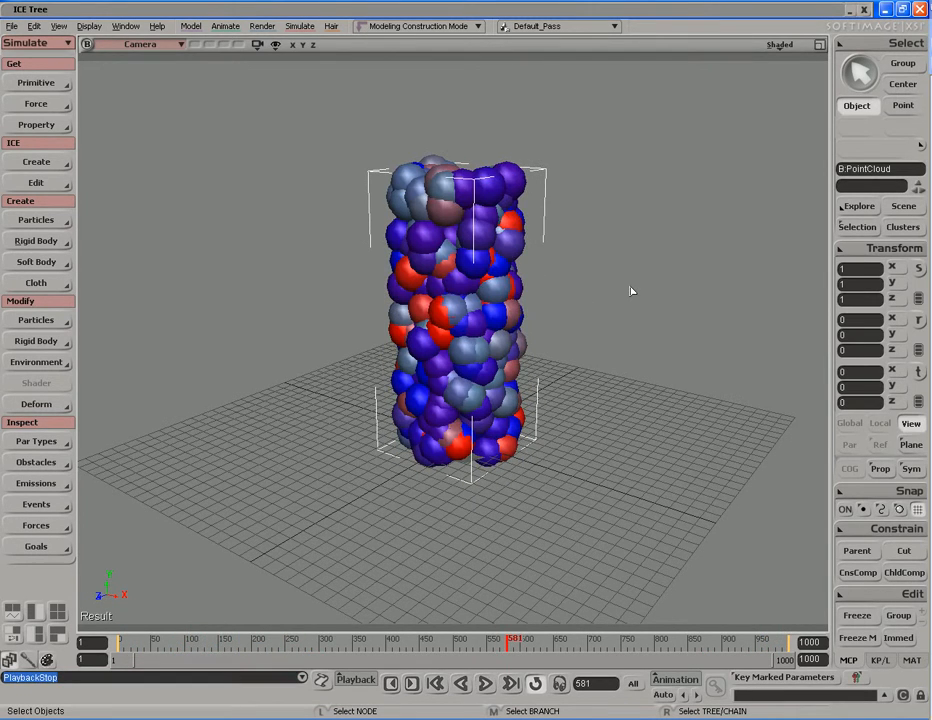
key("s")
mouse_move(631, 290)
right_mouse_down()
mouse_move(630, 304)
mouse_move(630, 296)
right_mouse_up()
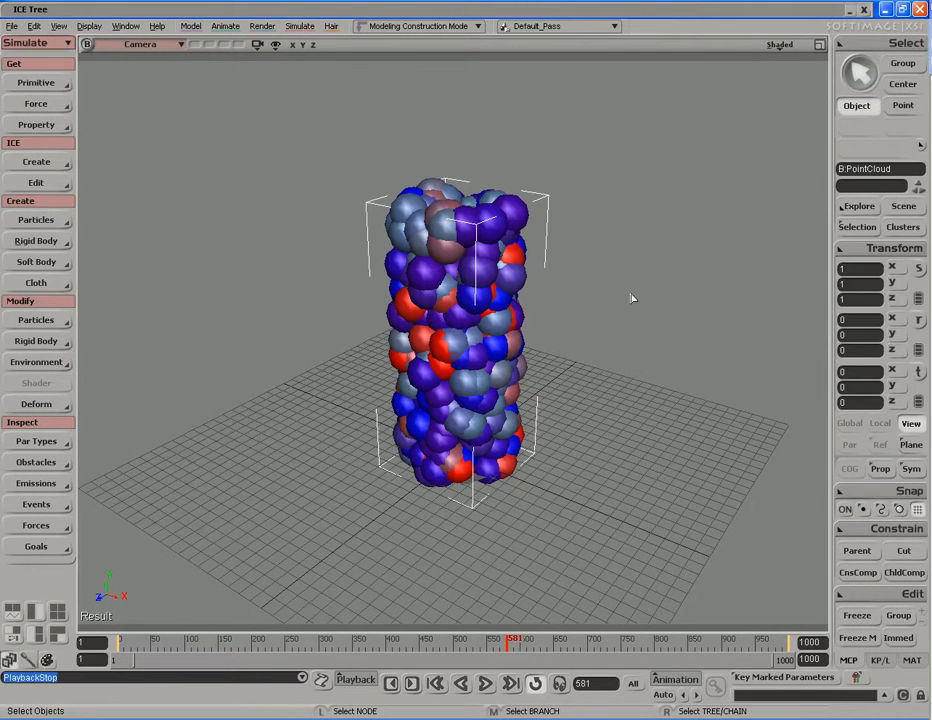